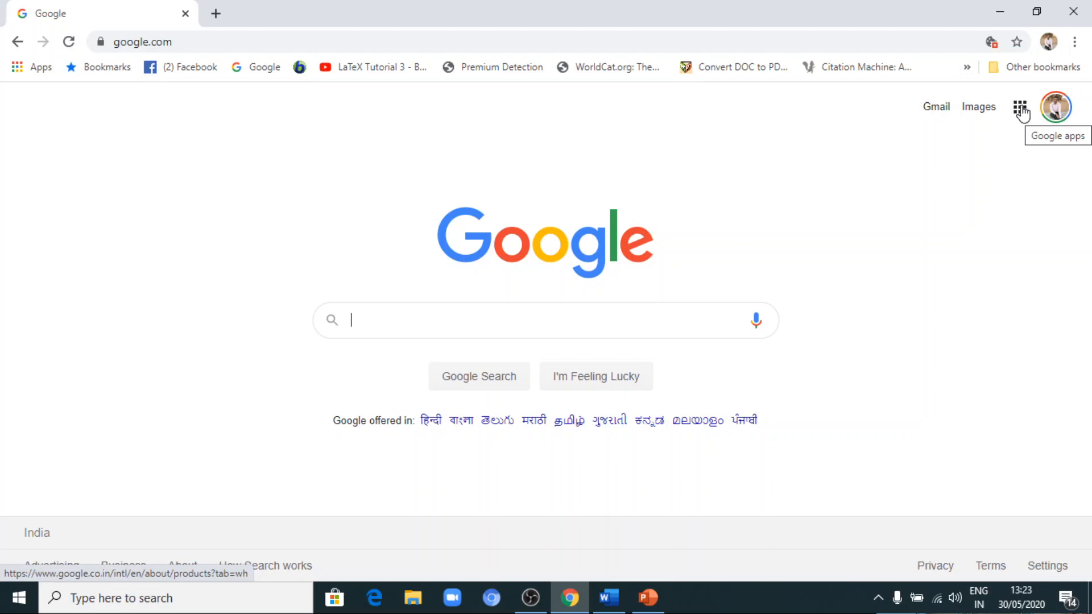
# Open Google Drive from the list of Google apps.
pyautogui.click(1020, 109)
pyautogui.scroll(-2, 983, 271)
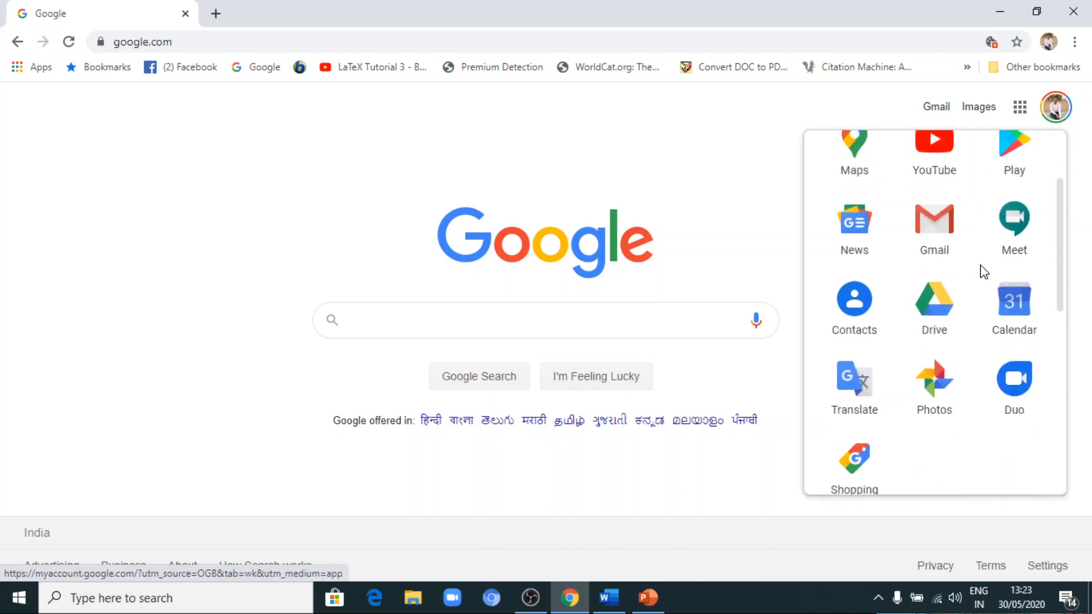
pyautogui.scroll(1, 981, 278)
pyautogui.click(946, 345)
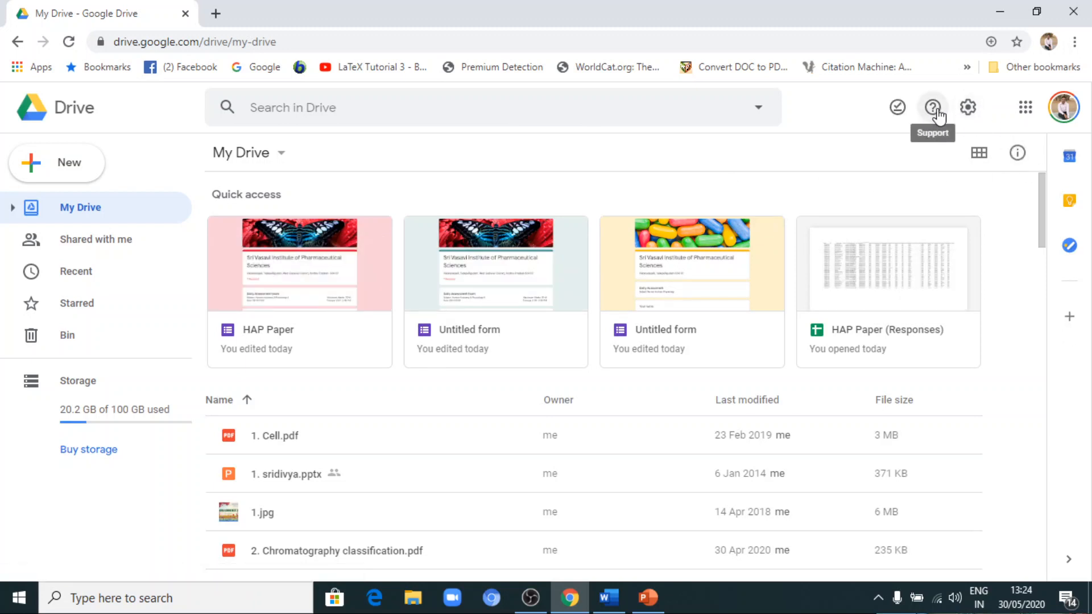
# Enable converting uploaded files to Google Docs editor format in the Drive settings.
pyautogui.click(969, 109)
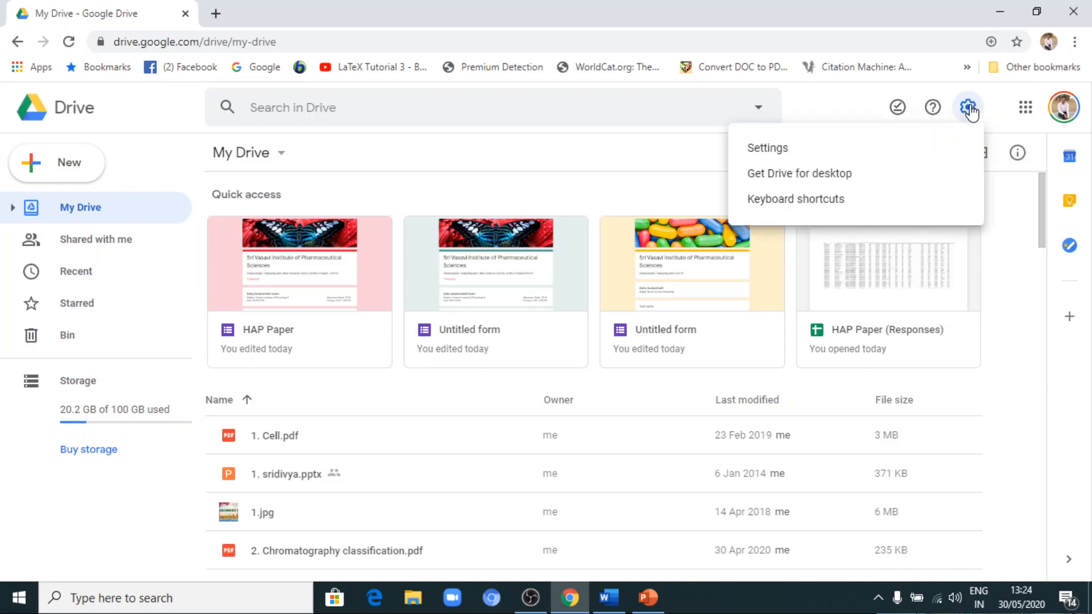
pyautogui.click(785, 147)
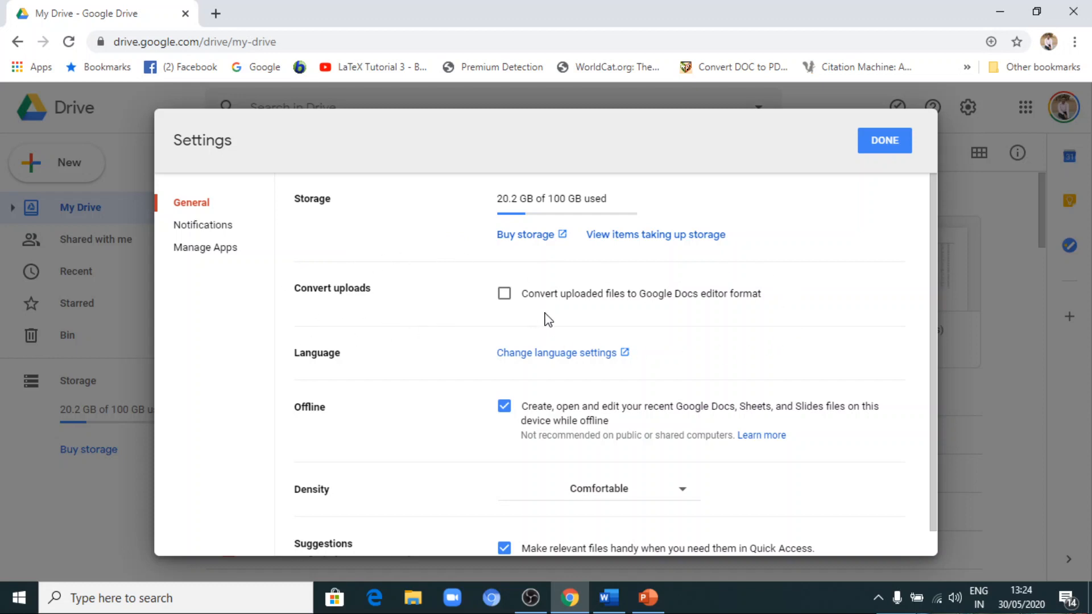
pyautogui.click(504, 295)
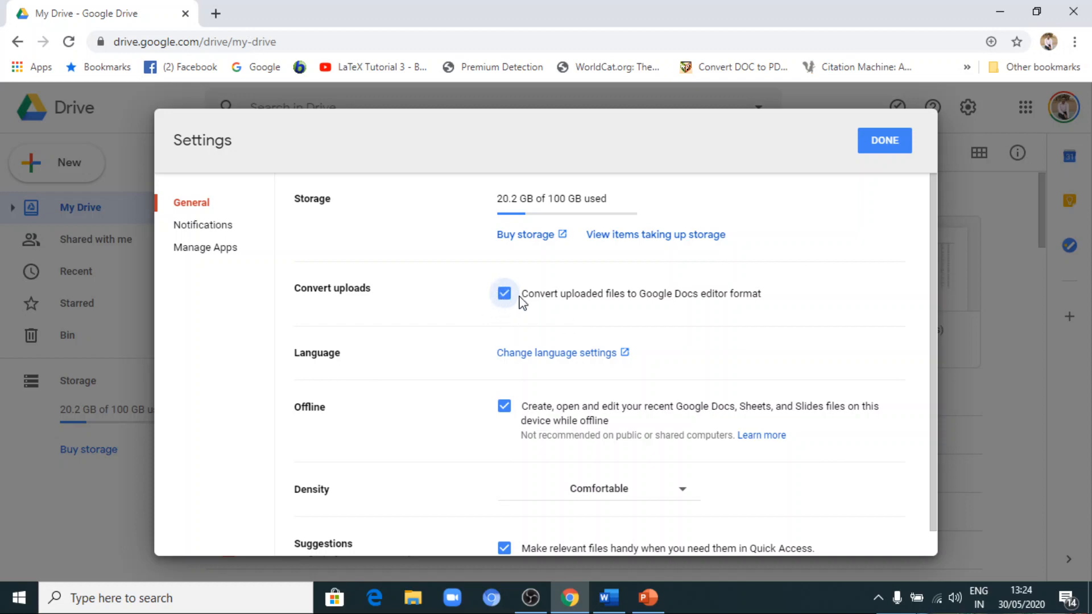
pyautogui.click(881, 142)
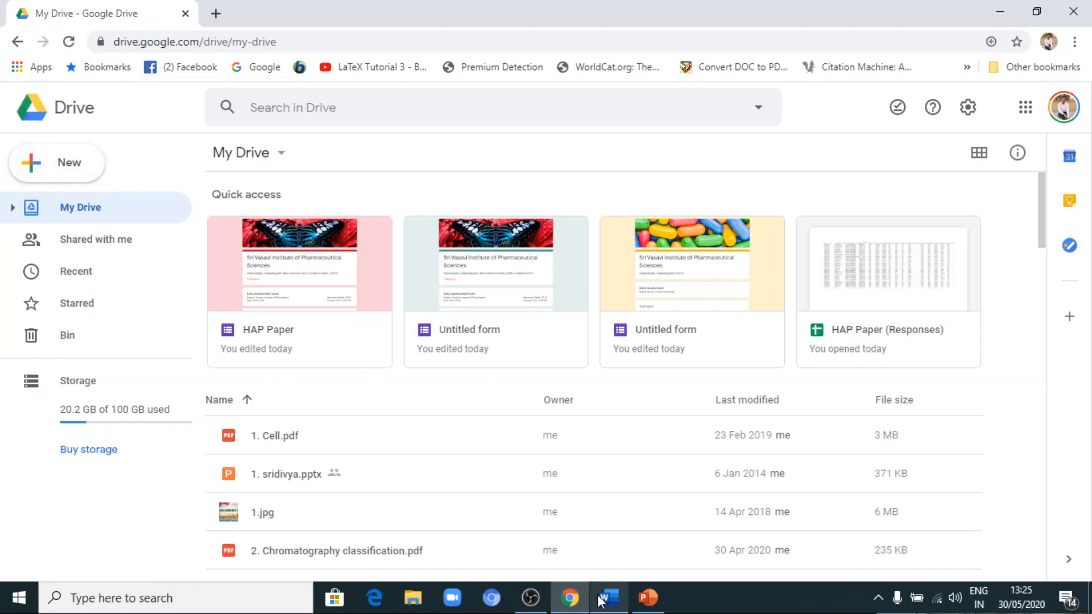
# Upload the Word file ASSESMENT EXAM PAPER from the Desktop to My Drive and dismiss the upload notice.
pyautogui.click(69, 175)
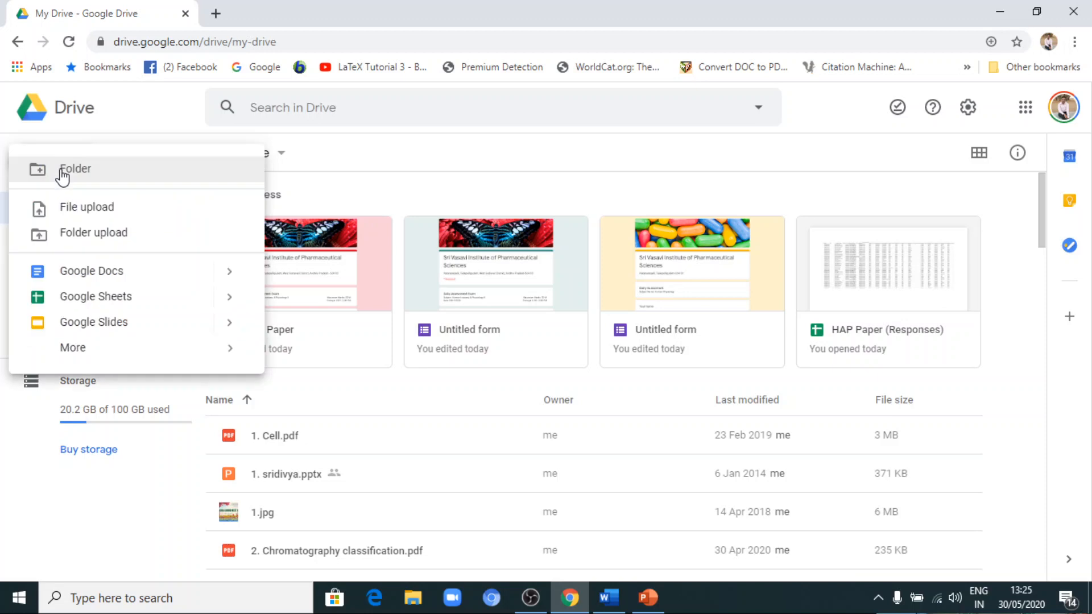
pyautogui.click(91, 210)
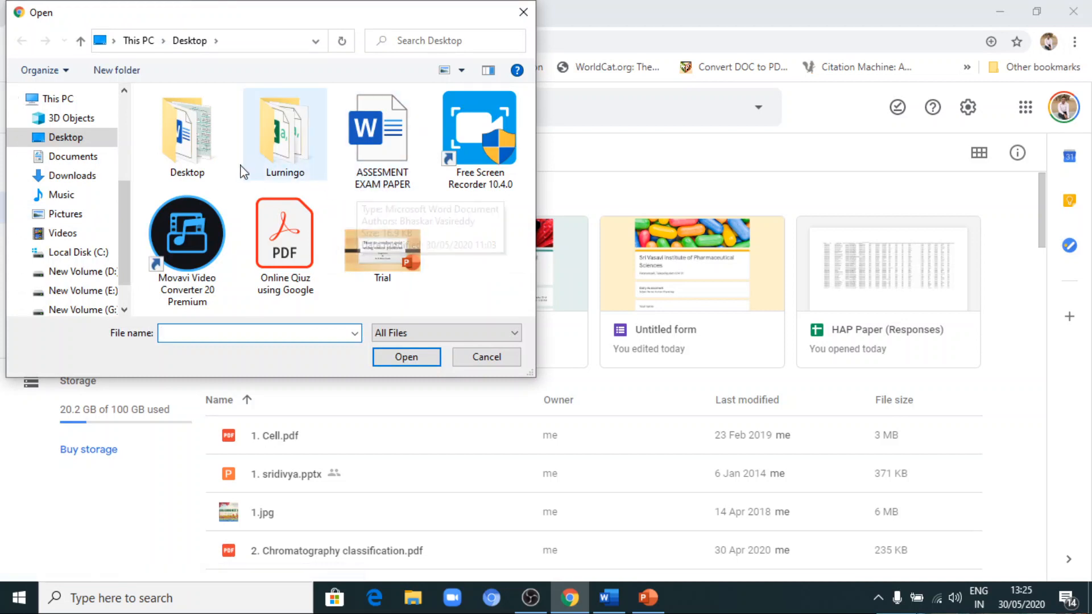
pyautogui.click(384, 156)
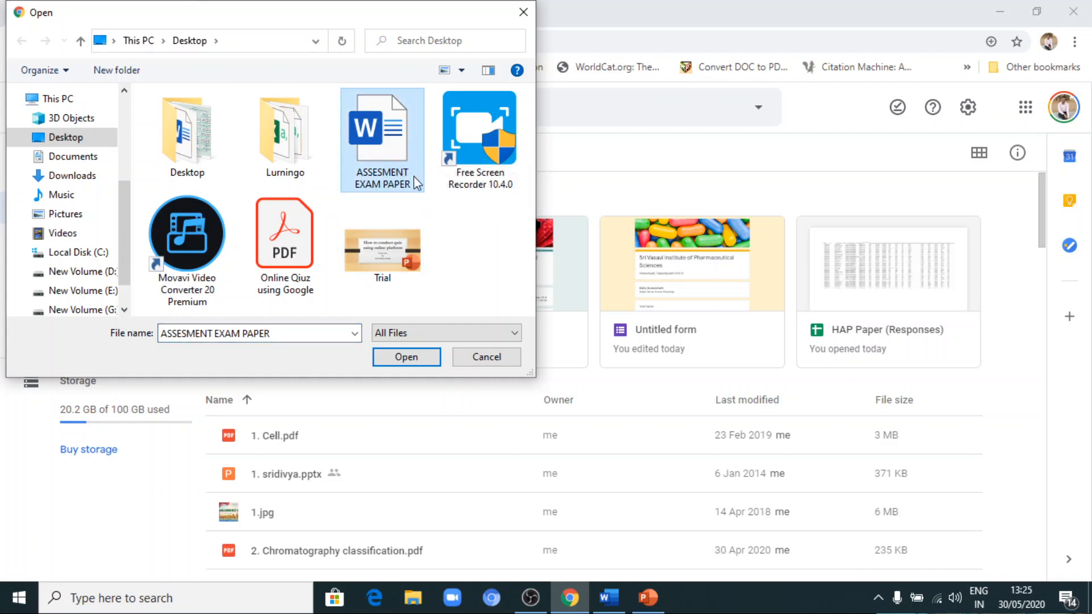
pyautogui.click(406, 357)
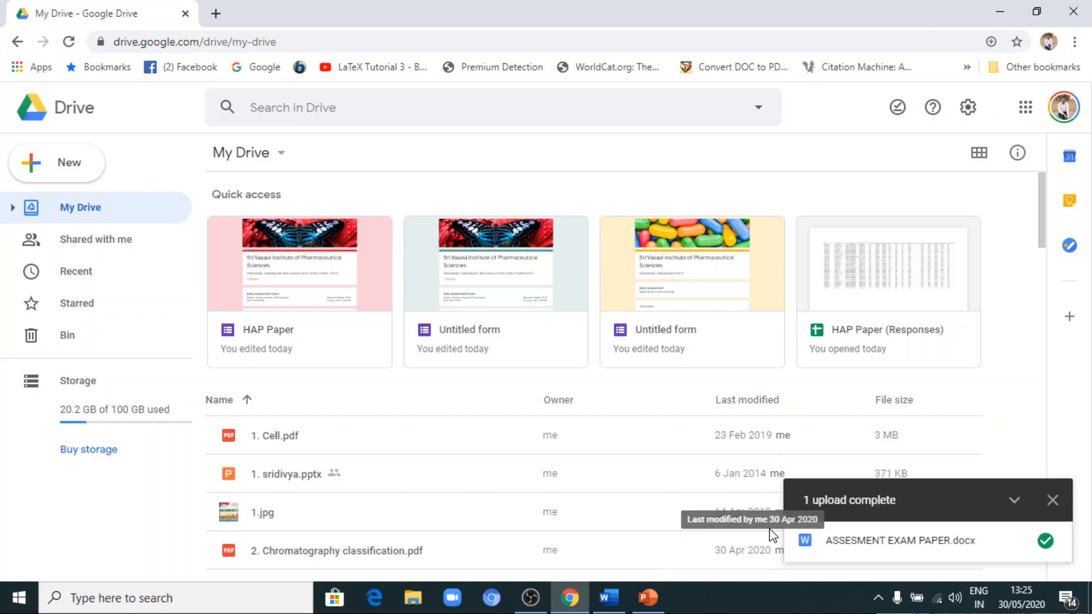
pyautogui.click(1050, 510)
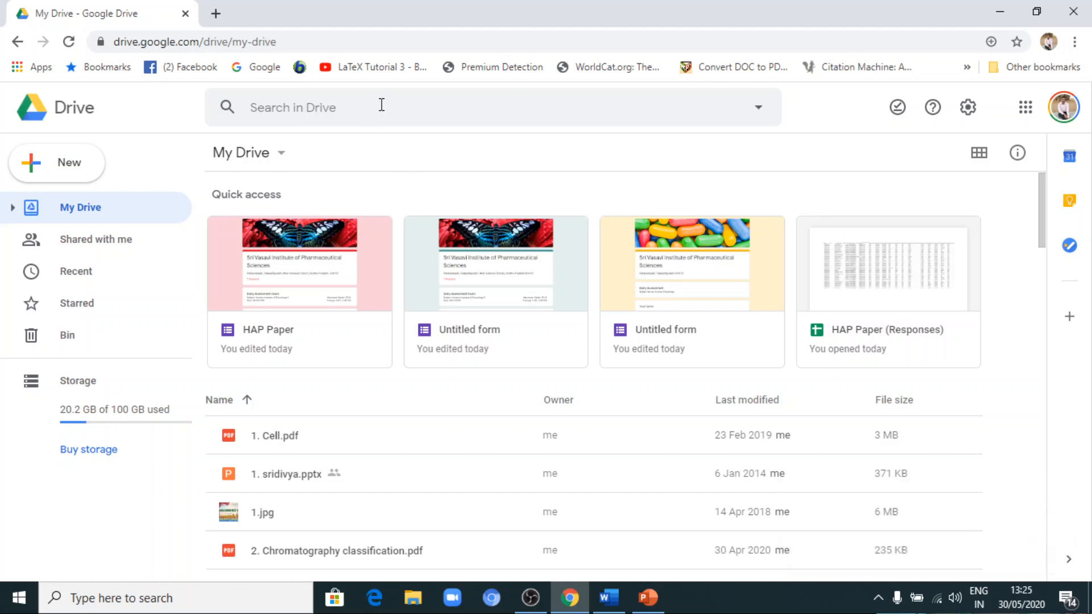
pyautogui.click(304, 43)
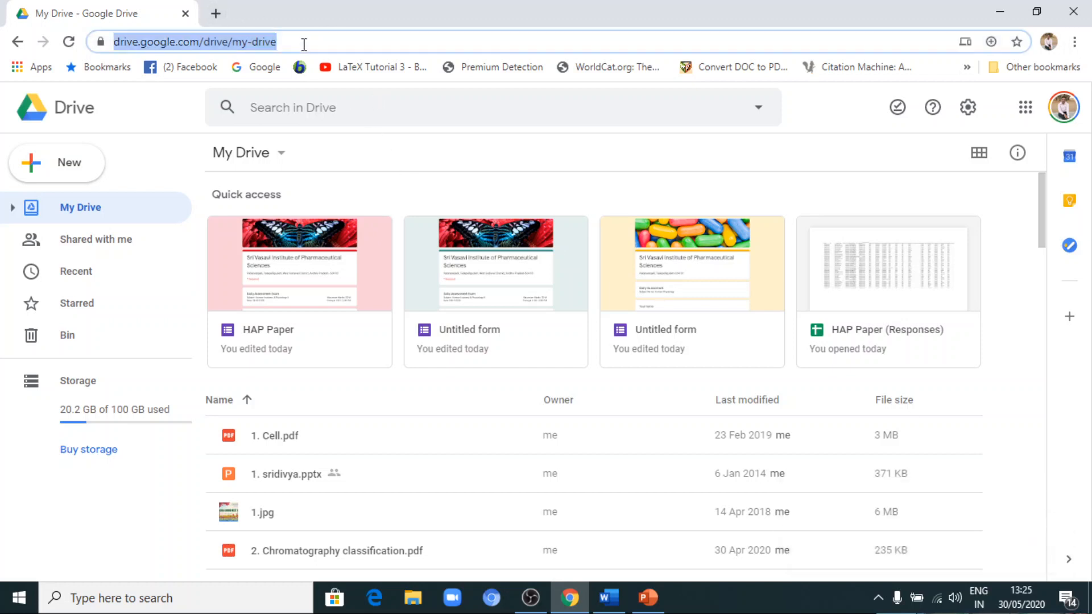
pyautogui.write('https://docs.google.com/')
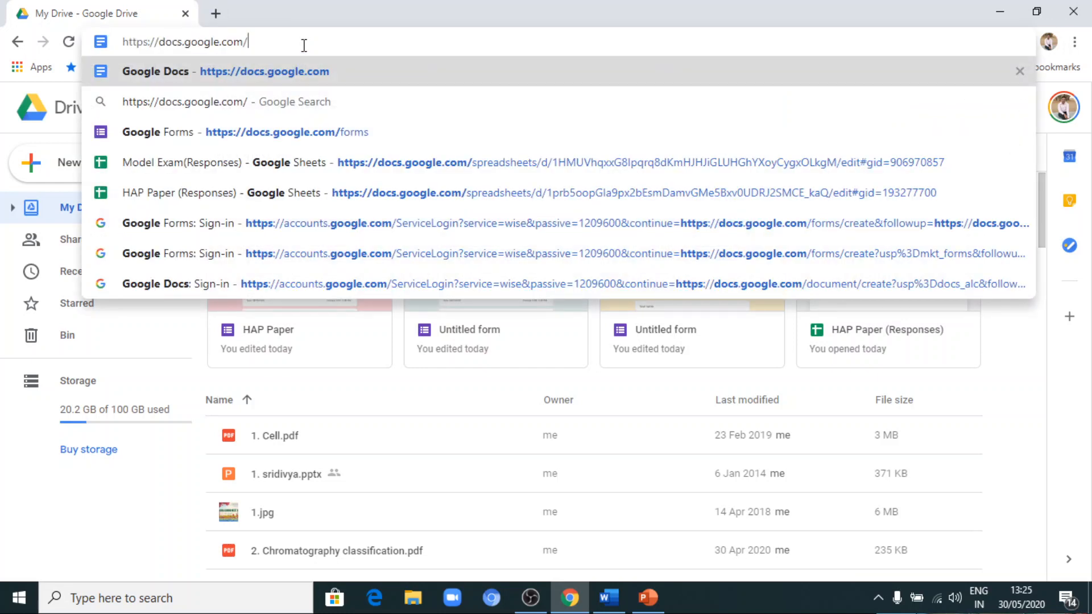
pyautogui.press('Return')
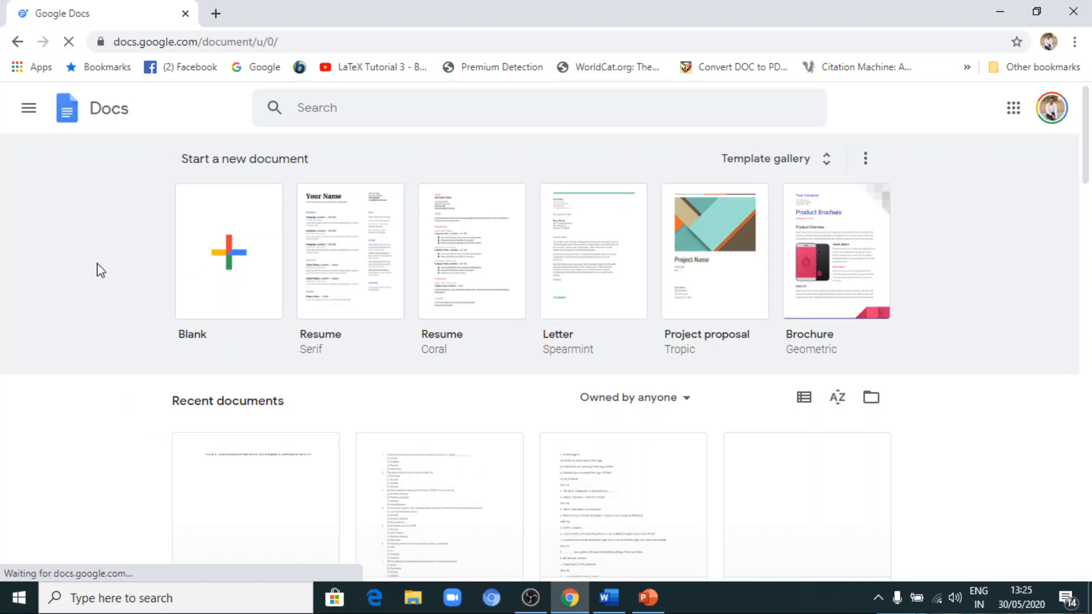
# Browse the template gallery and create a blank document from it.
pyautogui.click(819, 160)
pyautogui.scroll(-3, 88, 330)
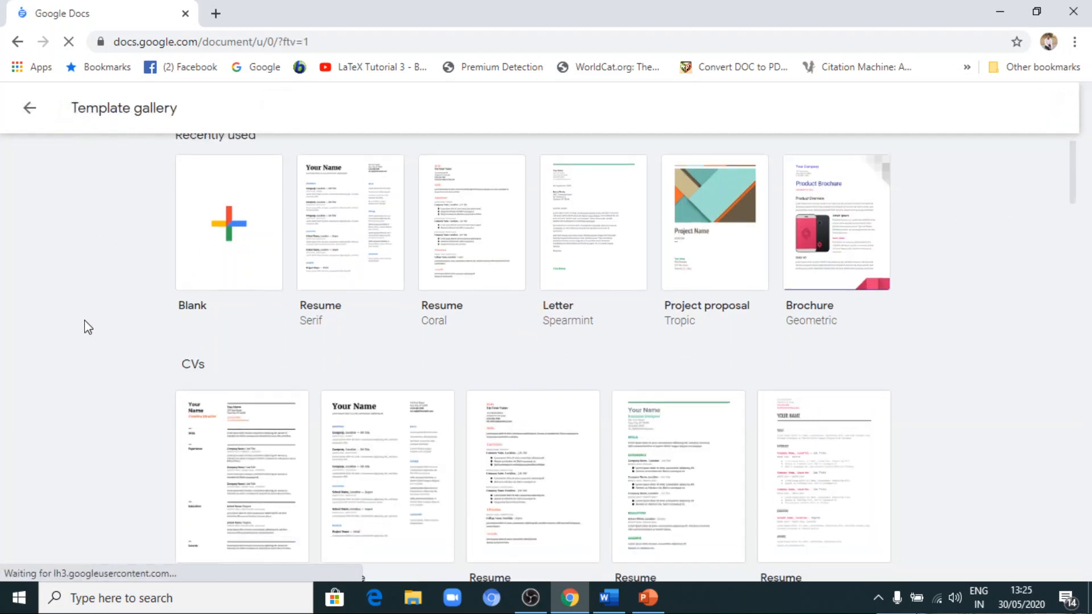
pyautogui.scroll(3, 88, 330)
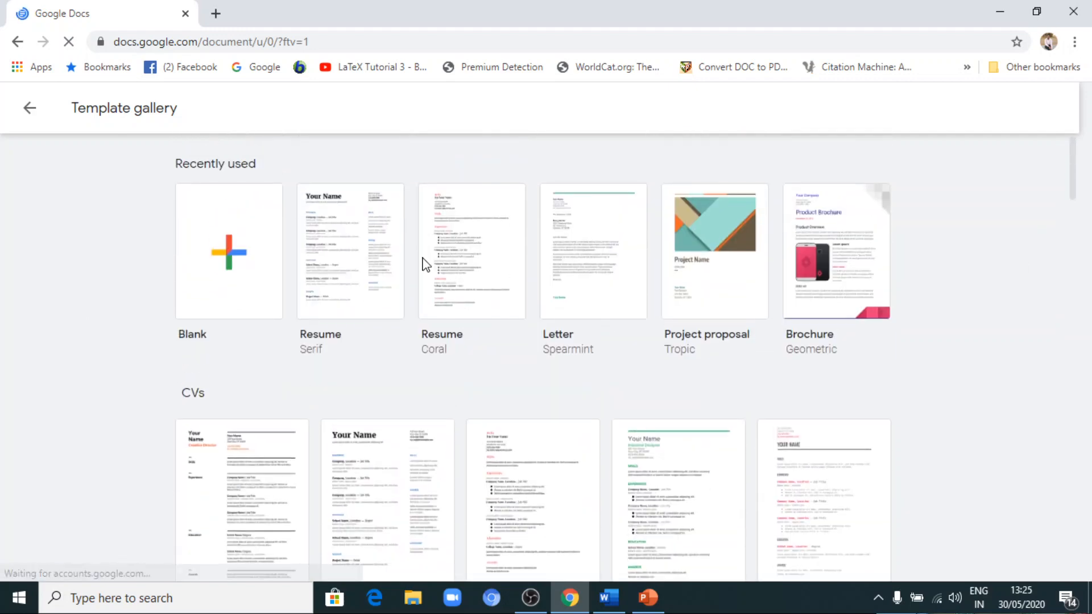
pyautogui.scroll(-3, 89, 334)
pyautogui.scroll(3, 88, 334)
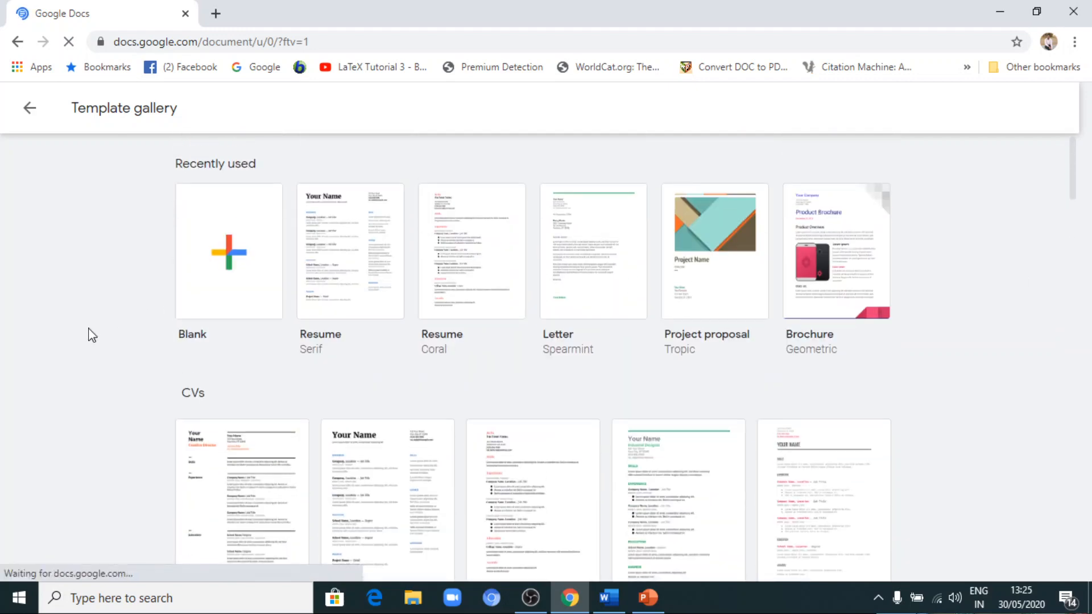
pyautogui.click(235, 260)
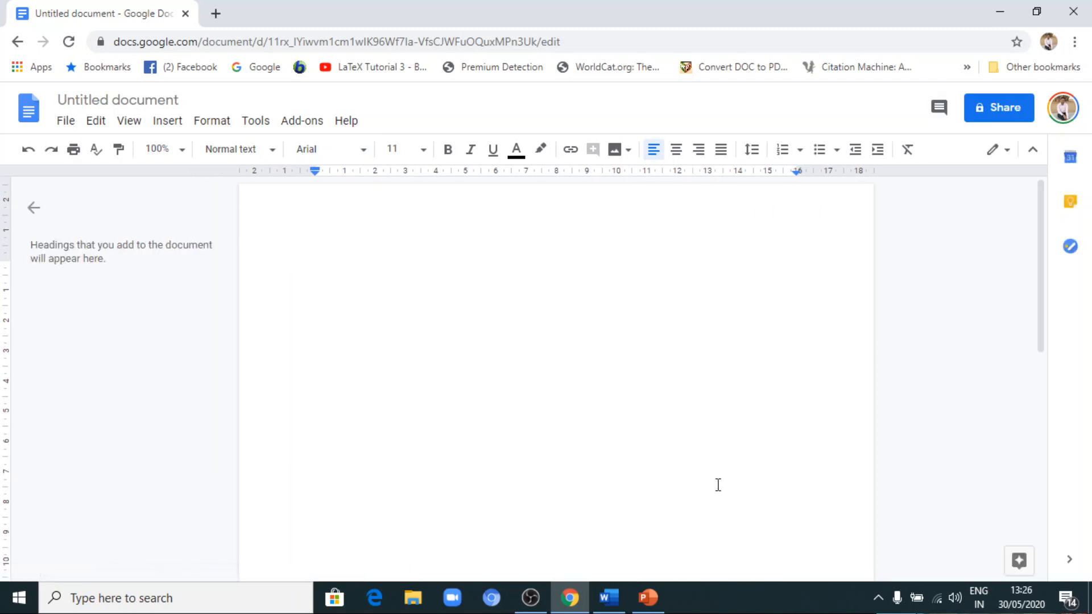
# Switch to Word, look through the questions in ASSESMENT EXAM PAPER, and close the document.
pyautogui.click(614, 606)
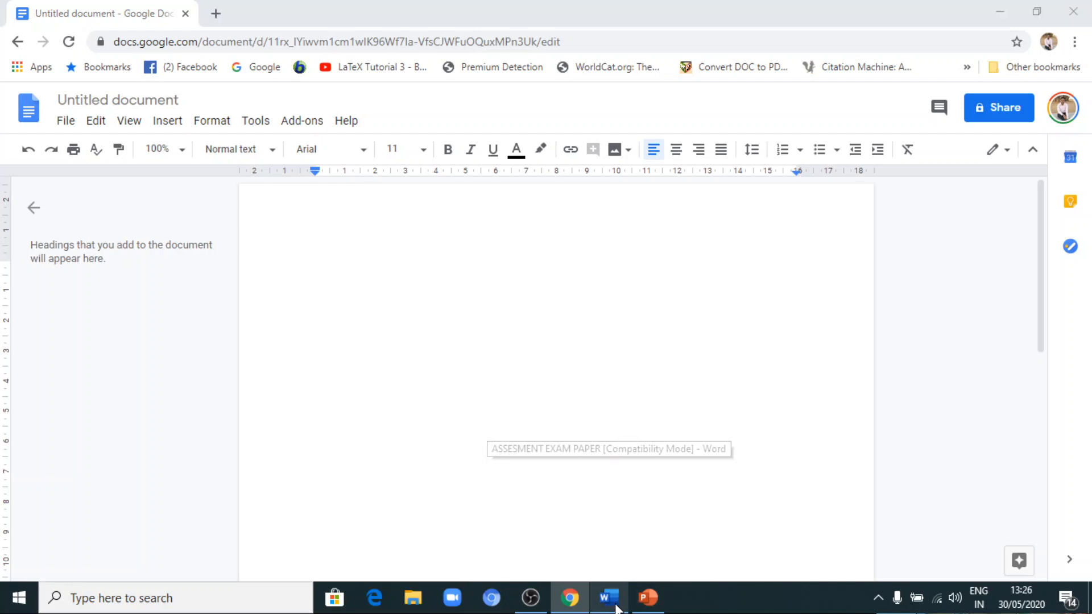
pyautogui.scroll(-2, 545, 288)
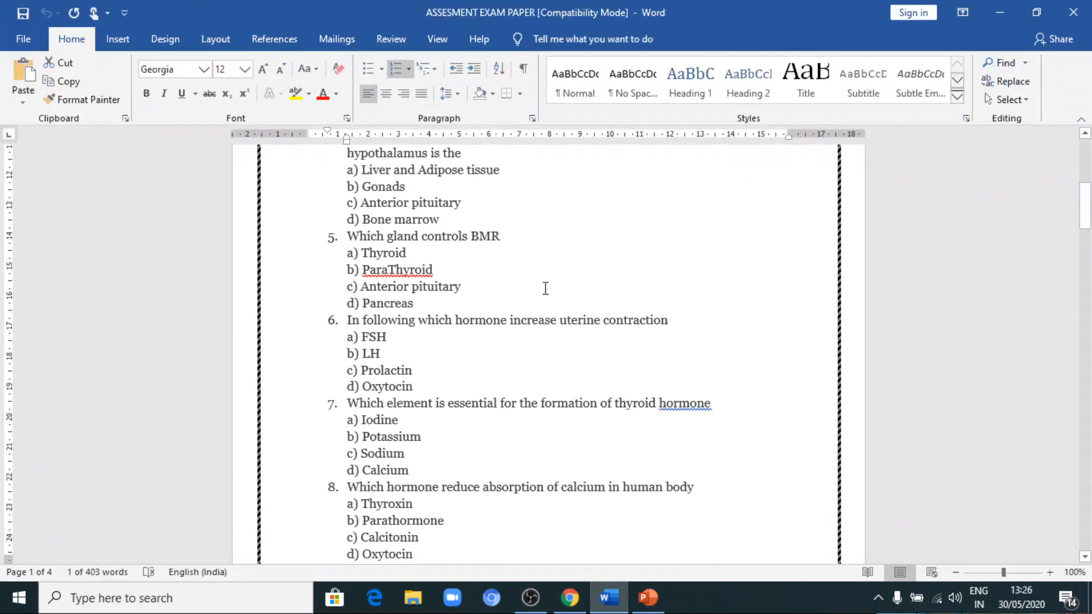
pyautogui.scroll(8, 542, 288)
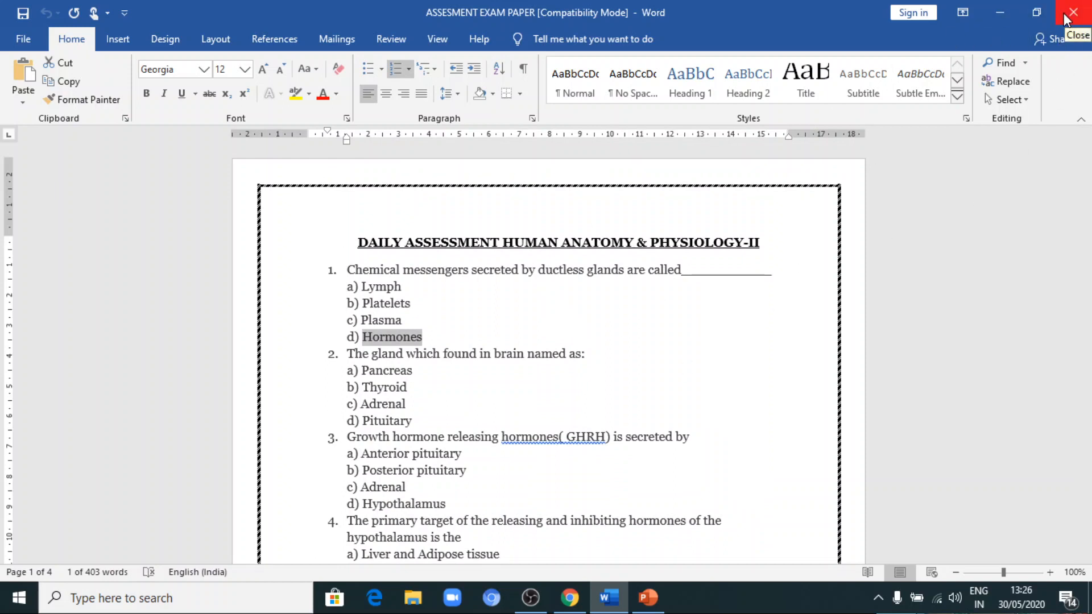
pyautogui.click(1067, 17)
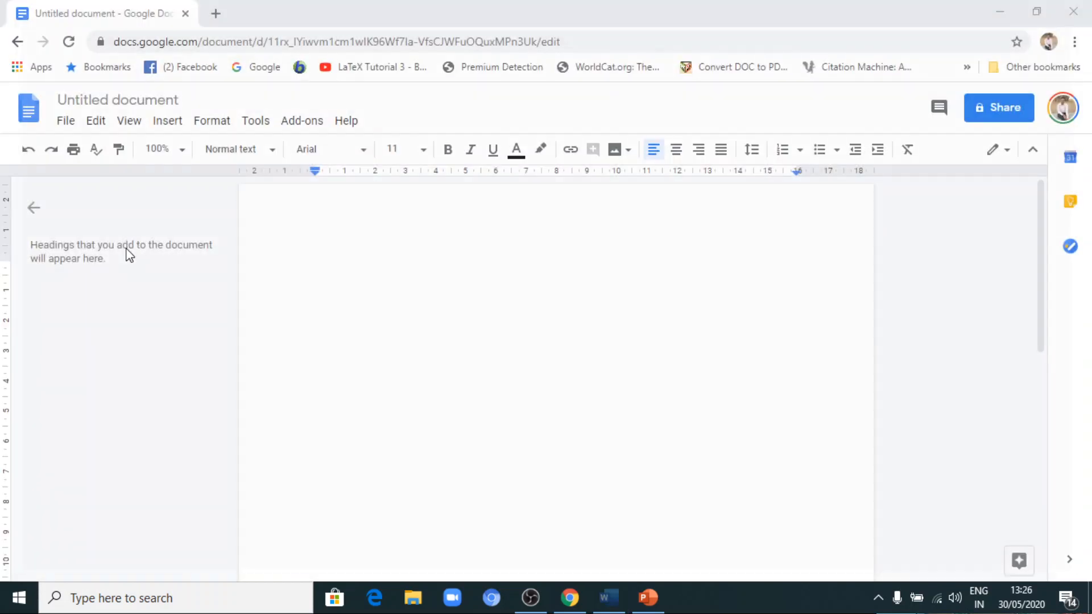
pyautogui.click(67, 121)
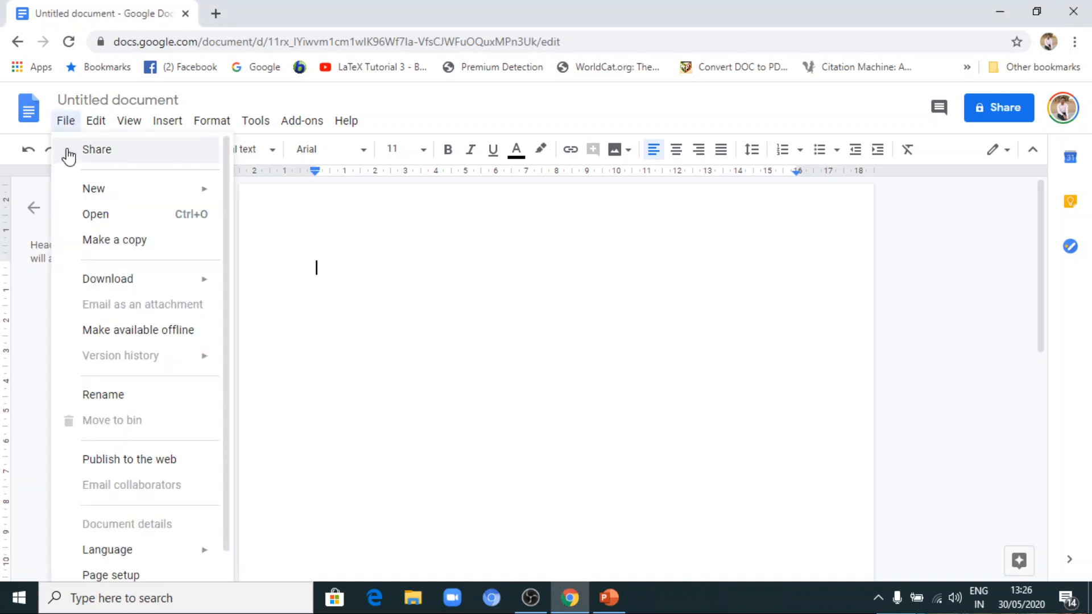
pyautogui.click(98, 215)
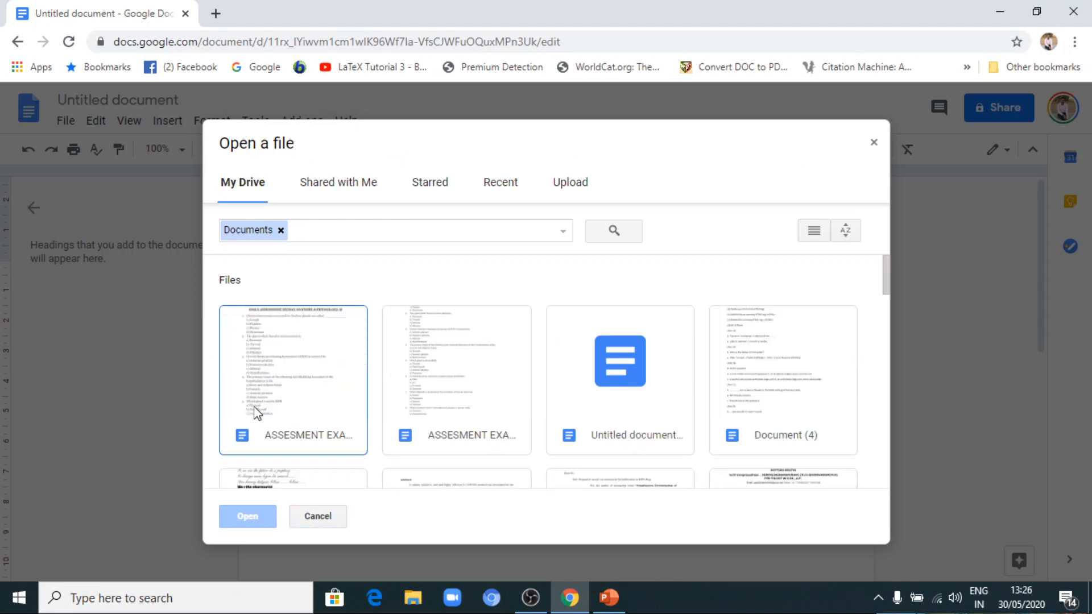
pyautogui.click(434, 366)
pyautogui.click(307, 381)
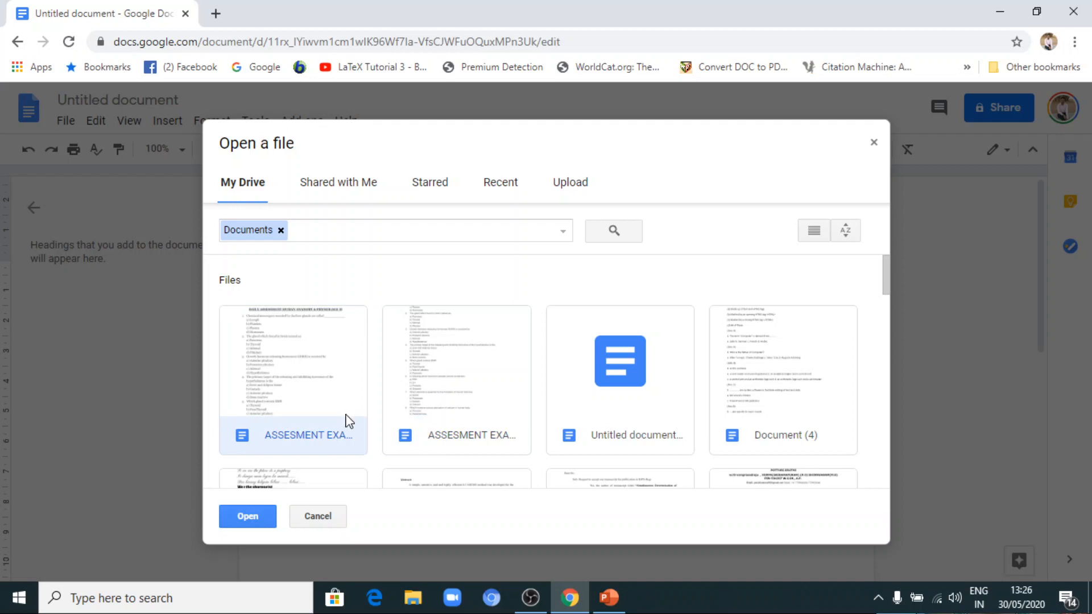
pyautogui.click(421, 409)
pyautogui.click(314, 375)
pyautogui.click(874, 142)
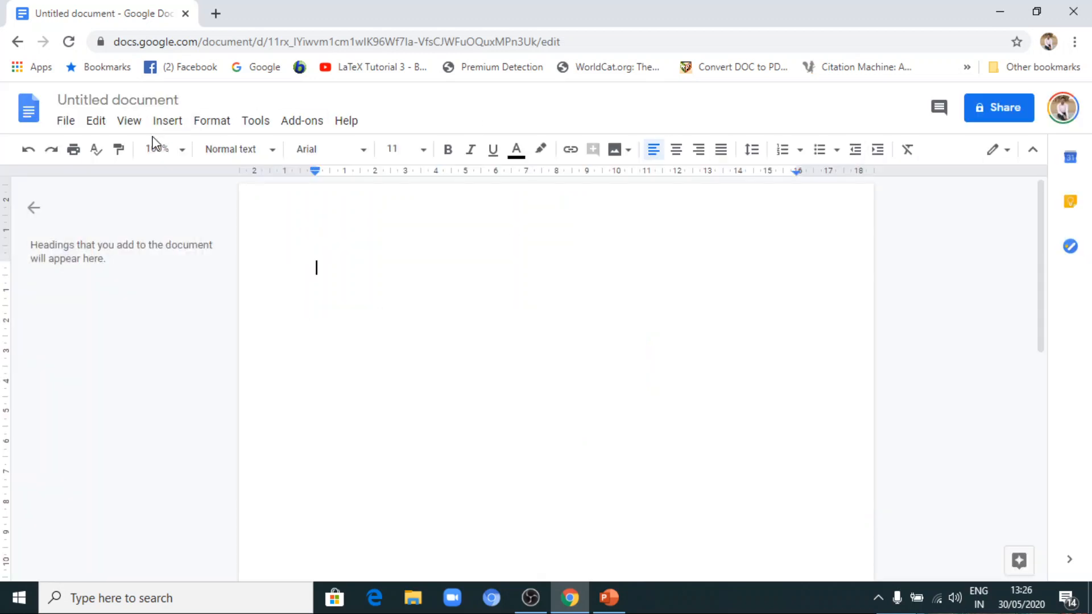
# Open the second ASSESMENT EXAM PAPER document from My Drive and look through its questions.
pyautogui.click(64, 123)
pyautogui.click(97, 219)
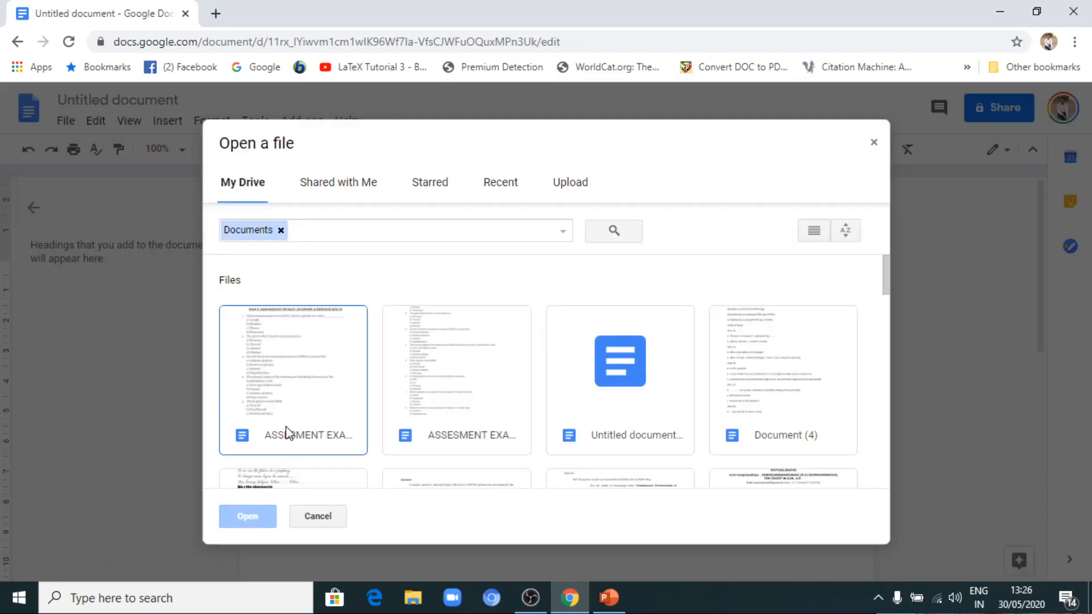
pyautogui.click(442, 388)
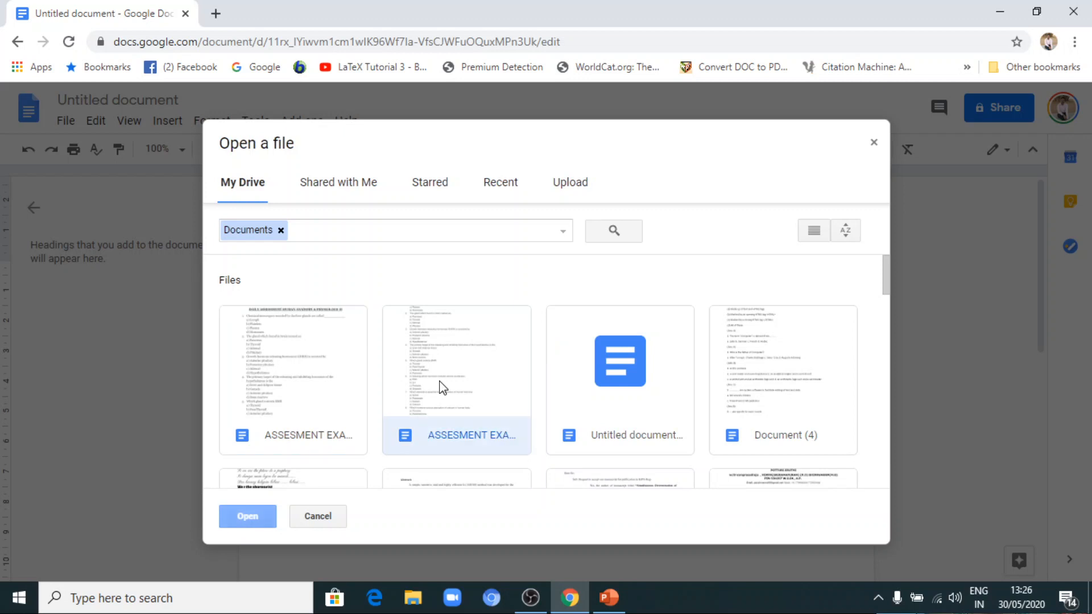
pyautogui.click(252, 511)
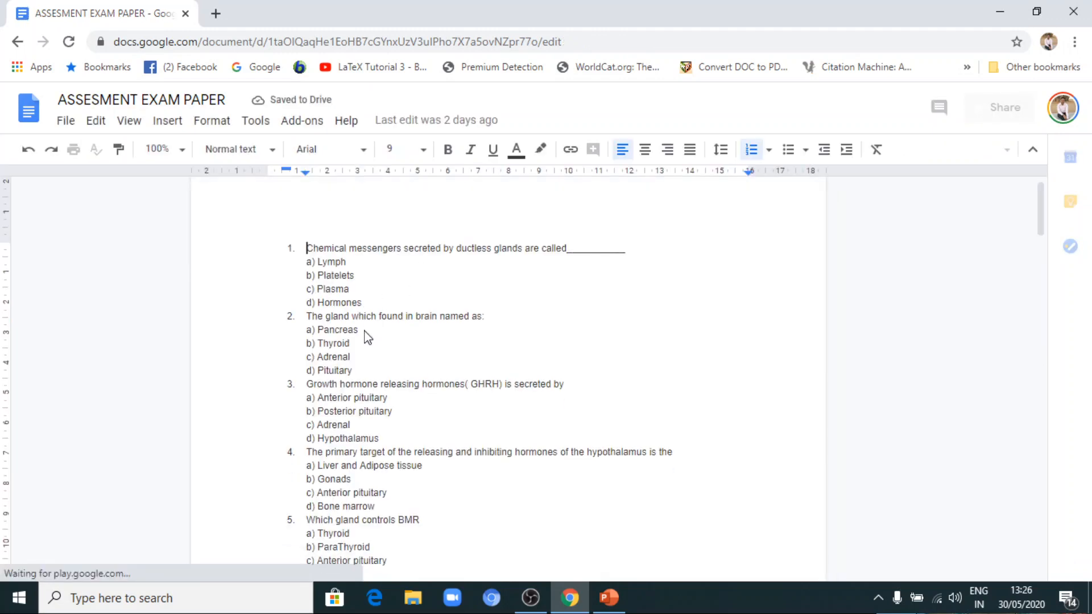
pyautogui.scroll(-6, 365, 331)
pyautogui.scroll(-3, 364, 332)
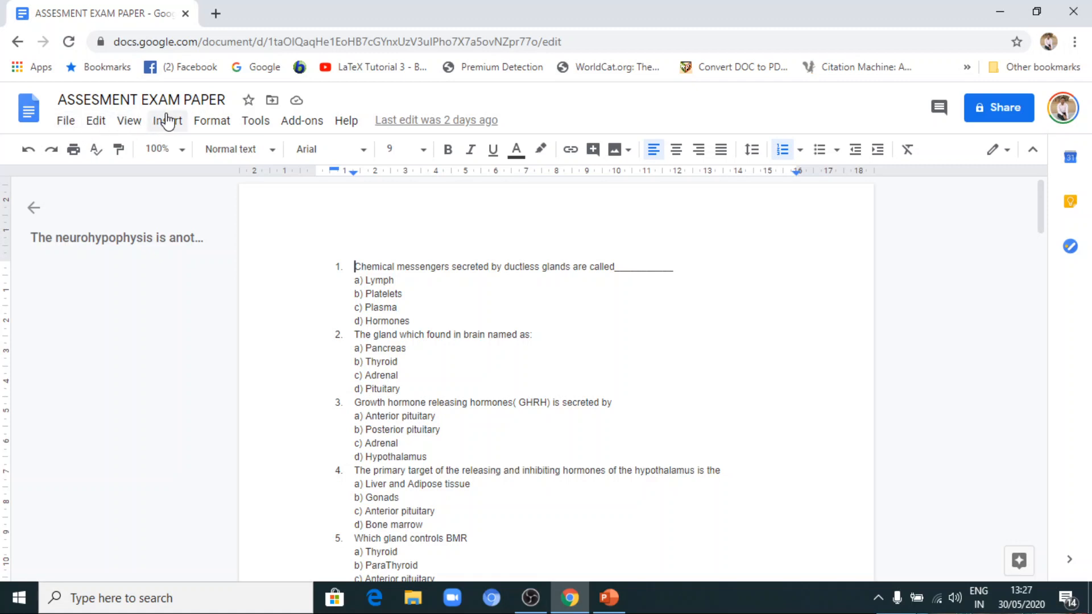
# Browse the add-ons for Docs in the G Suite Marketplace and open the Doc To Form page.
pyautogui.click(307, 122)
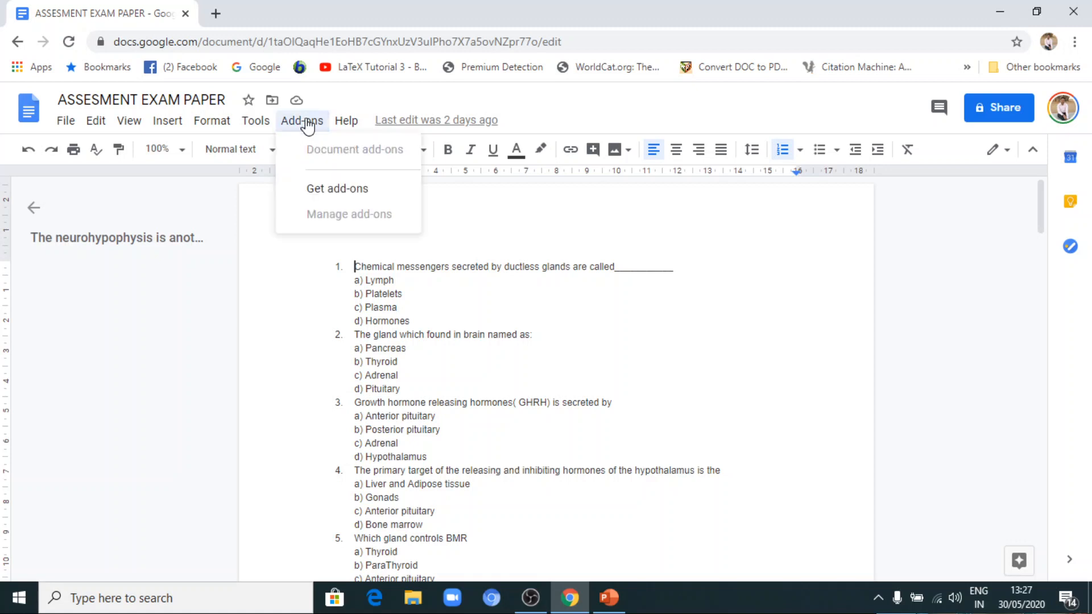
pyautogui.click(336, 193)
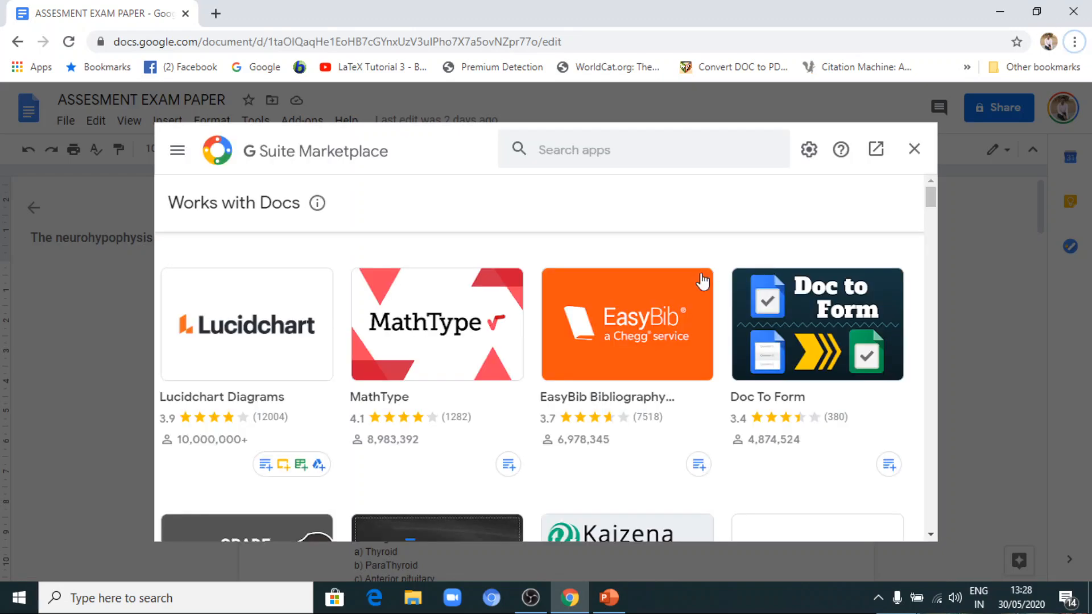
pyautogui.scroll(-10, 738, 301)
pyautogui.scroll(-5, 740, 307)
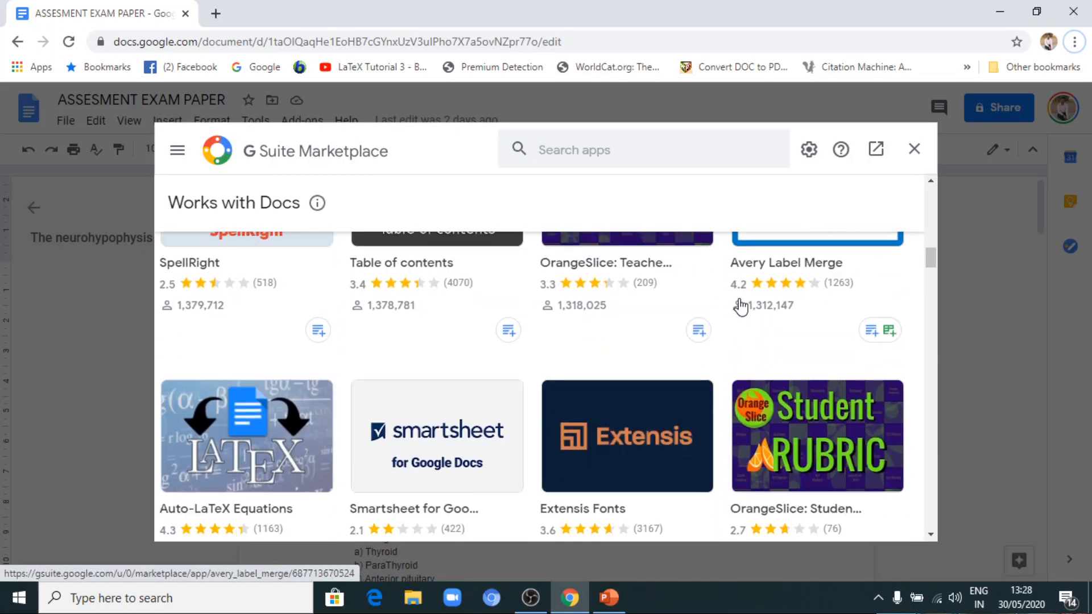
pyautogui.scroll(10, 741, 307)
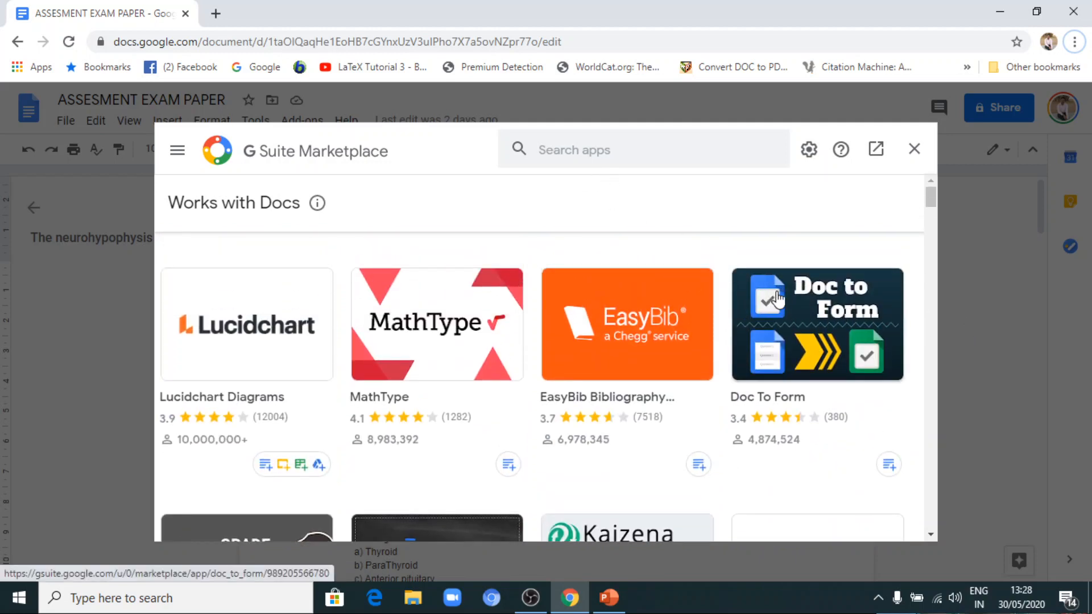
pyautogui.click(823, 316)
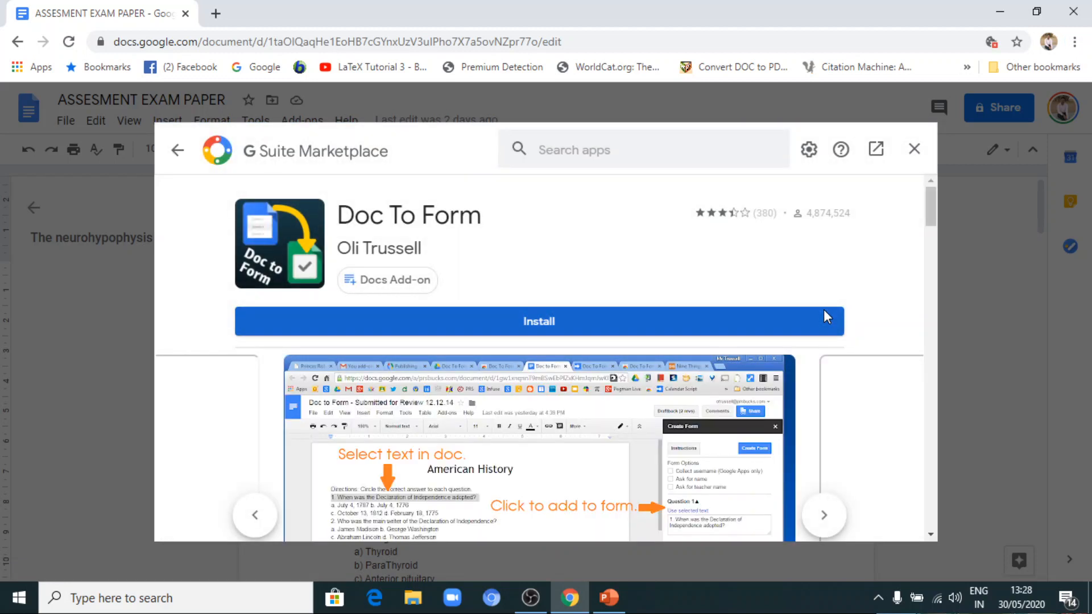
# Install the Doc To Form add-on, choosing the Google account and allowing the requested access.
pyautogui.click(683, 322)
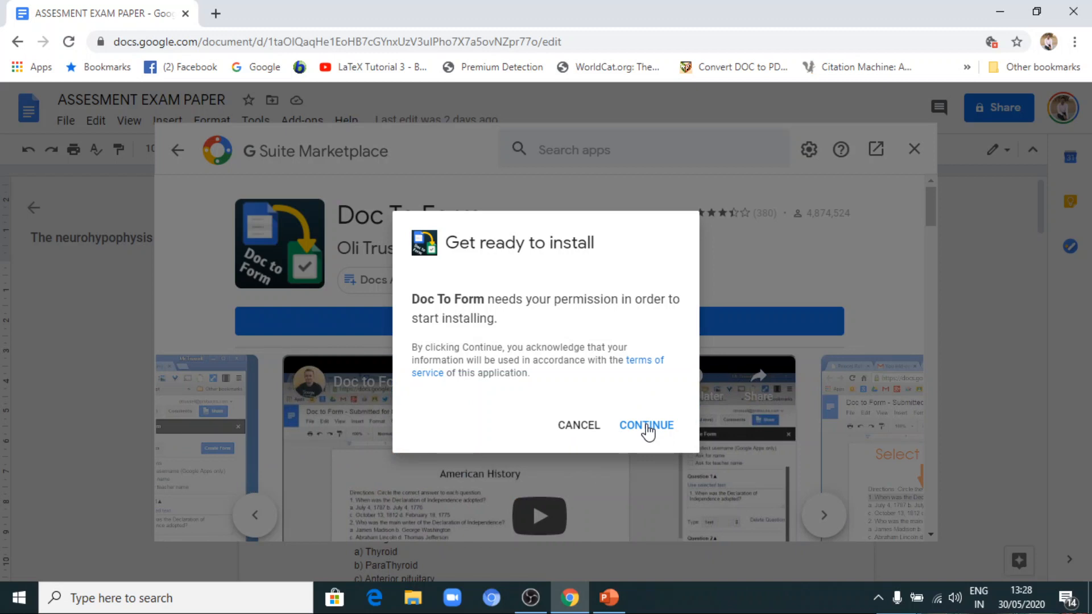
pyautogui.click(647, 431)
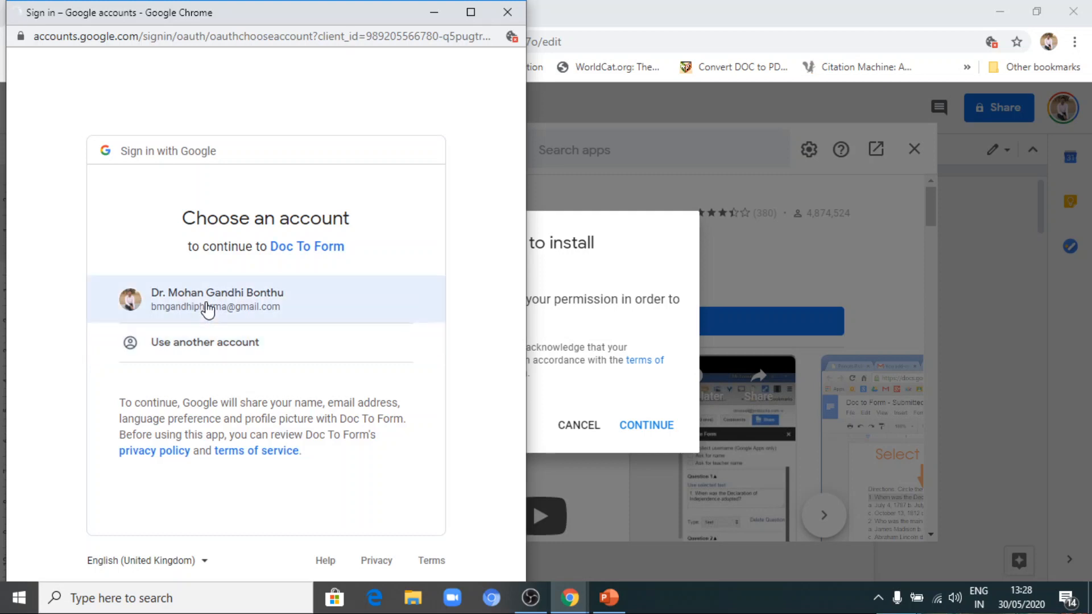
pyautogui.click(209, 309)
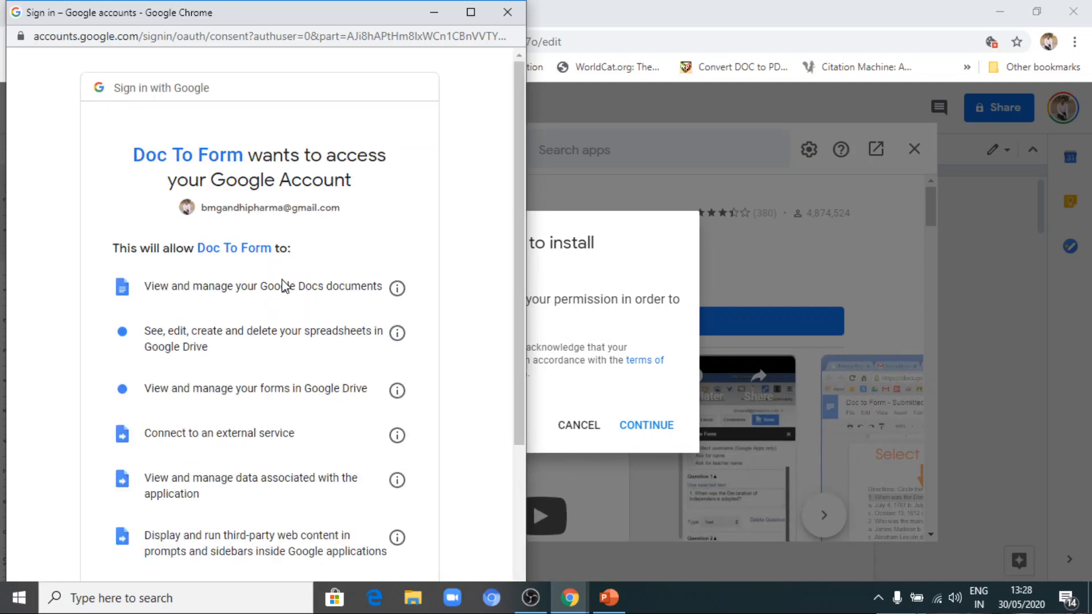
pyautogui.scroll(-4, 284, 285)
pyautogui.scroll(1, 295, 295)
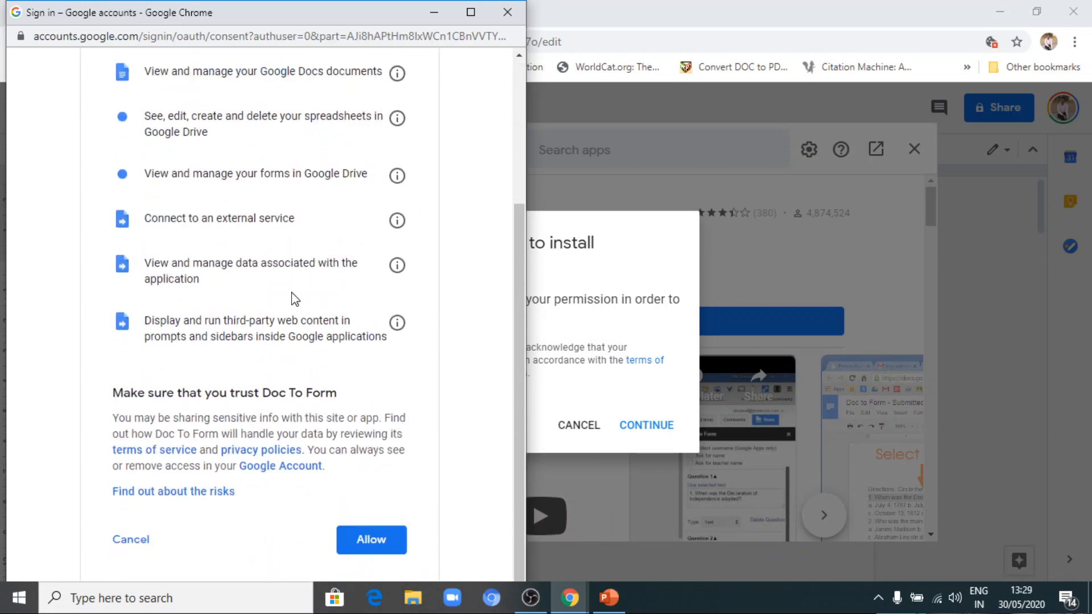
pyautogui.scroll(-1, 295, 300)
pyautogui.click(367, 512)
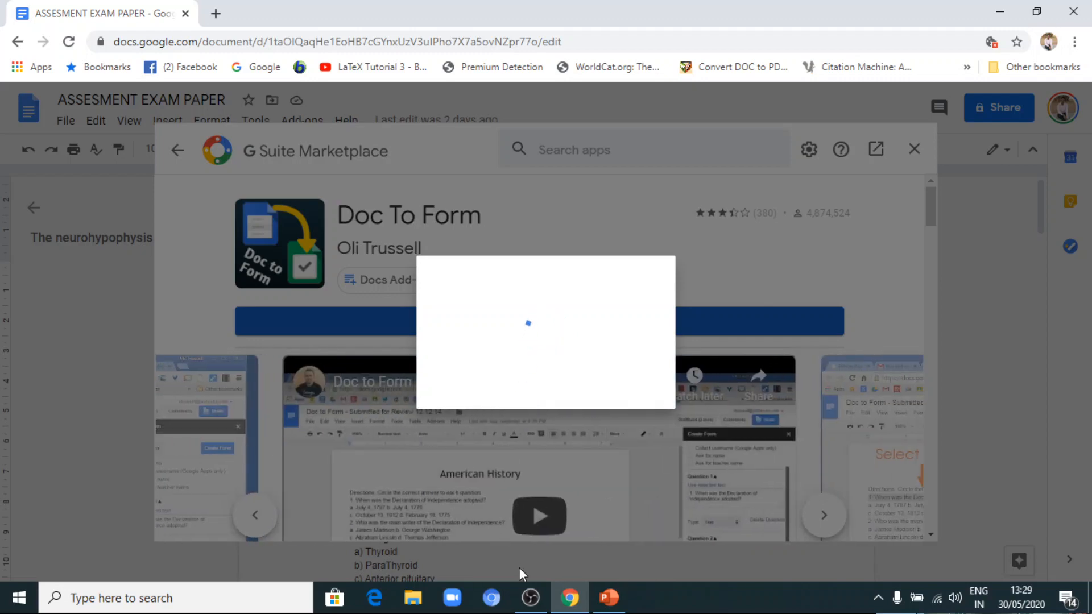
# Finish the Doc To Form installation and close the G Suite Marketplace to return to the exam paper.
pyautogui.click(529, 598)
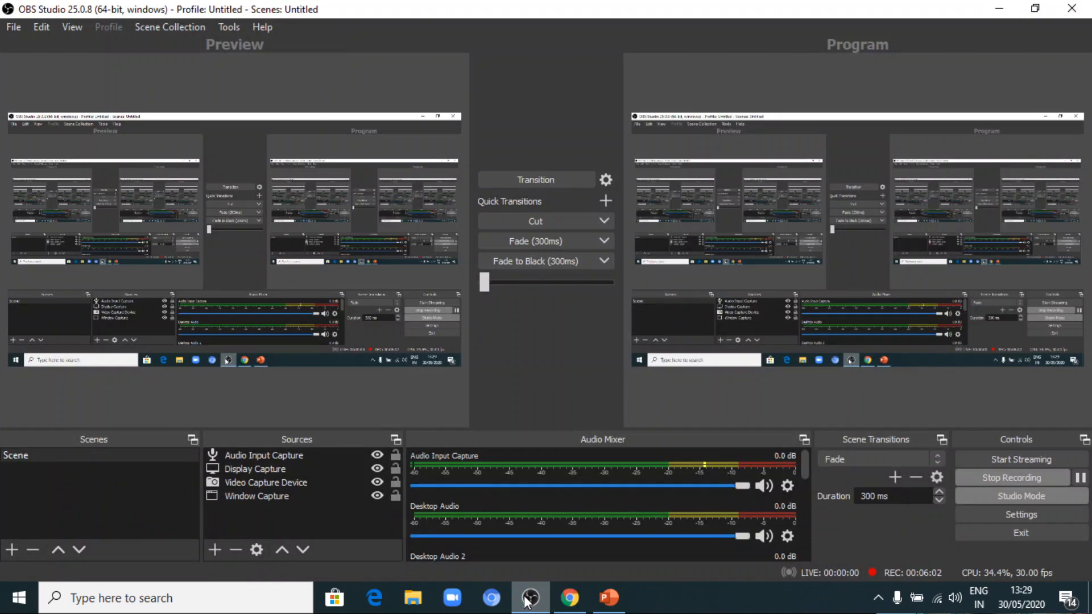
pyautogui.click(529, 598)
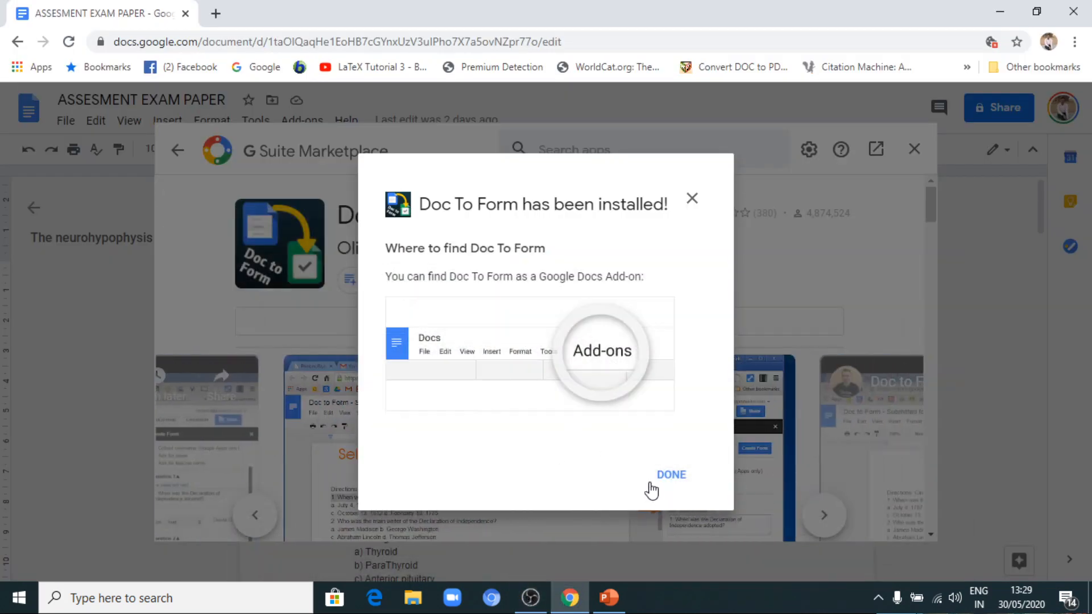
pyautogui.click(671, 474)
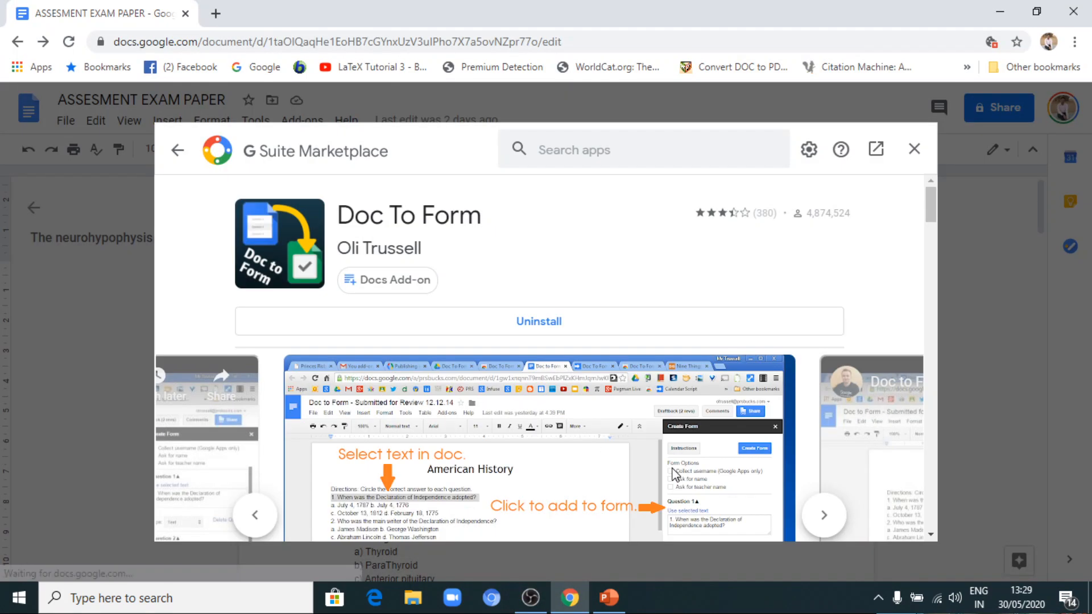
pyautogui.click(914, 150)
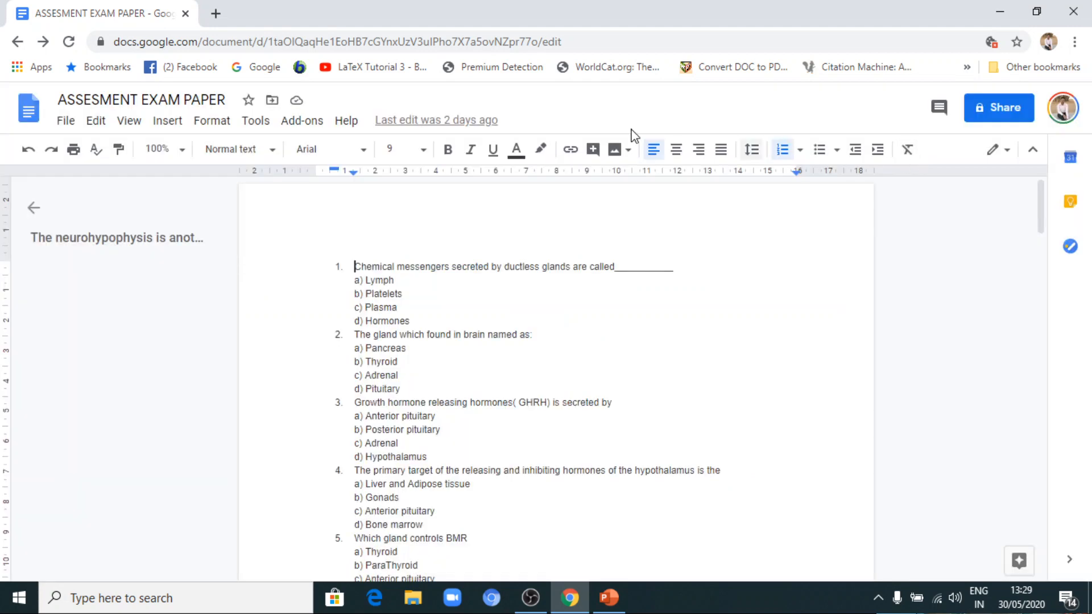
# Start Create Form from Doc in the Doc To Form add-on for the exam paper.
pyautogui.click(301, 121)
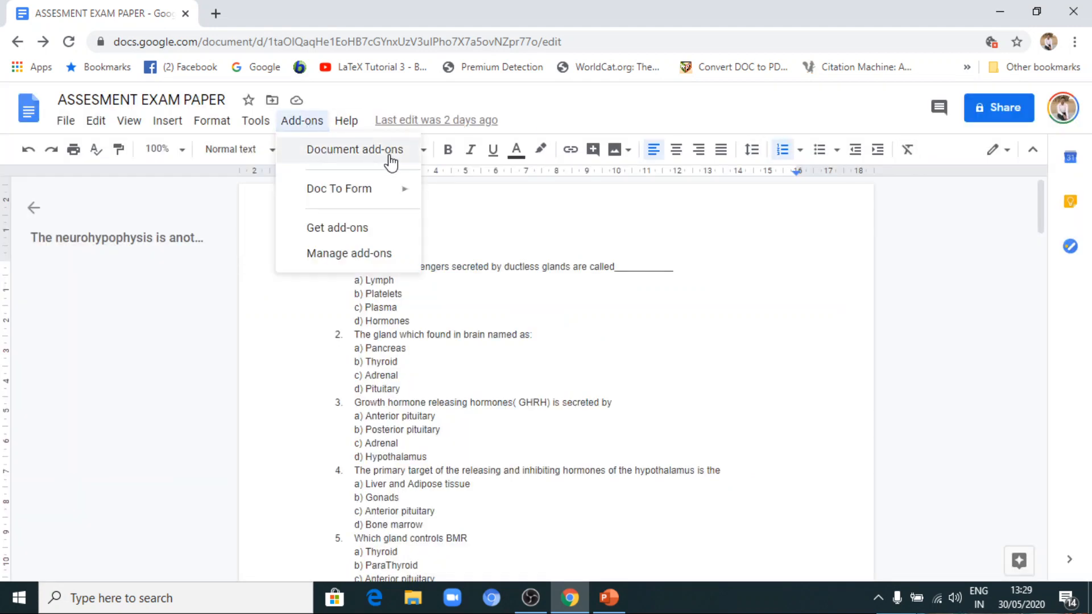
pyautogui.moveTo(381, 200)
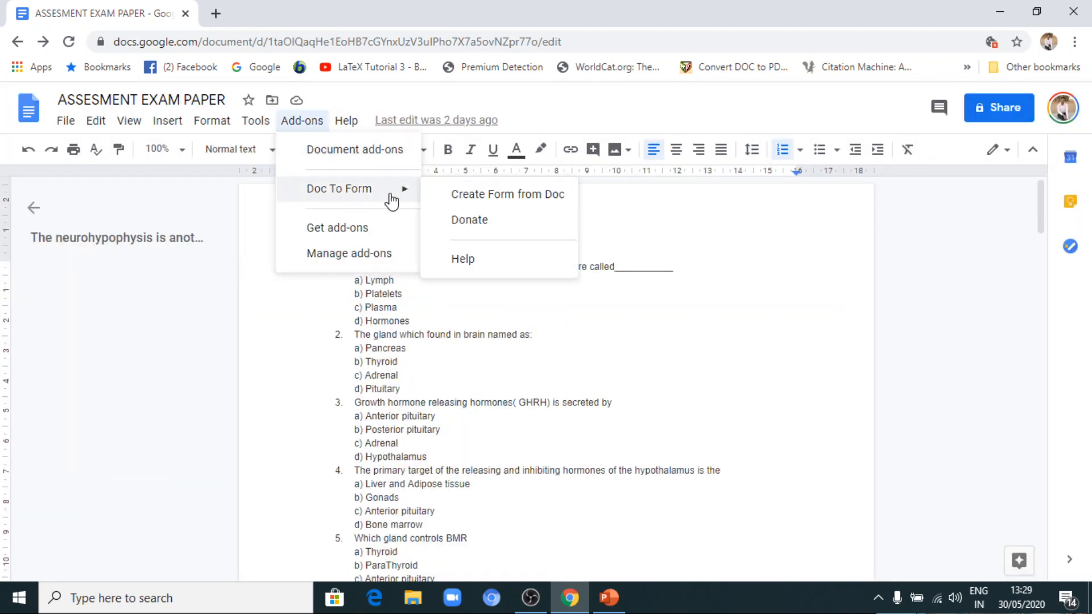
pyautogui.click(572, 334)
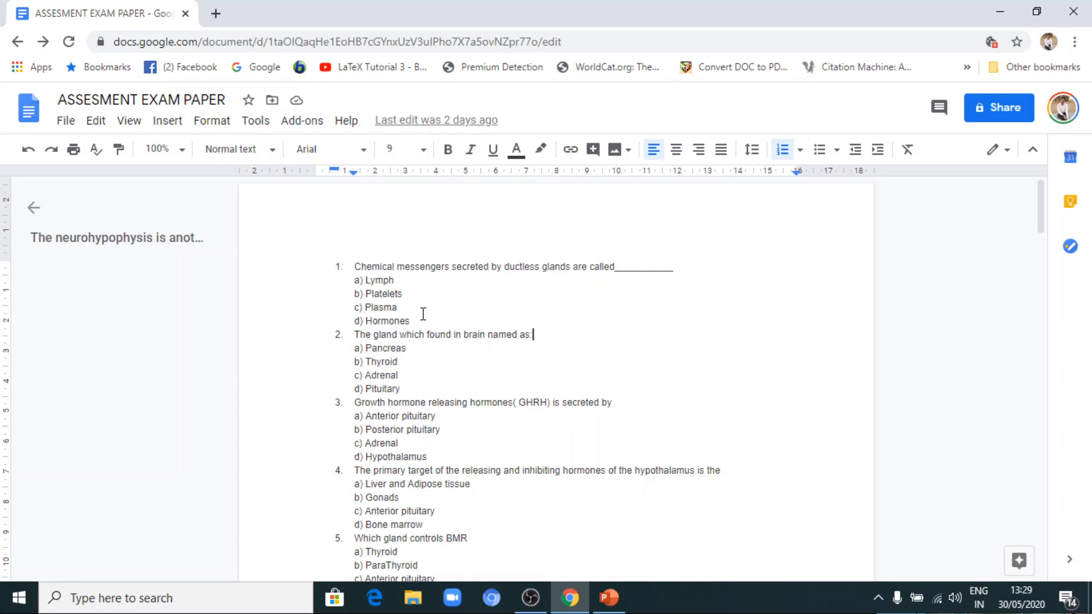
pyautogui.click(302, 121)
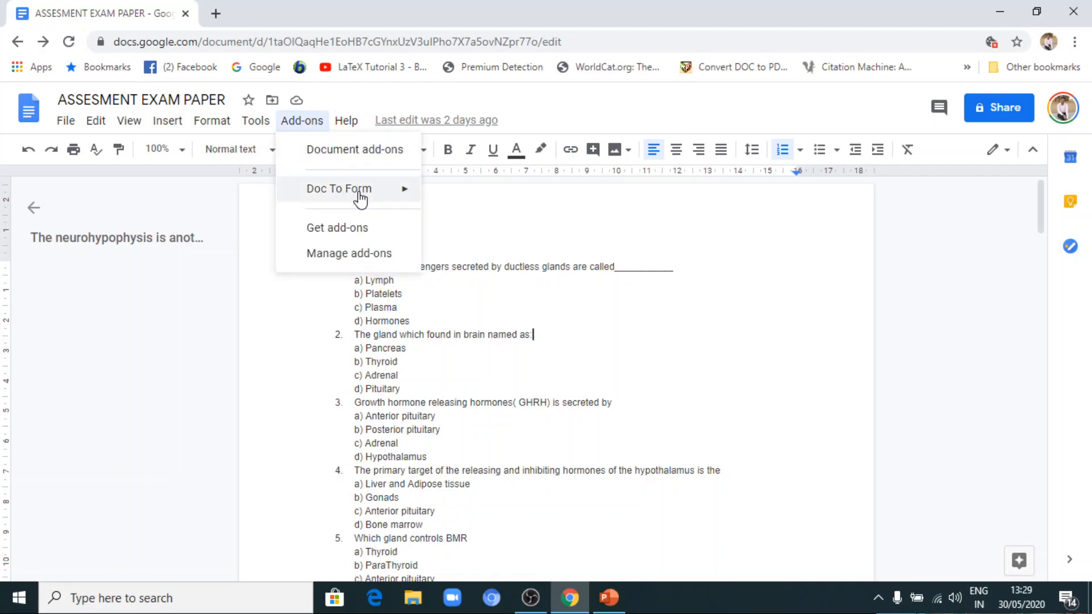
pyautogui.moveTo(390, 196)
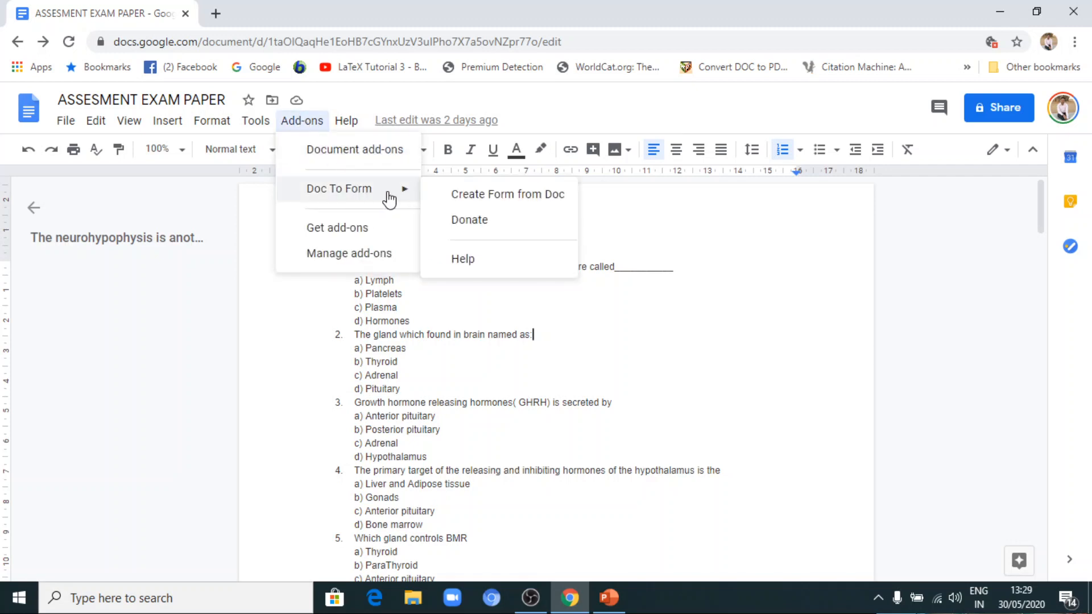
pyautogui.click(552, 202)
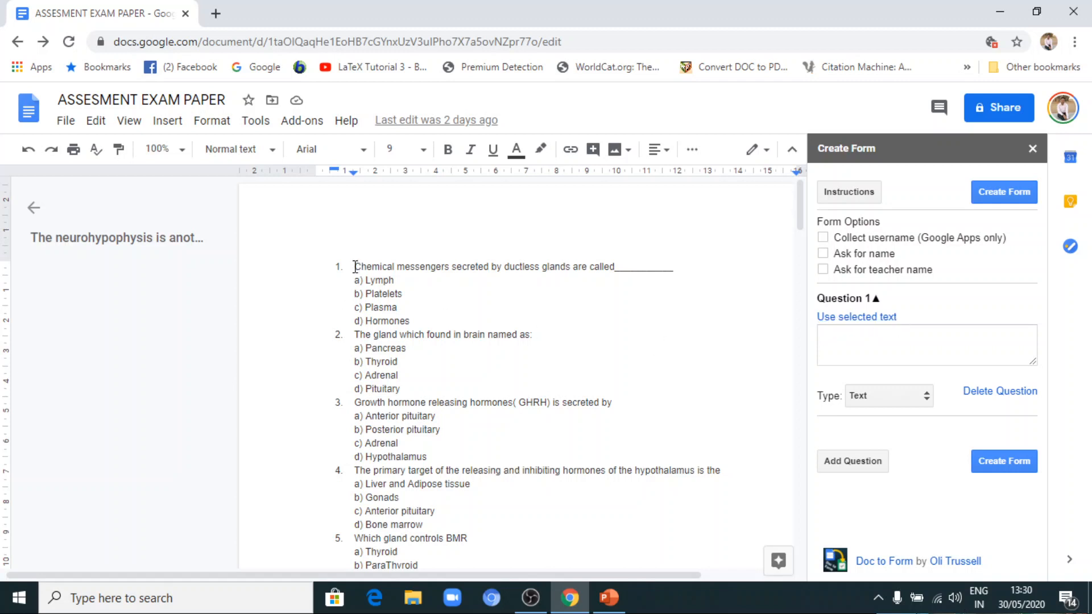
# Use the document's first question, about chemical messengers secreted by ductless glands, as Question 1 and set its type to Multiple Choice.
pyautogui.moveTo(356, 267); pyautogui.dragTo(619, 272)
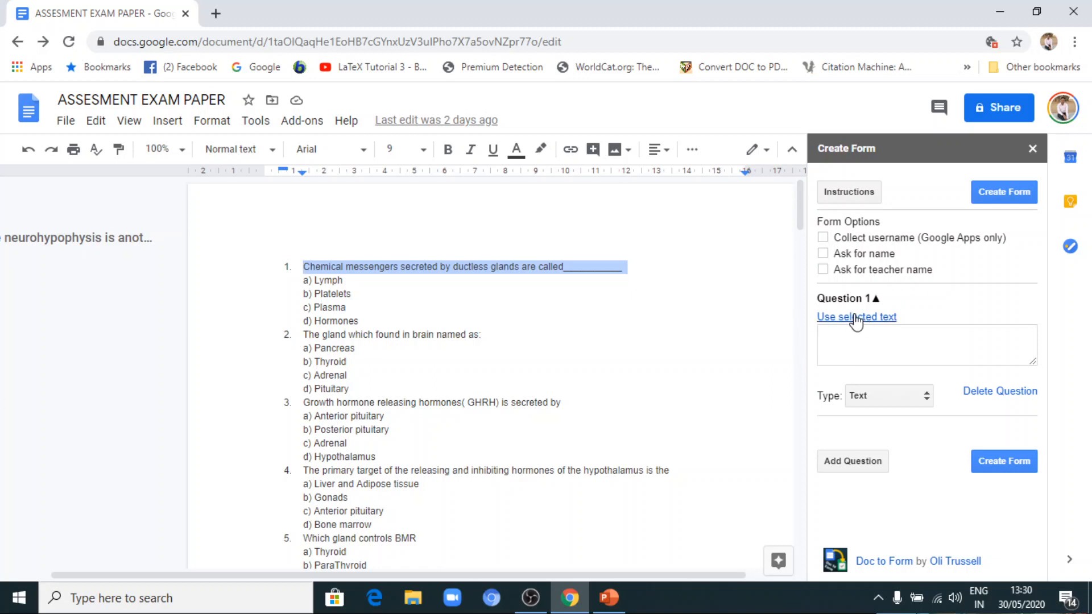
pyautogui.click(856, 320)
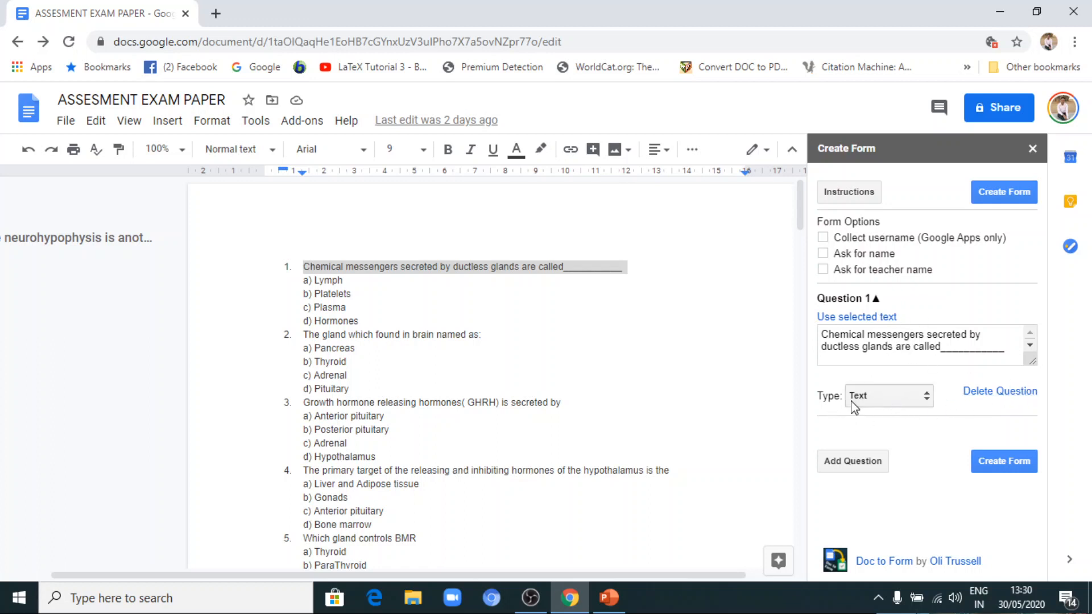
pyautogui.click(927, 400)
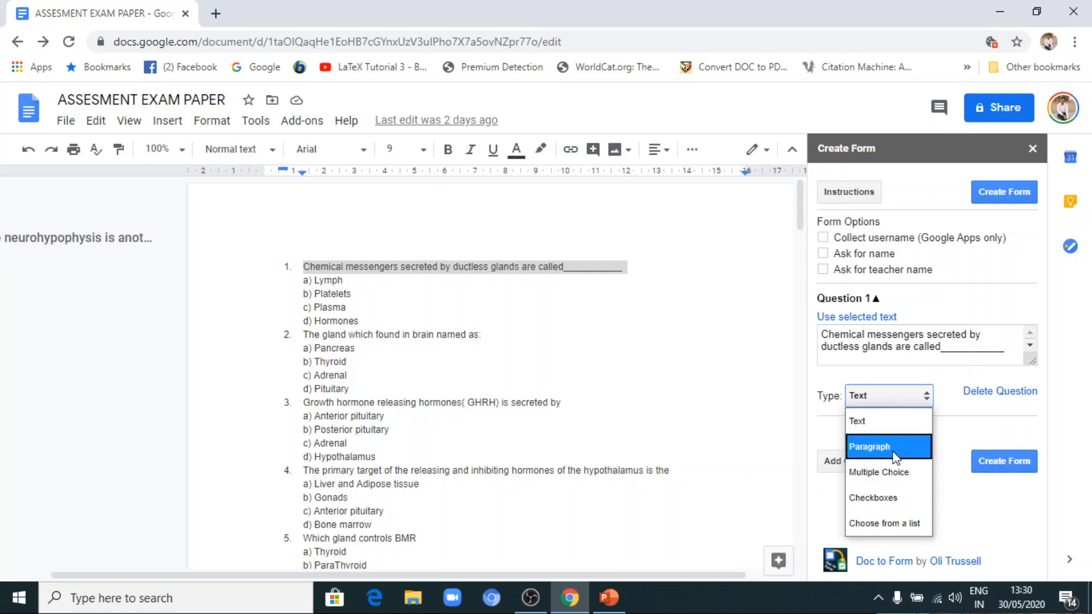
pyautogui.click(902, 479)
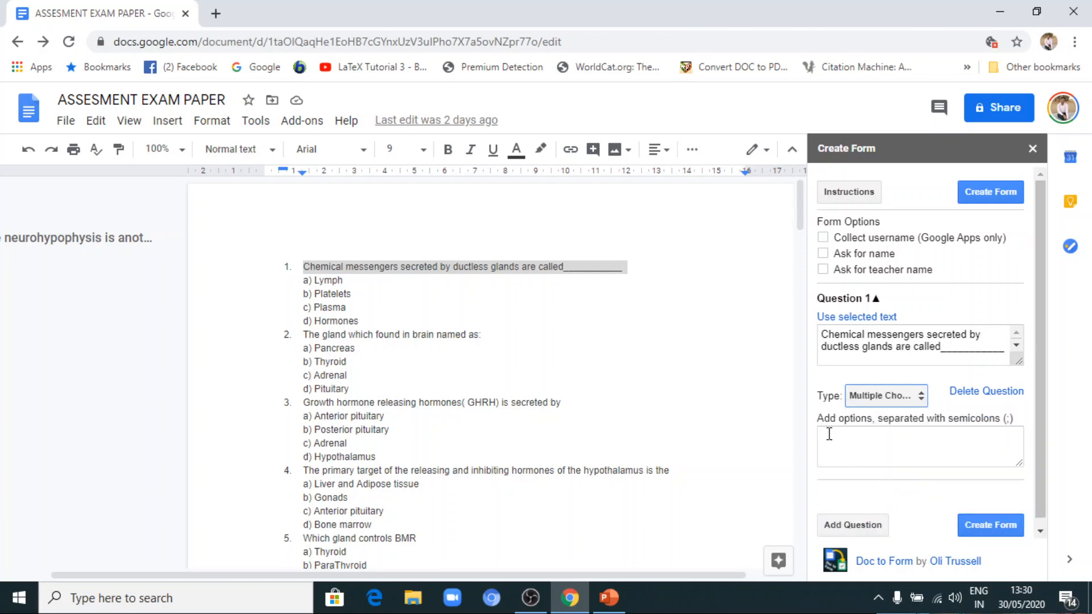
# Copy the four answers of the first question, Lymph to Hormones, from the document into the options of Question 1.
pyautogui.click(829, 434)
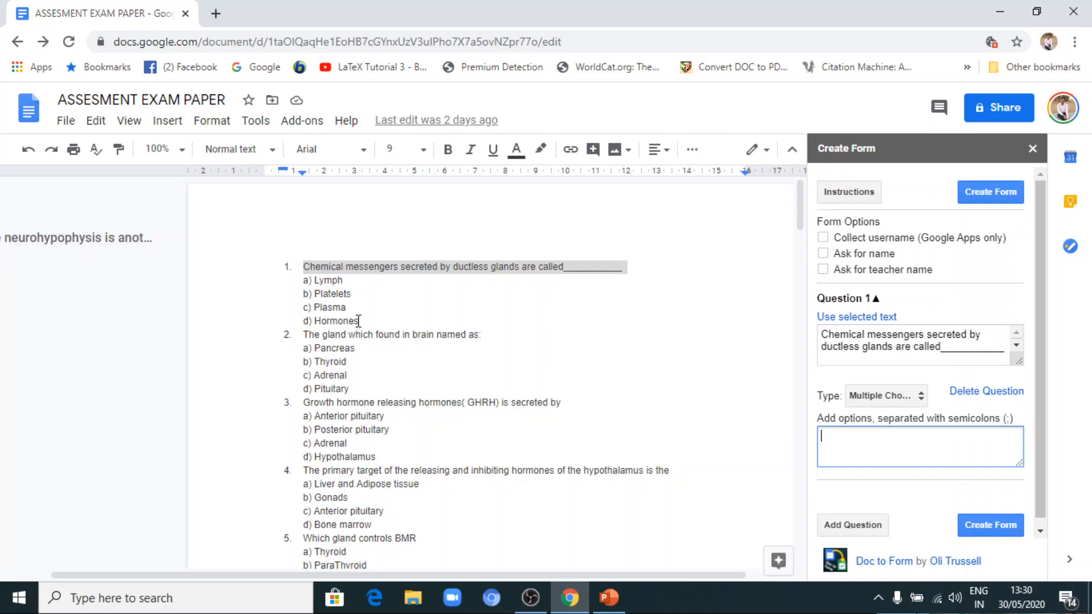
pyautogui.click(362, 321)
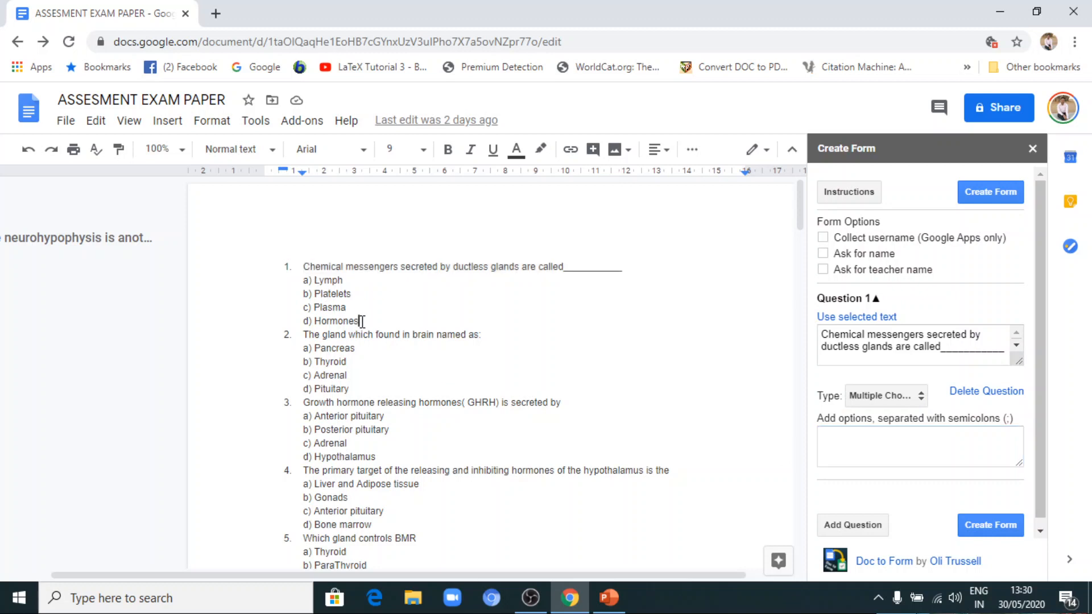
pyautogui.moveTo(359, 322); pyautogui.dragTo(317, 282)
pyautogui.hotkey('ctrl', 'c')
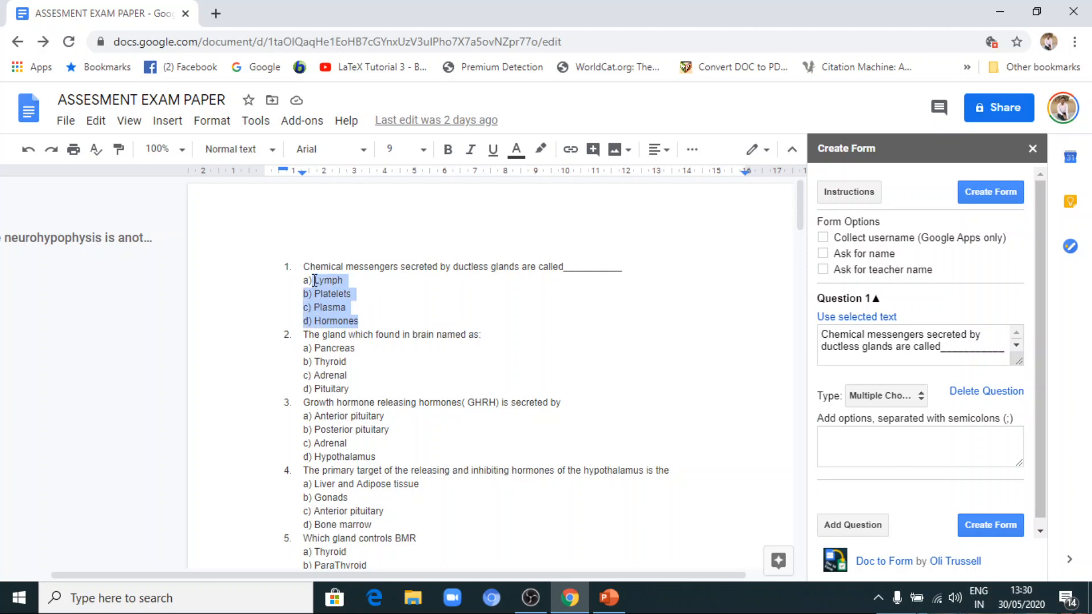
pyautogui.rightClick(314, 280)
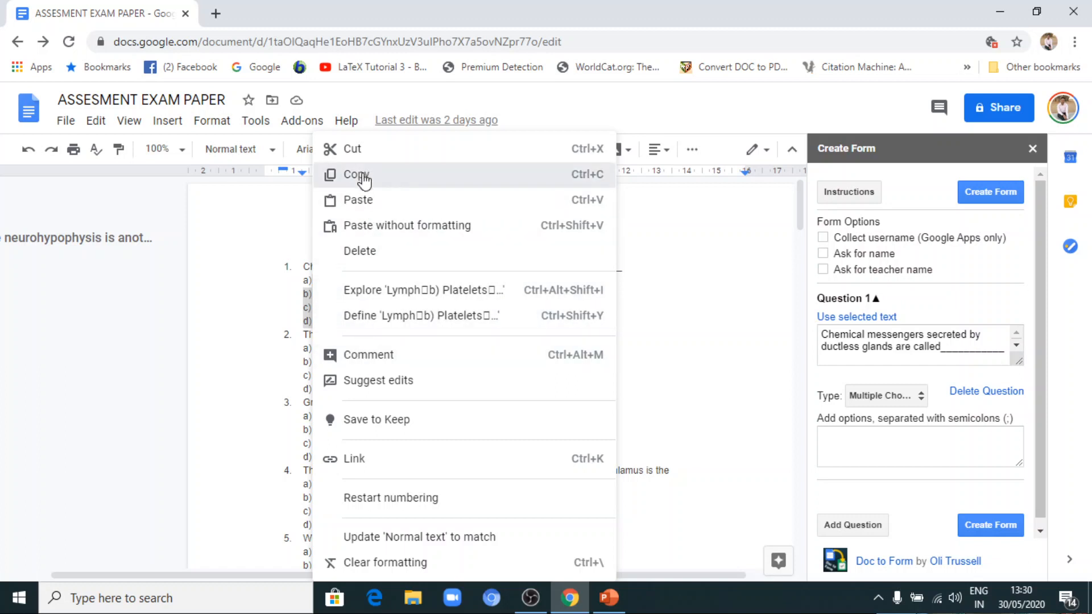
pyautogui.click(361, 175)
pyautogui.click(826, 436)
pyautogui.rightClick(825, 435)
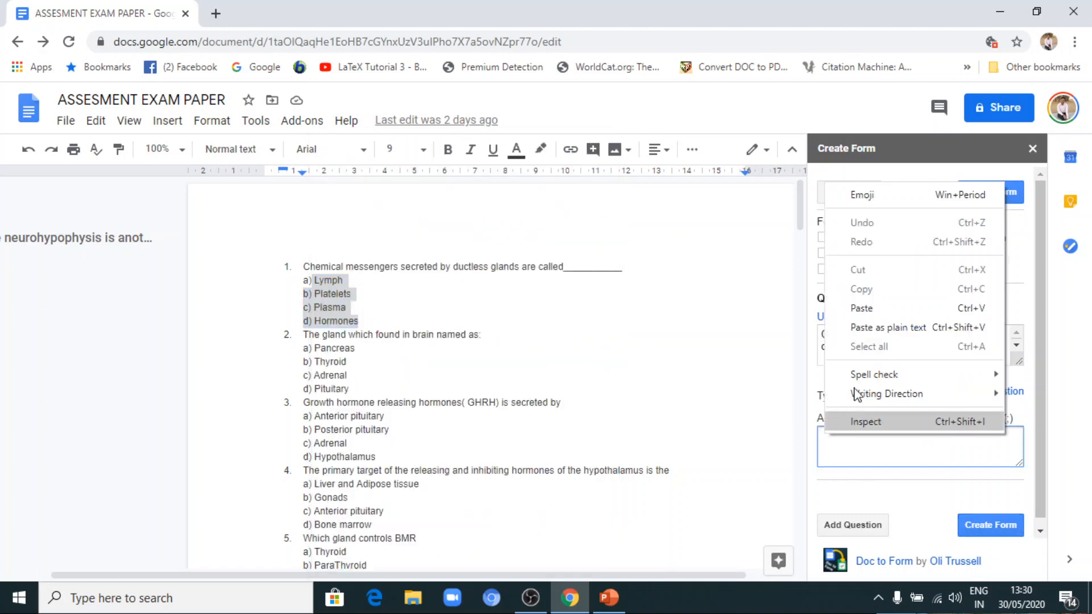
pyautogui.click(887, 310)
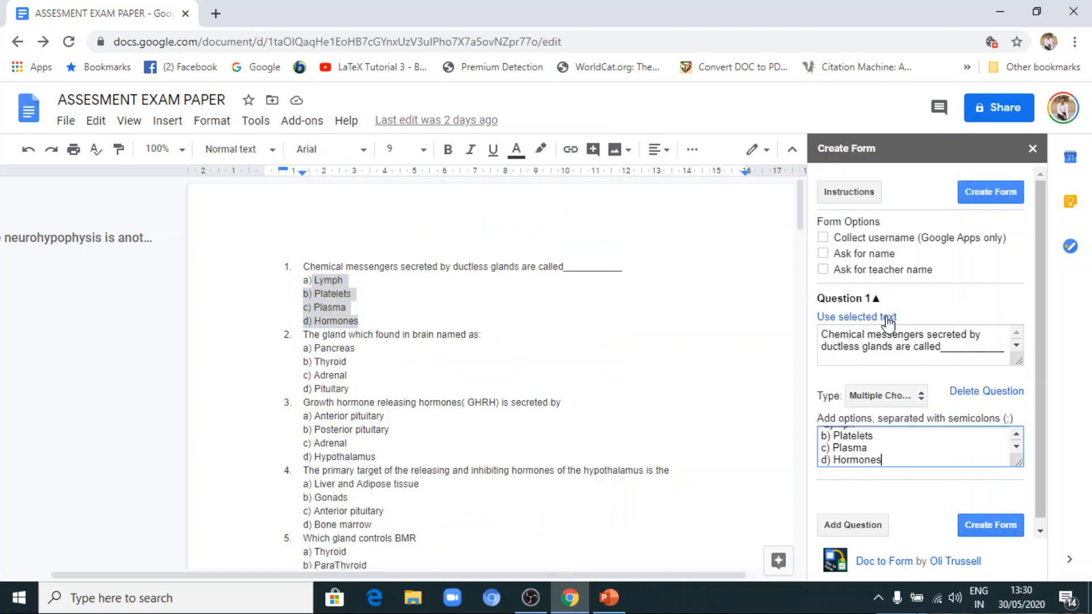
# Replace the line breaks and letter labels between Question 1's options with semicolons, giving Lymph;Platelets;Plasma;Hormones.
pyautogui.click(840, 463)
pyautogui.press('BackSpace')
pyautogui.press('BackSpace')
pyautogui.press('BackSpace')
pyautogui.press('BackSpace')
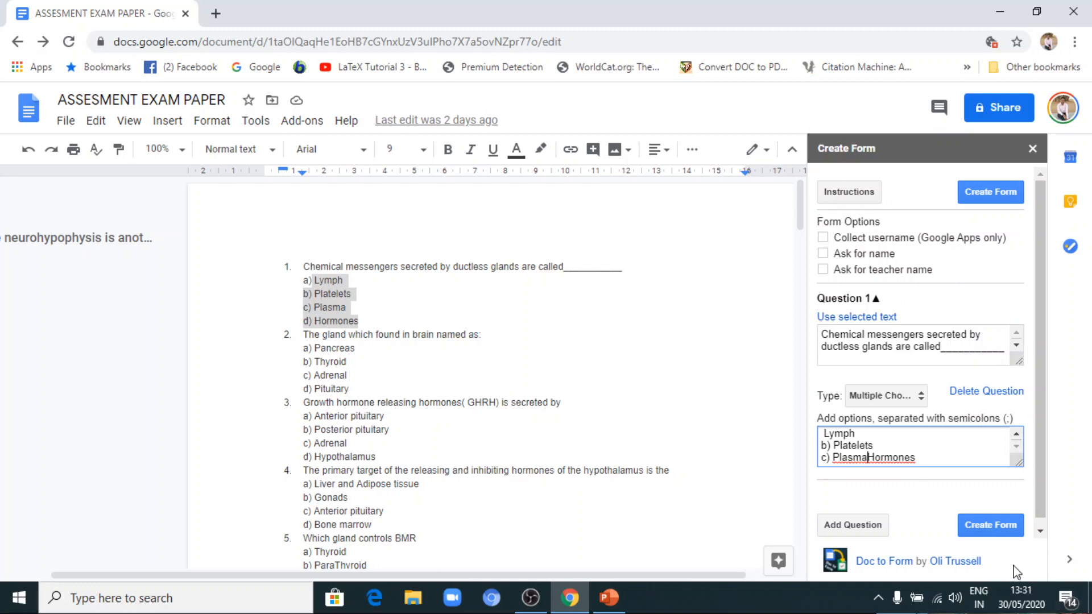
pyautogui.write(';')
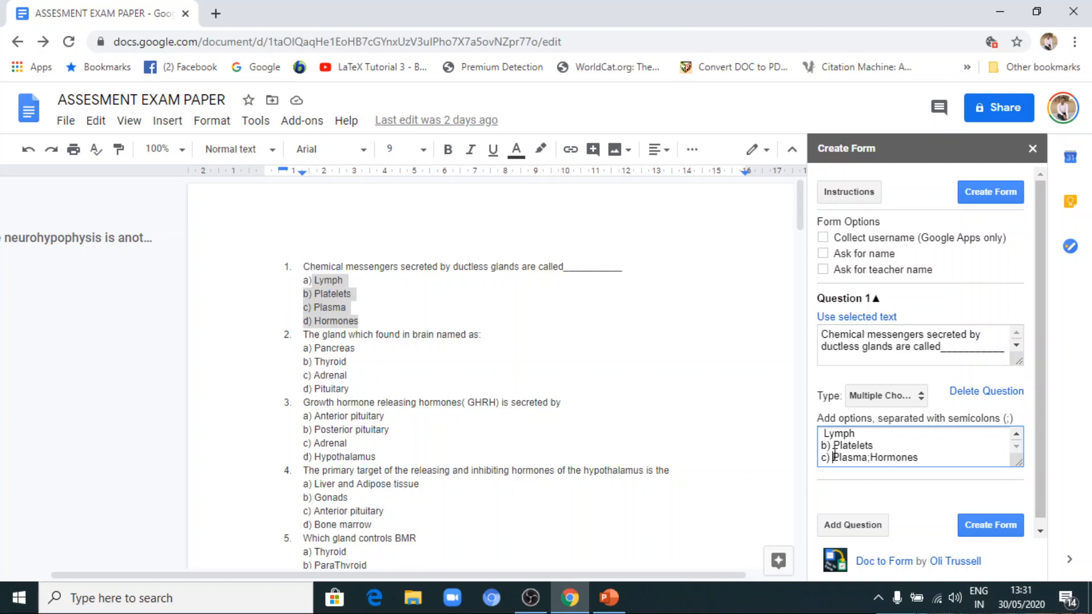
pyautogui.click(833, 457)
pyautogui.press('BackSpace')
pyautogui.press('BackSpace')
pyautogui.press('BackSpace')
pyautogui.press('BackSpace')
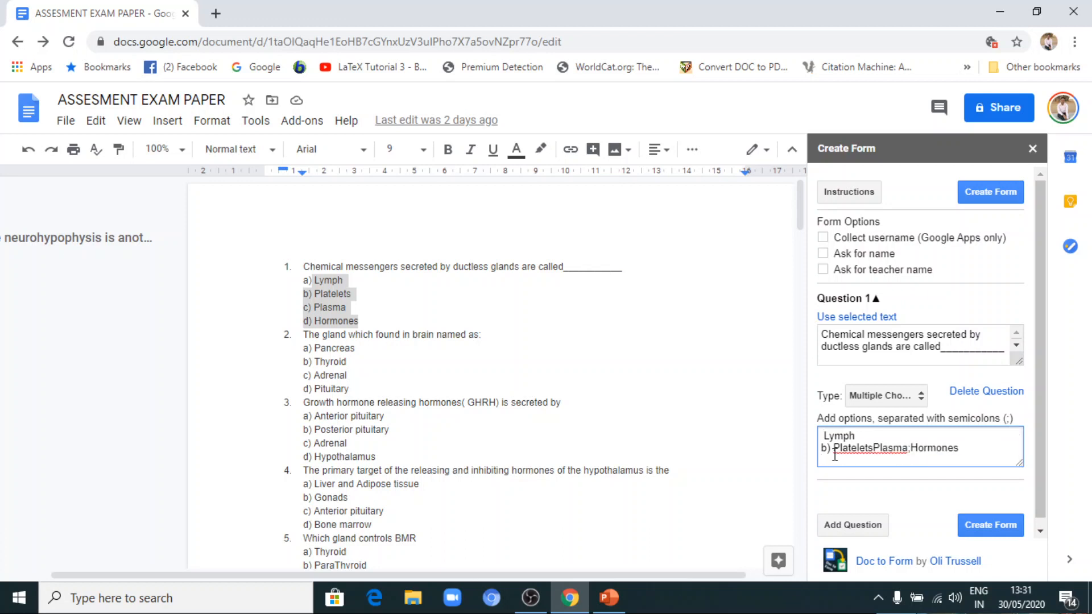
pyautogui.write(';')
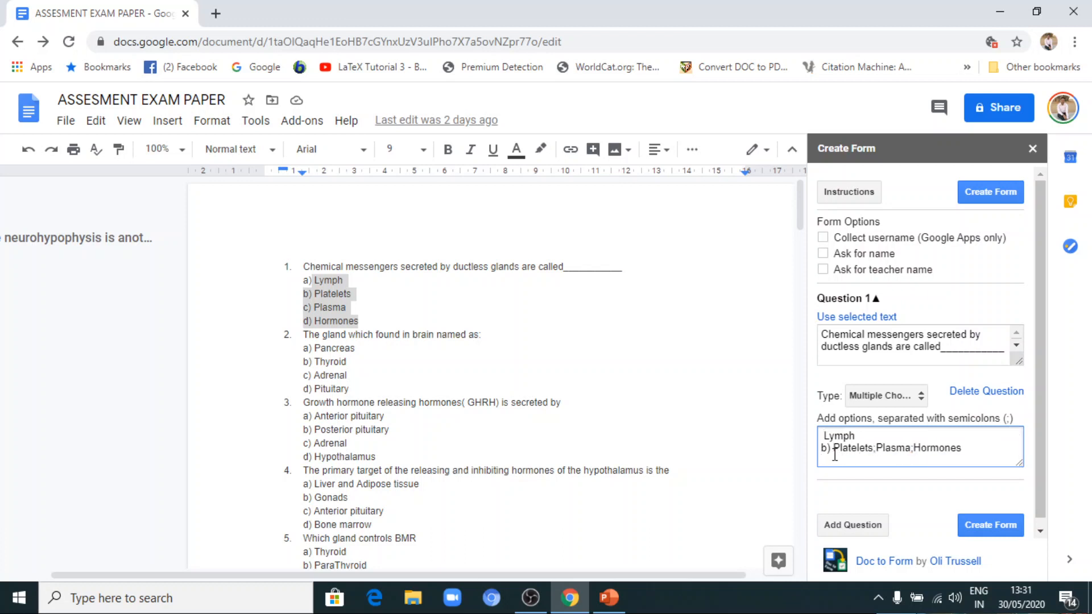
pyautogui.click(833, 449)
pyautogui.press('BackSpace')
pyautogui.press('BackSpace')
pyautogui.press('BackSpace')
pyautogui.press('BackSpace')
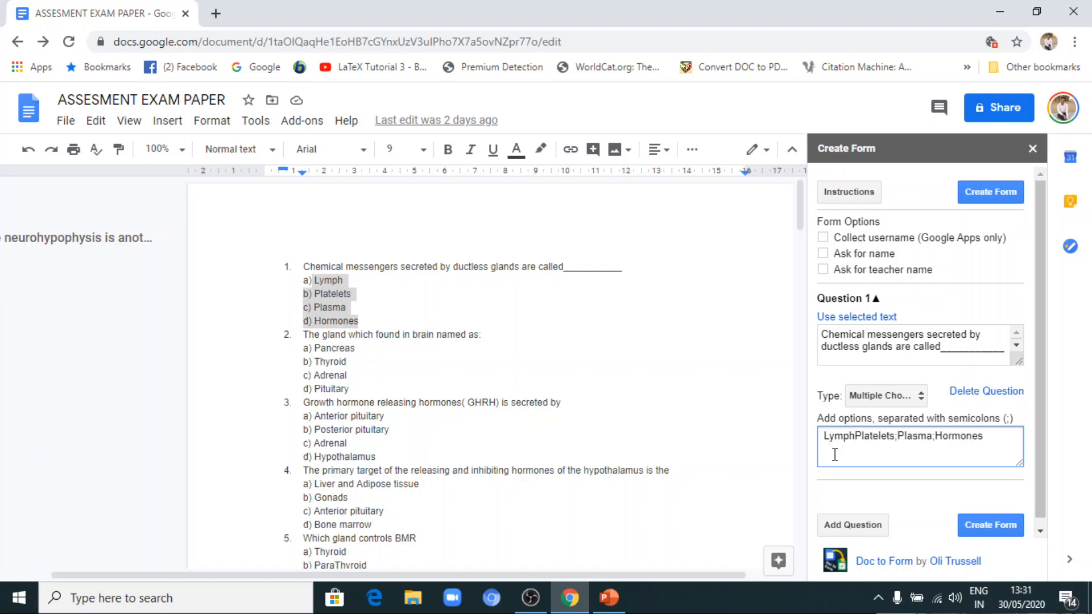
pyautogui.write(';')
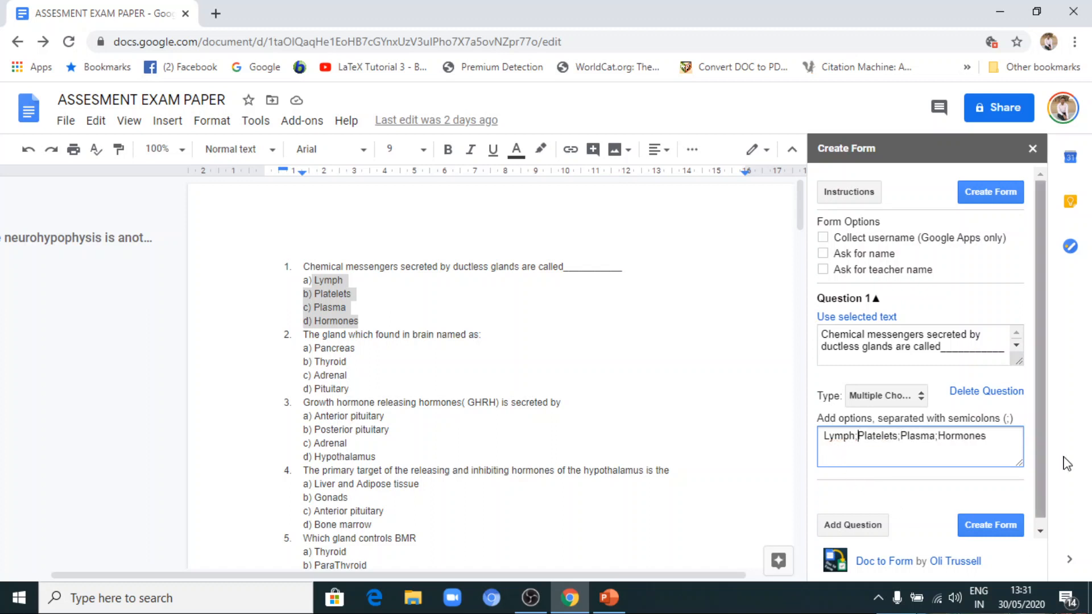
# Add a second question to the form and fill it with the document text "The gland which found in brain named as:".
pyautogui.scroll(-1, 1045, 423)
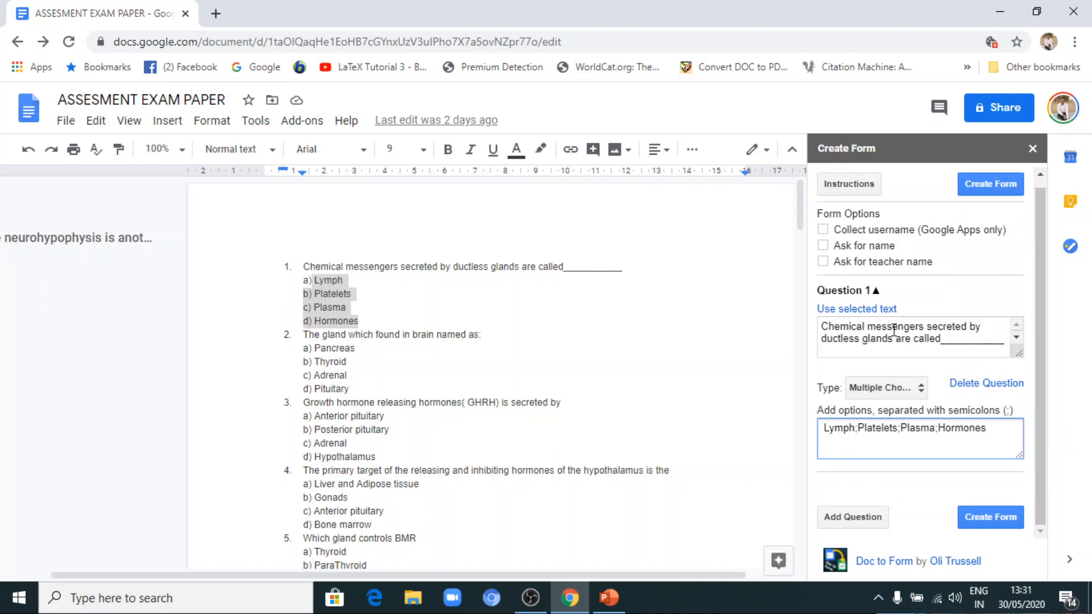
pyautogui.click(833, 518)
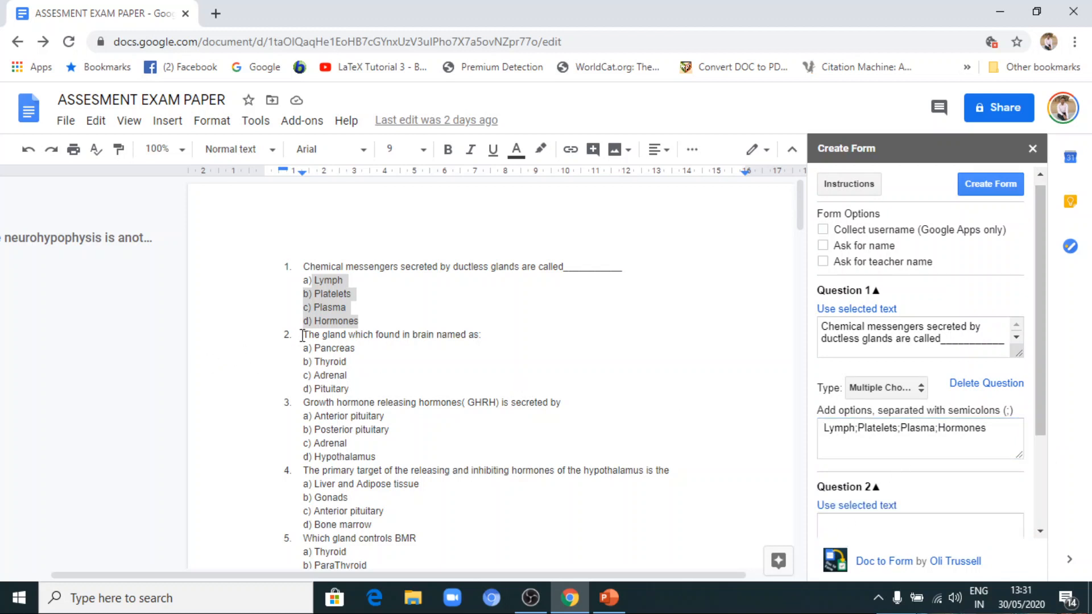
pyautogui.moveTo(303, 334); pyautogui.dragTo(490, 331)
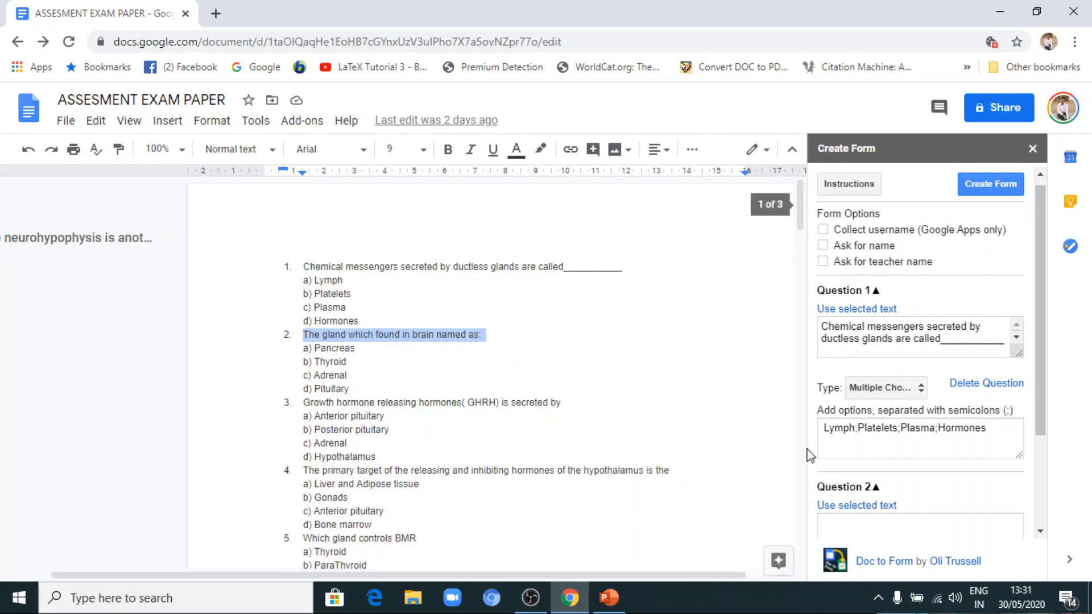
pyautogui.click(843, 508)
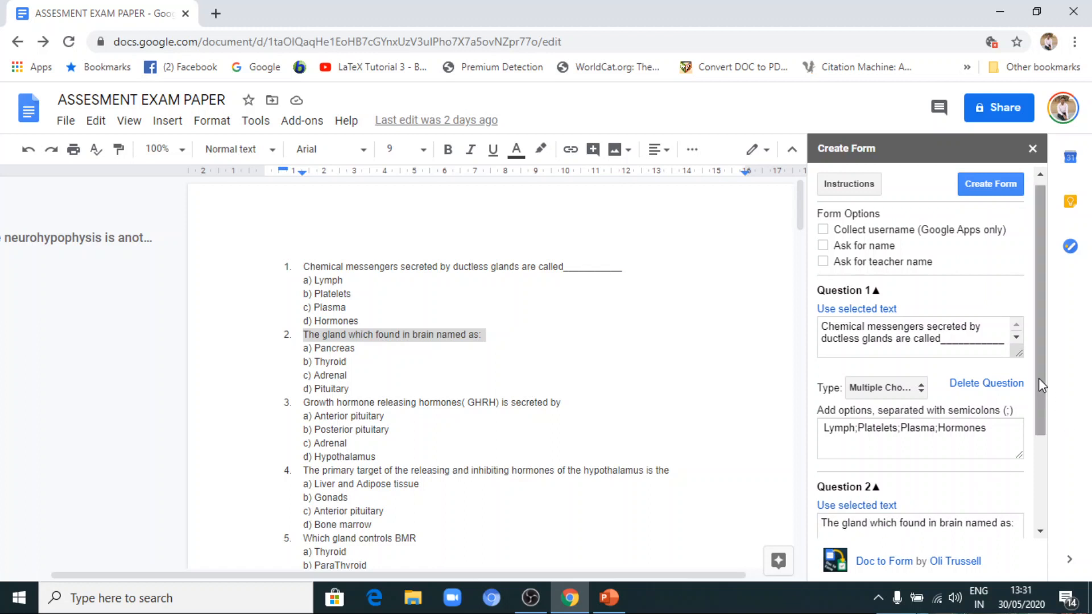
# Set the type of Question 2, about the gland found in the brain, to Multiple Choice.
pyautogui.scroll(-3, 1038, 377)
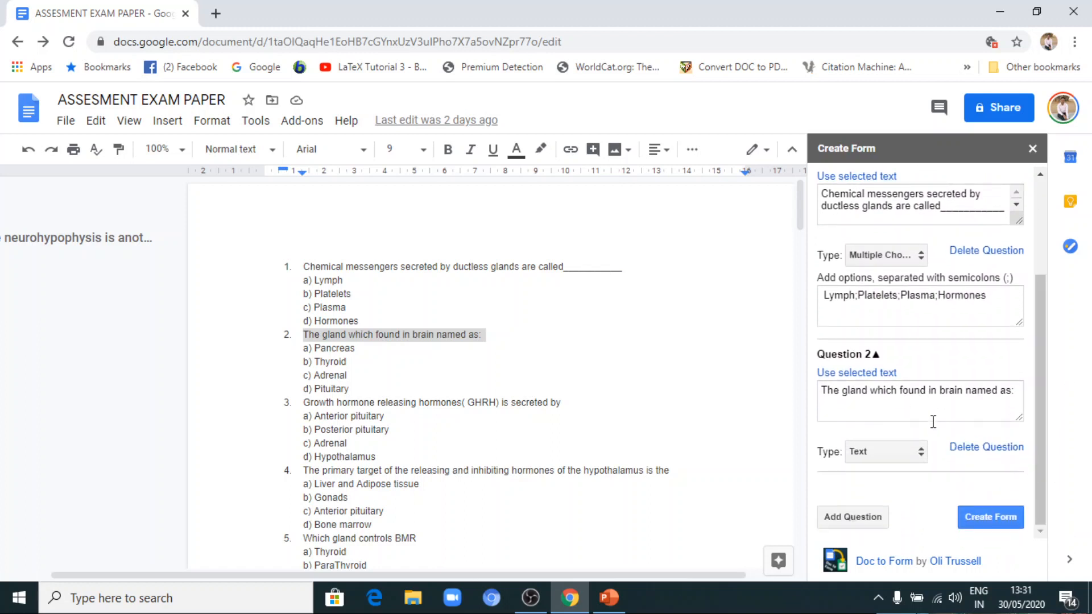
pyautogui.click(909, 453)
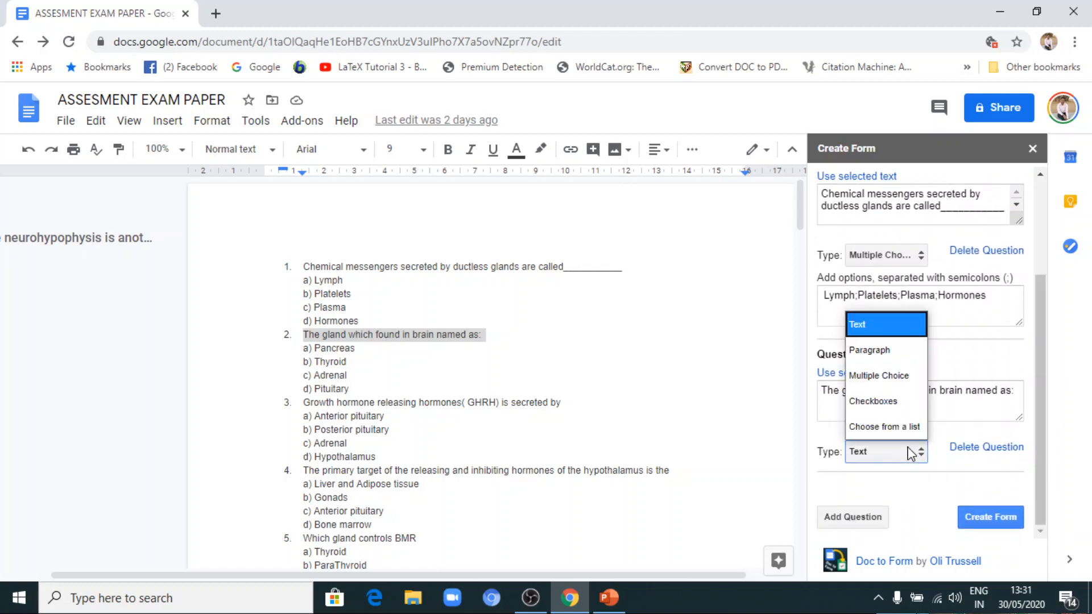
pyautogui.click(904, 369)
# Copy the four answers of the document's second question, Pancreas to Pituitary, into the options of Question 2.
pyautogui.moveTo(316, 348); pyautogui.dragTo(353, 386)
pyautogui.rightClick(330, 368)
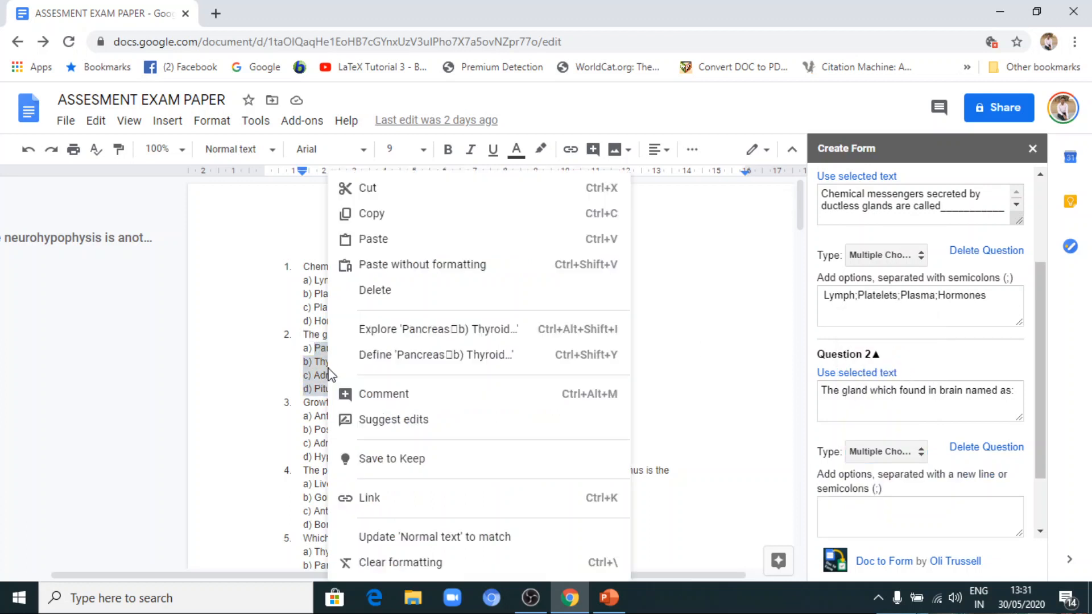
pyautogui.click(371, 213)
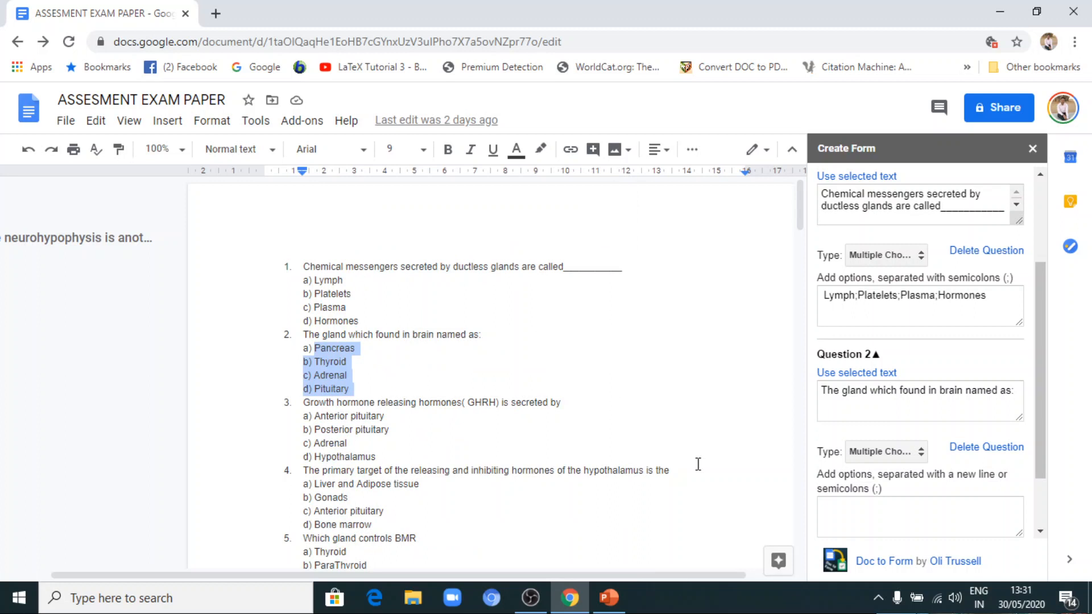
pyautogui.click(823, 505)
pyautogui.rightClick(826, 505)
pyautogui.click(865, 376)
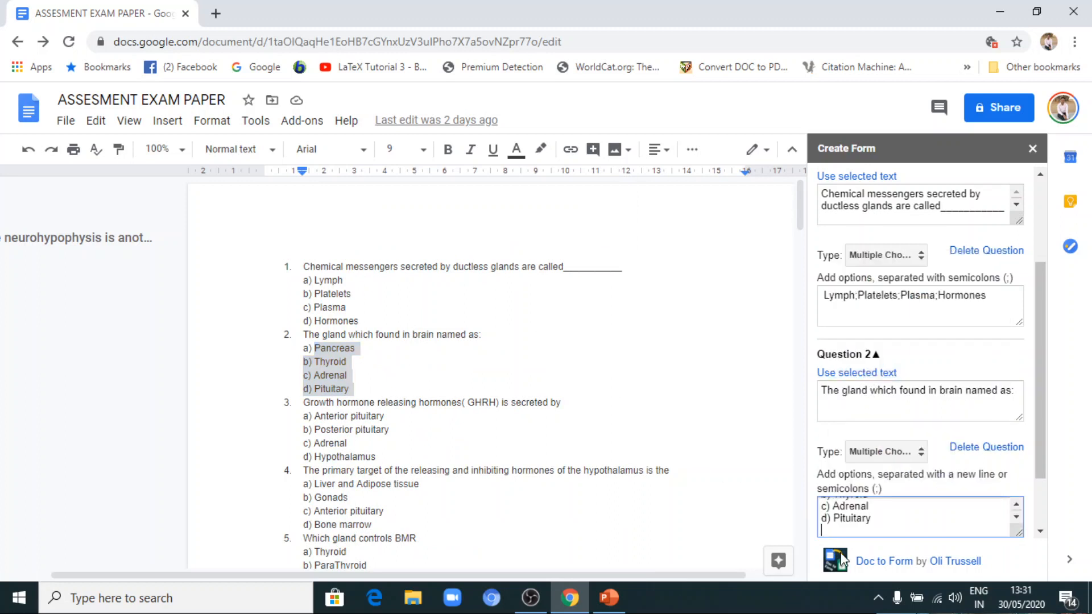
# Replace the line breaks and letter labels between Question 2's options with semicolons, giving Pancreas;Thyroid;Adrenal;Pituitary.
pyautogui.click(834, 520)
pyautogui.press('BackSpace')
pyautogui.press('BackSpace')
pyautogui.press('BackSpace')
pyautogui.press('BackSpace')
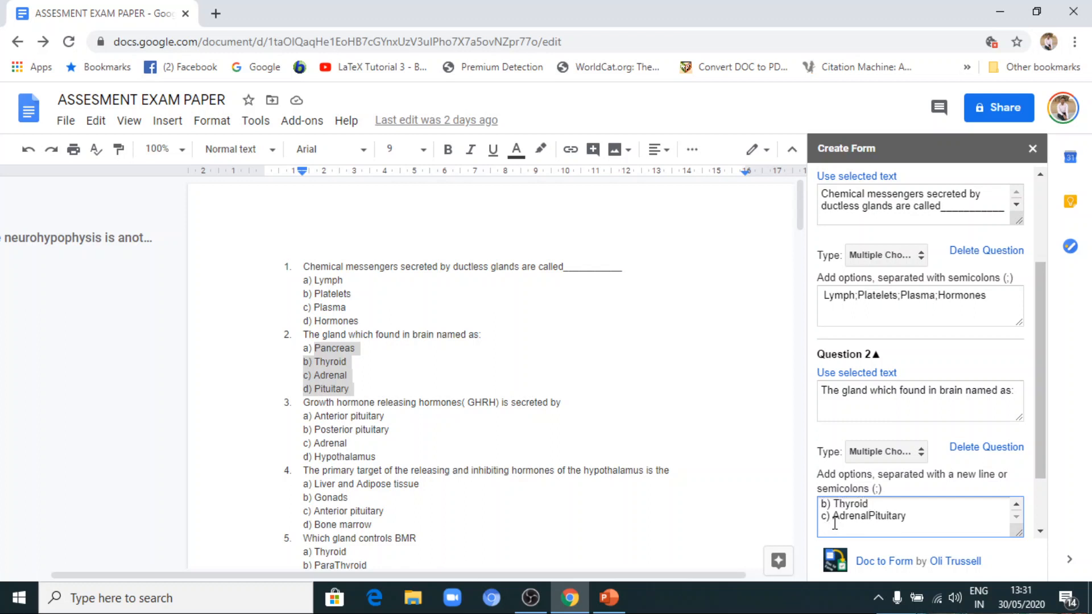
pyautogui.write(';')
pyautogui.press('BackSpace')
pyautogui.press('BackSpace')
pyautogui.press('BackSpace')
pyautogui.press('BackSpace')
pyautogui.write(';Adrenal;Pituitary')
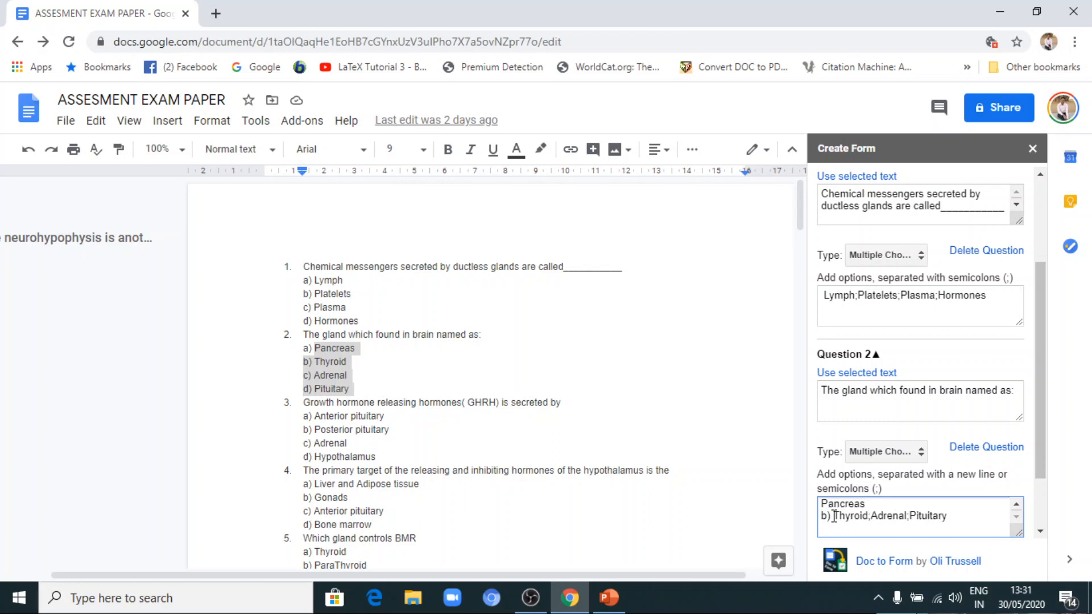
pyautogui.press('BackSpace')
pyautogui.press('BackSpace')
pyautogui.press('BackSpace')
pyautogui.press('BackSpace')
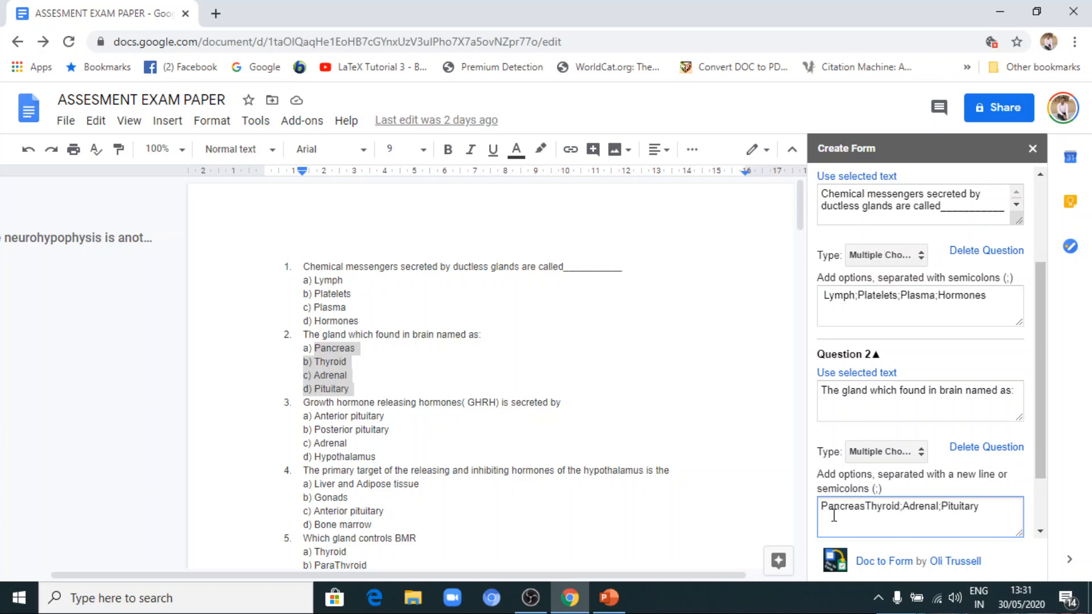
pyautogui.write(';')
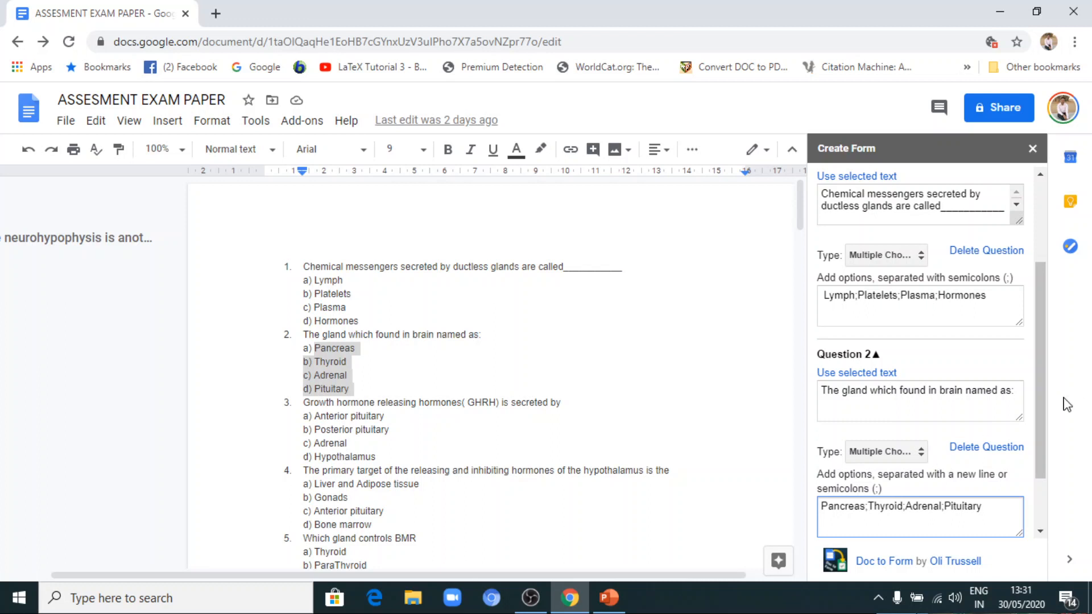
# Create the form from the two prepared questions and open it for viewing.
pyautogui.scroll(-2, 1048, 407)
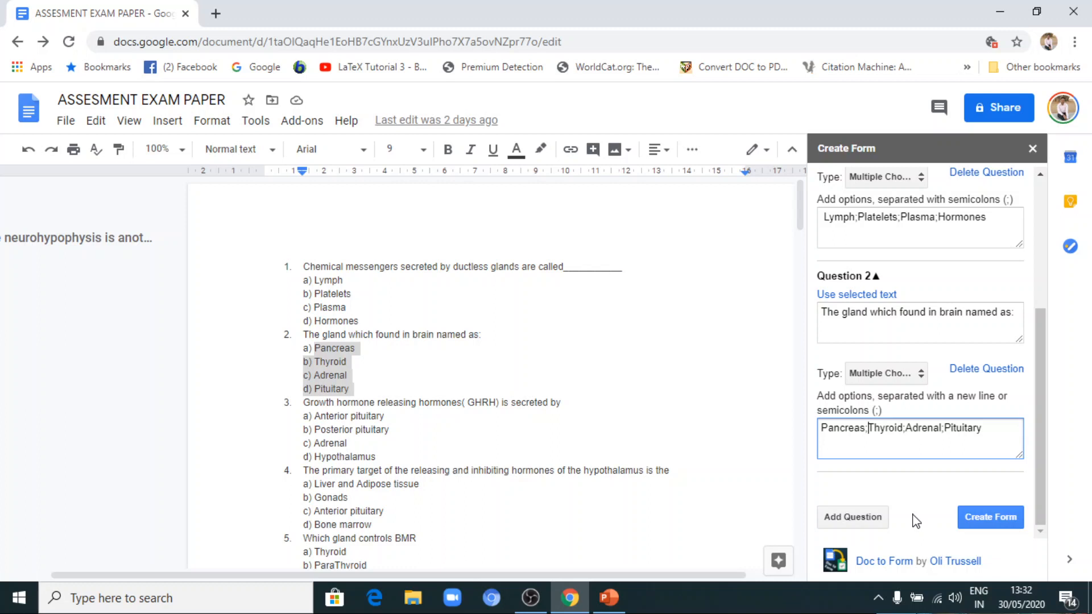
pyautogui.click(991, 515)
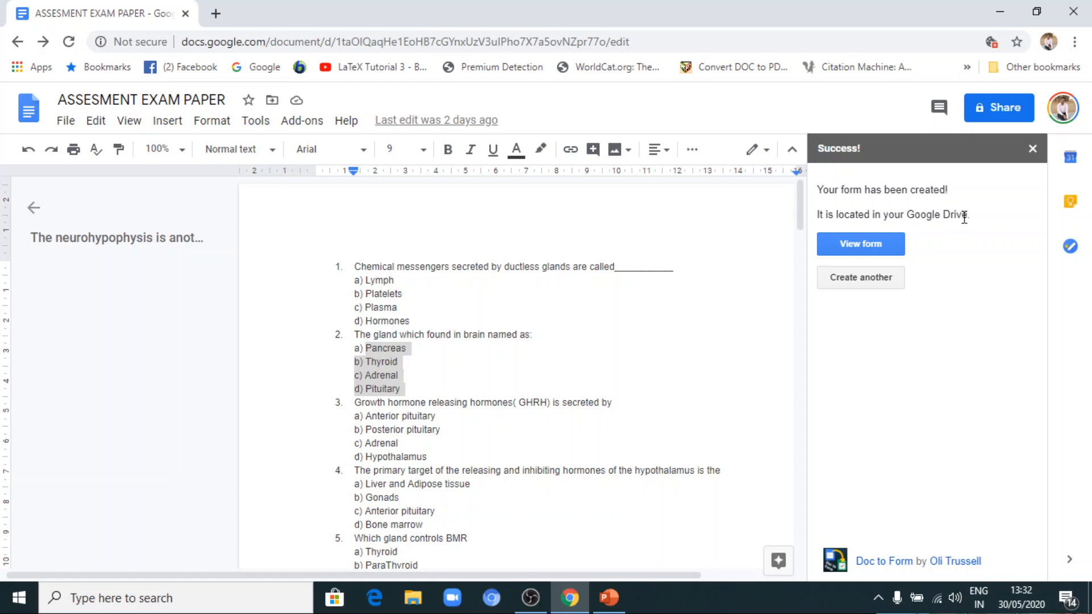
pyautogui.click(874, 243)
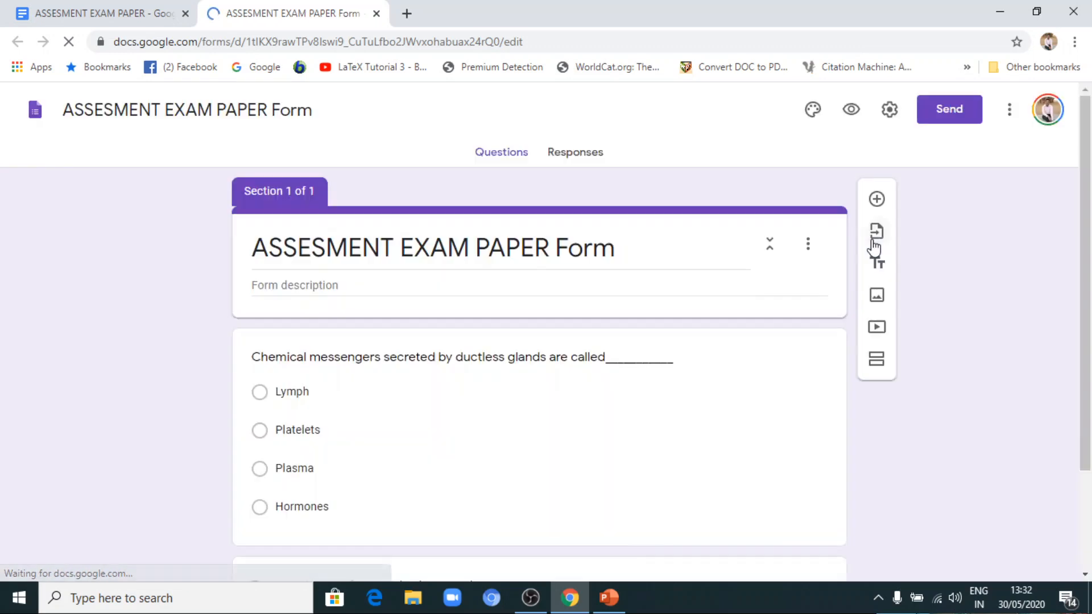
# Examine the two questions and their answer options in the generated form.
pyautogui.scroll(-4, 359, 284)
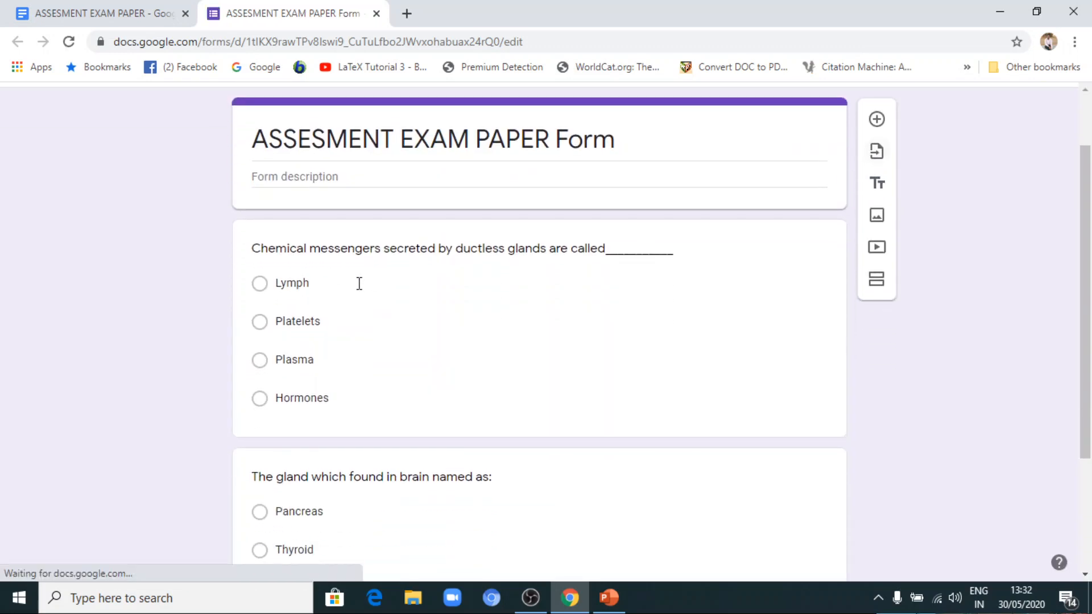
pyautogui.scroll(2, 340, 323)
pyautogui.scroll(-3, 339, 322)
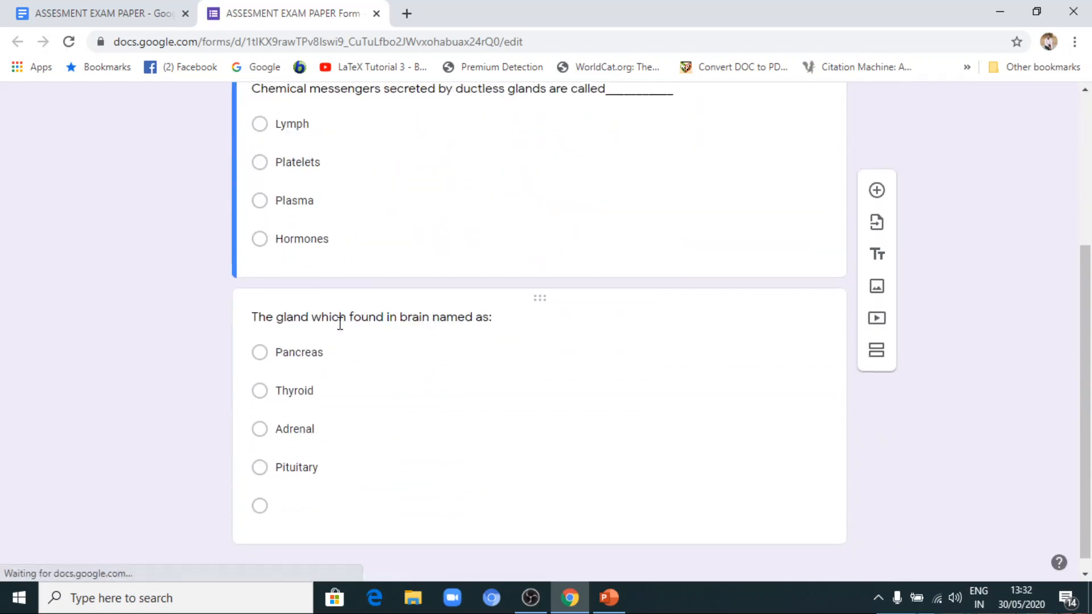
pyautogui.scroll(3, 356, 300)
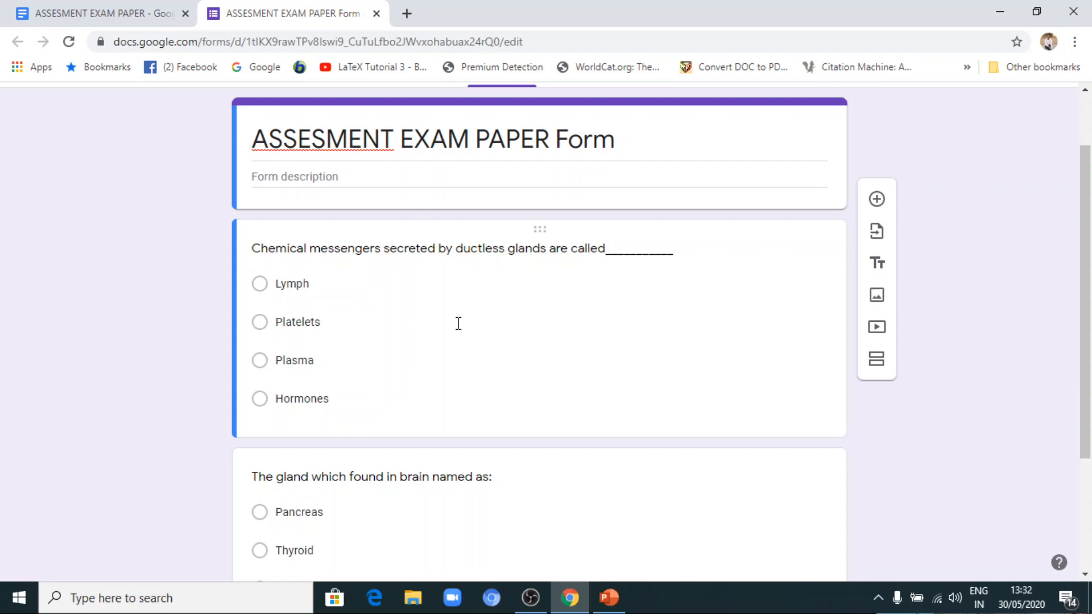
pyautogui.scroll(-2, 456, 322)
pyautogui.scroll(3, 412, 316)
pyautogui.scroll(1, 410, 323)
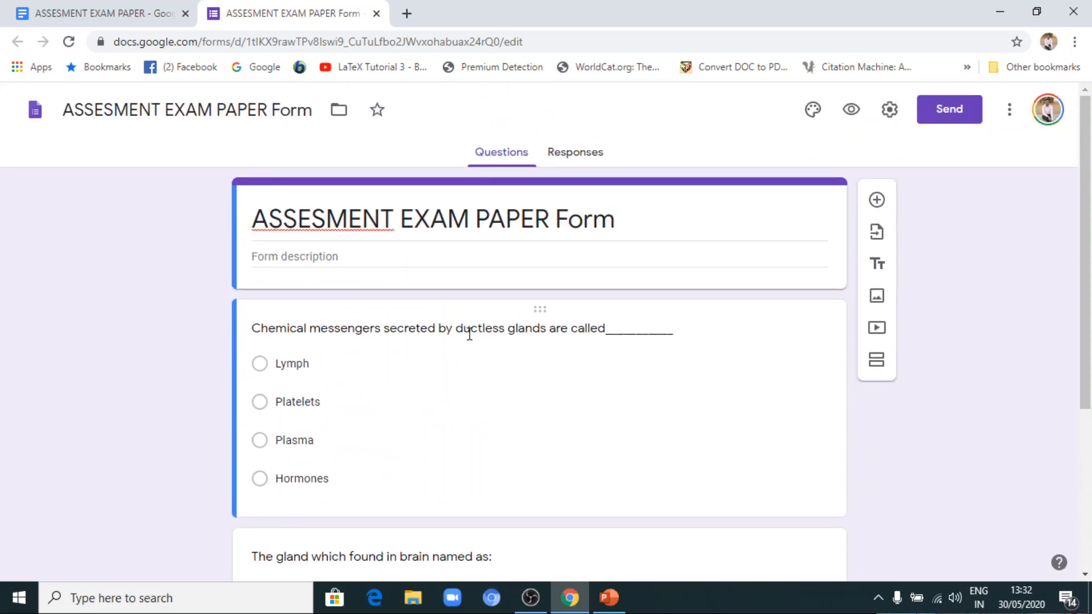
pyautogui.scroll(-3, 498, 327)
pyautogui.scroll(3, 479, 319)
pyautogui.scroll(-4, 565, 232)
pyautogui.scroll(4, 568, 238)
pyautogui.scroll(-2, 555, 346)
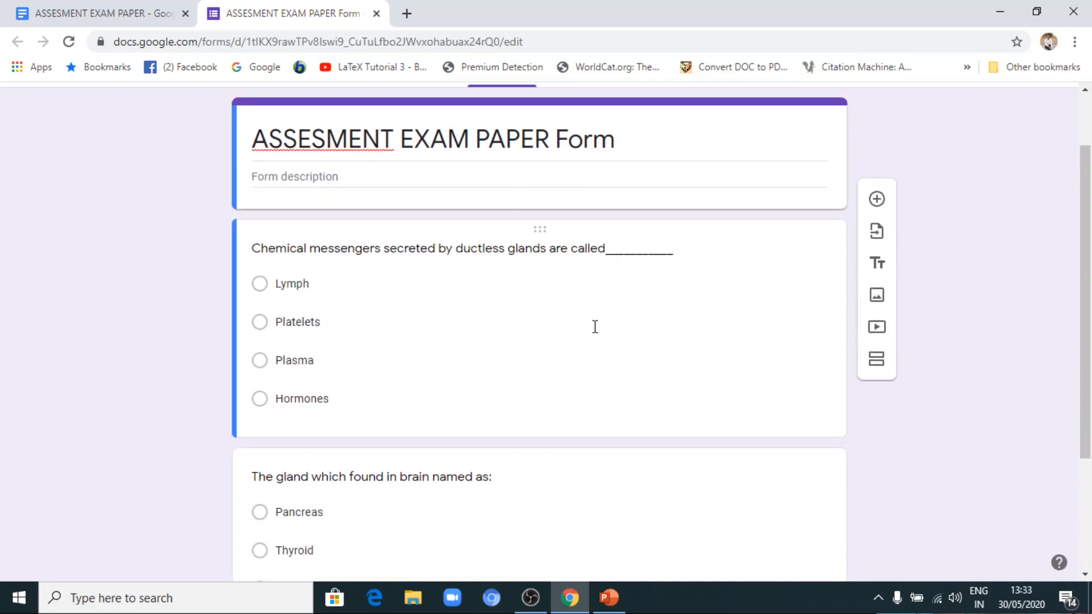
pyautogui.scroll(-2, 619, 316)
pyautogui.scroll(4, 618, 312)
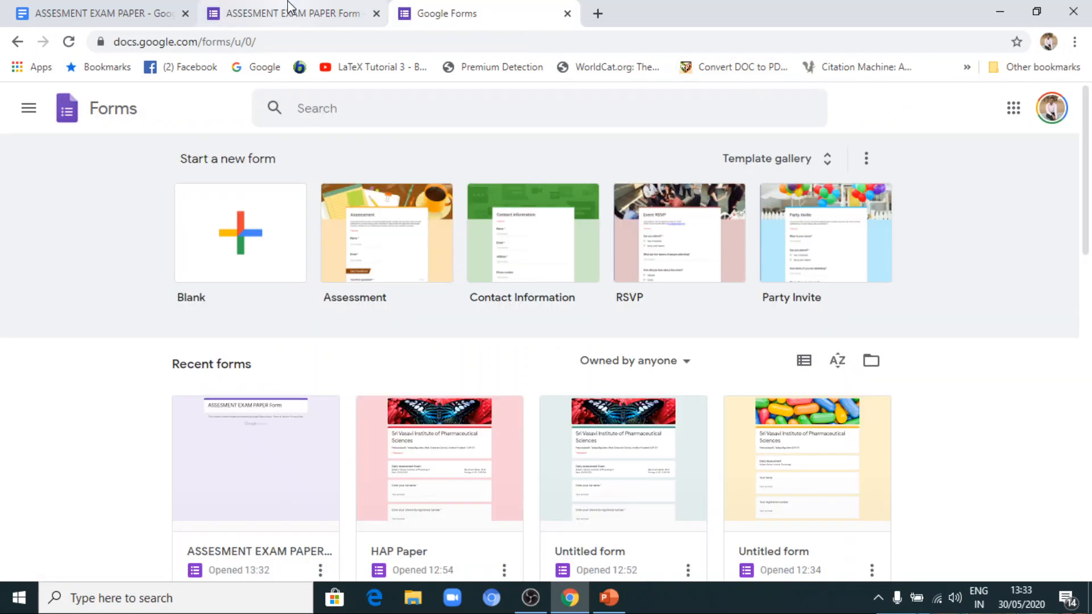
# Return from the Google Forms home page to the generated form and check both questions again.
pyautogui.click(291, 6)
pyautogui.scroll(-2, 394, 324)
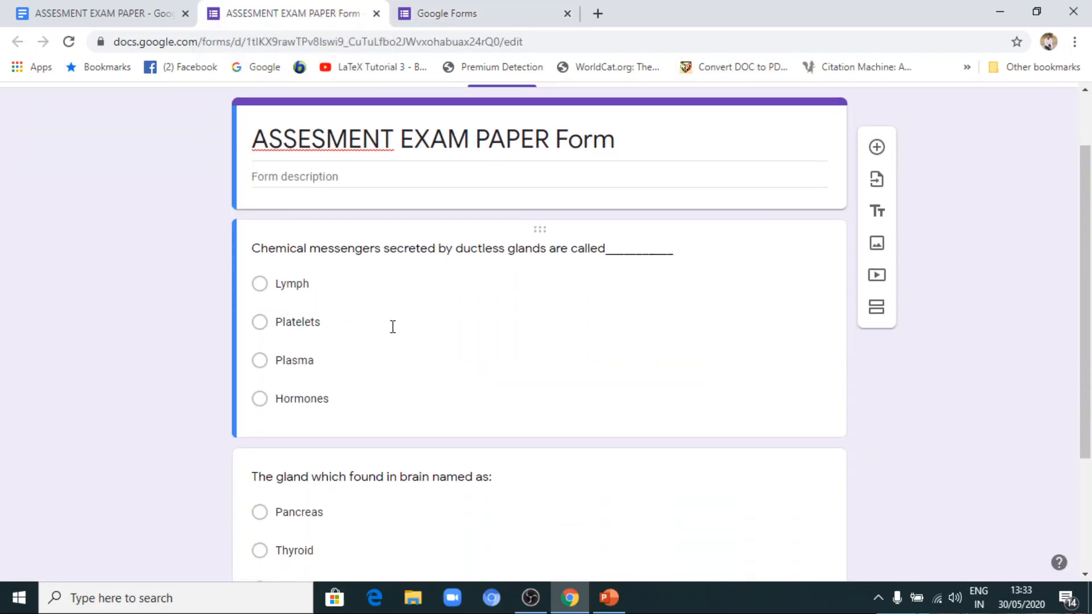
pyautogui.scroll(-3, 393, 348)
pyautogui.scroll(3, 389, 344)
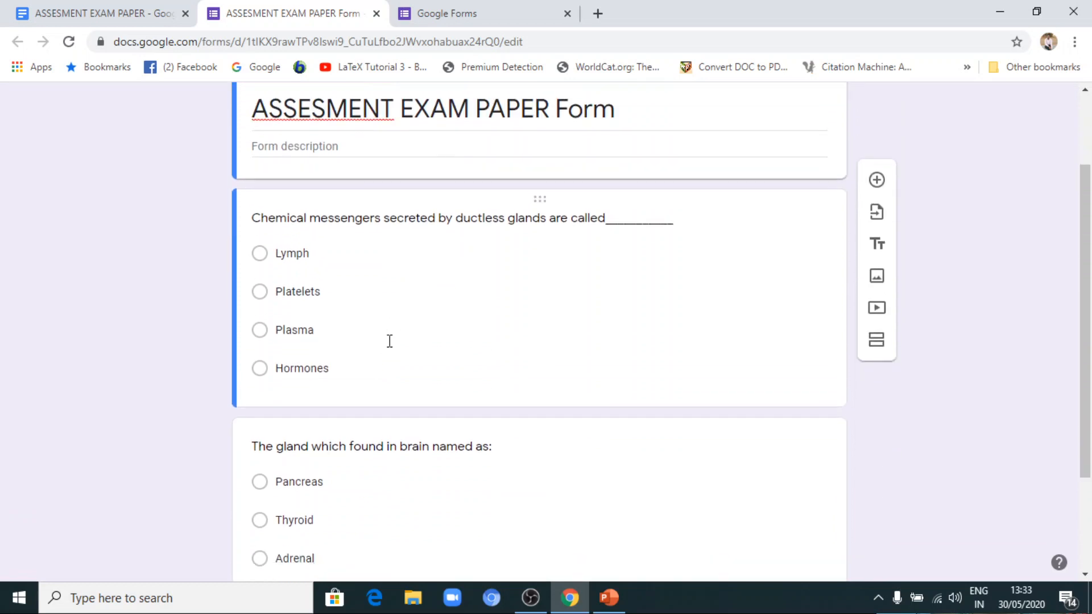
pyautogui.scroll(-1, 410, 322)
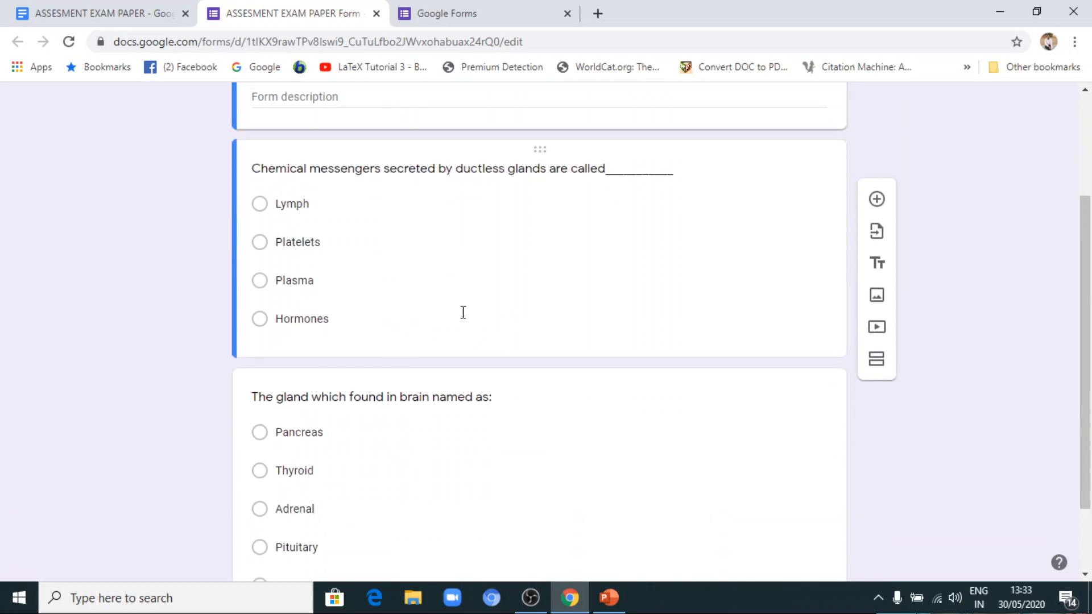
pyautogui.scroll(3, 463, 312)
pyautogui.scroll(-4, 434, 404)
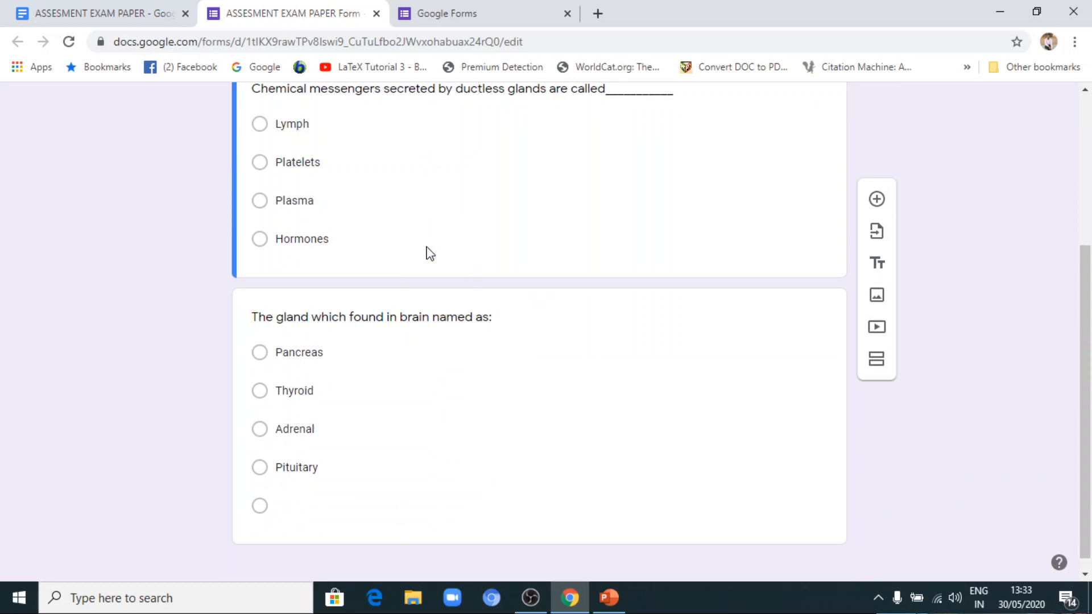
pyautogui.scroll(3, 312, 147)
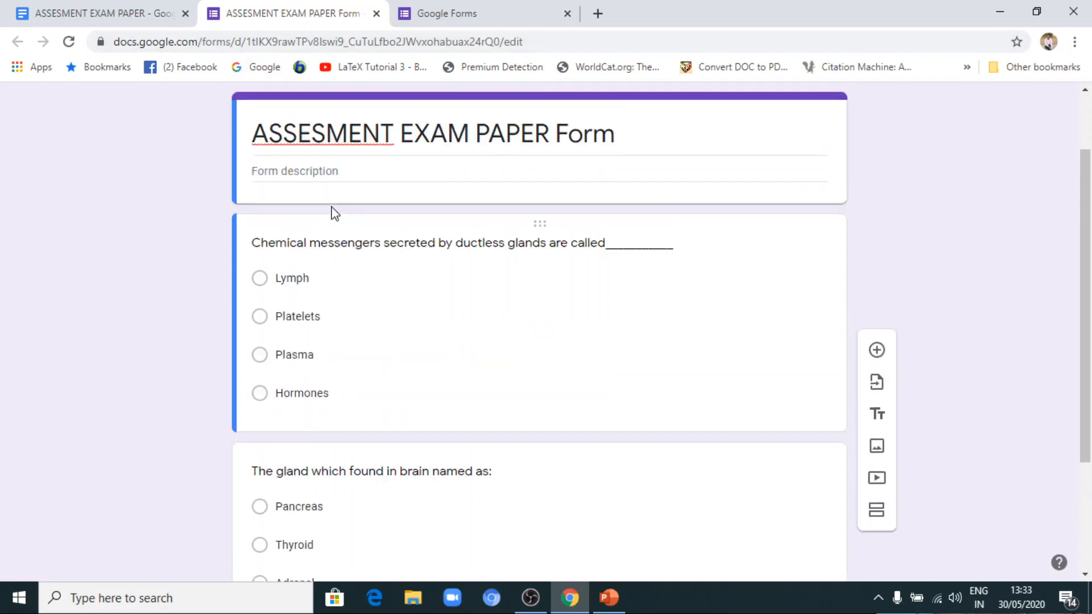
# Open ASSESMENT EXAM PAPER Form from the recent forms on the Google Forms home page.
pyautogui.click(438, 6)
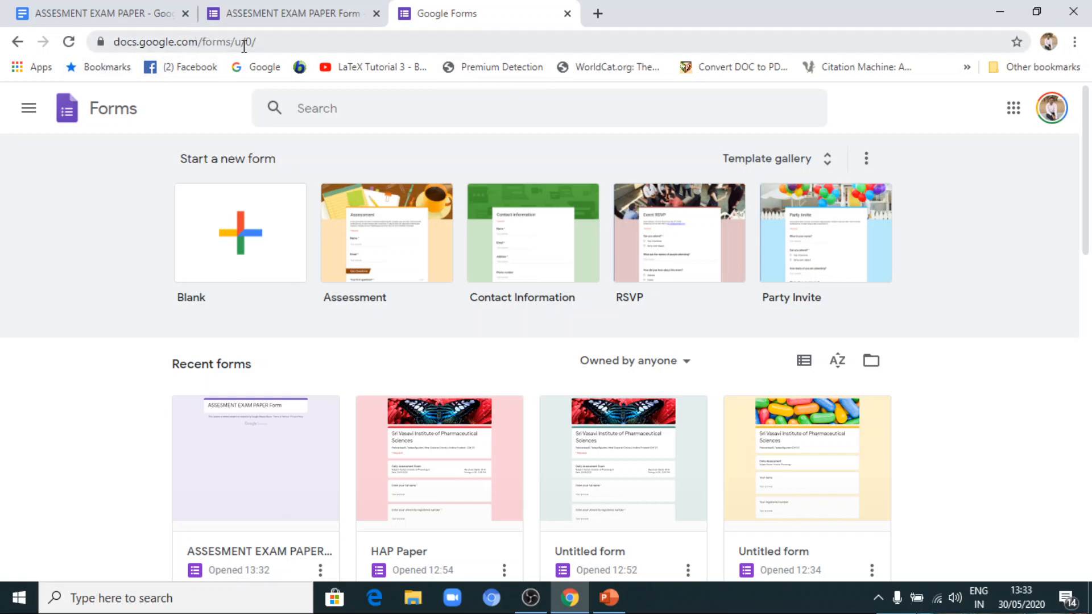
pyautogui.scroll(-1, 399, 168)
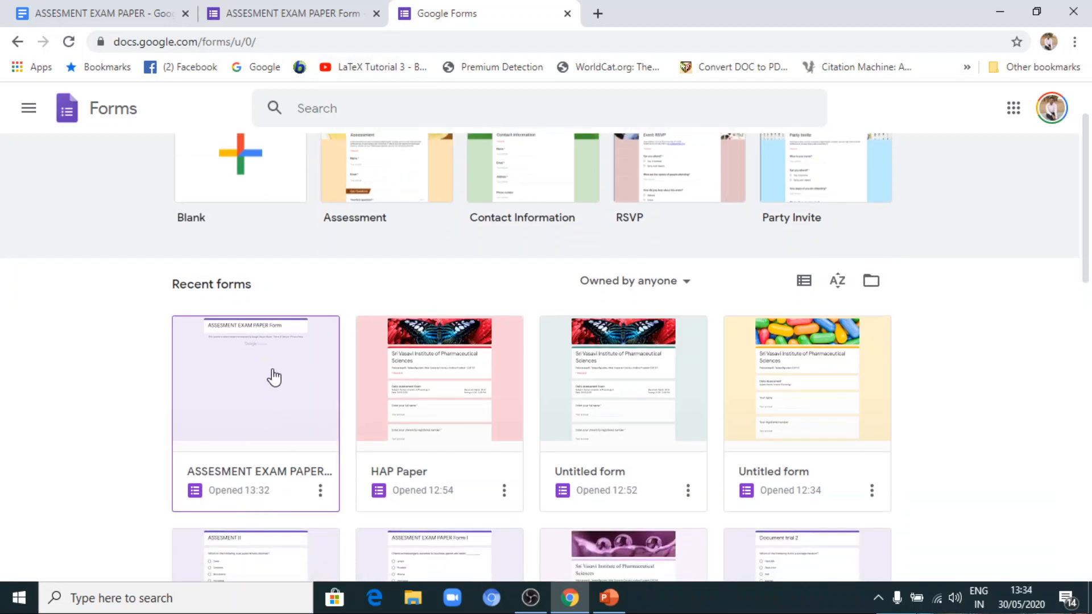
pyautogui.click(274, 378)
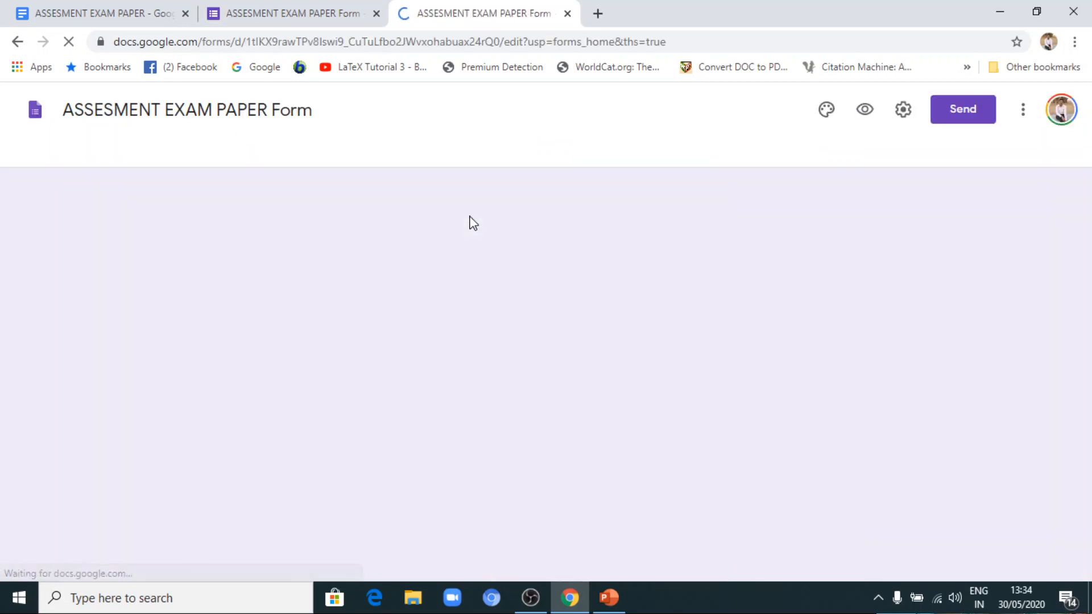
# Examine the title, questions and answer options of the form opened from the recent forms.
pyautogui.scroll(-4, 469, 222)
pyautogui.scroll(3, 469, 225)
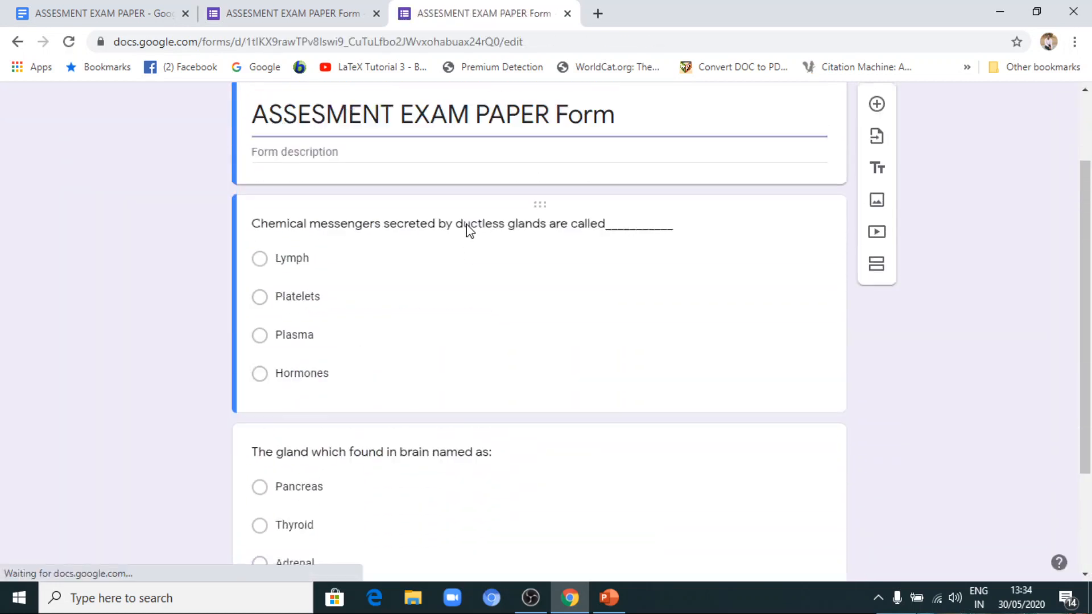
pyautogui.scroll(-4, 468, 226)
pyautogui.scroll(4, 468, 229)
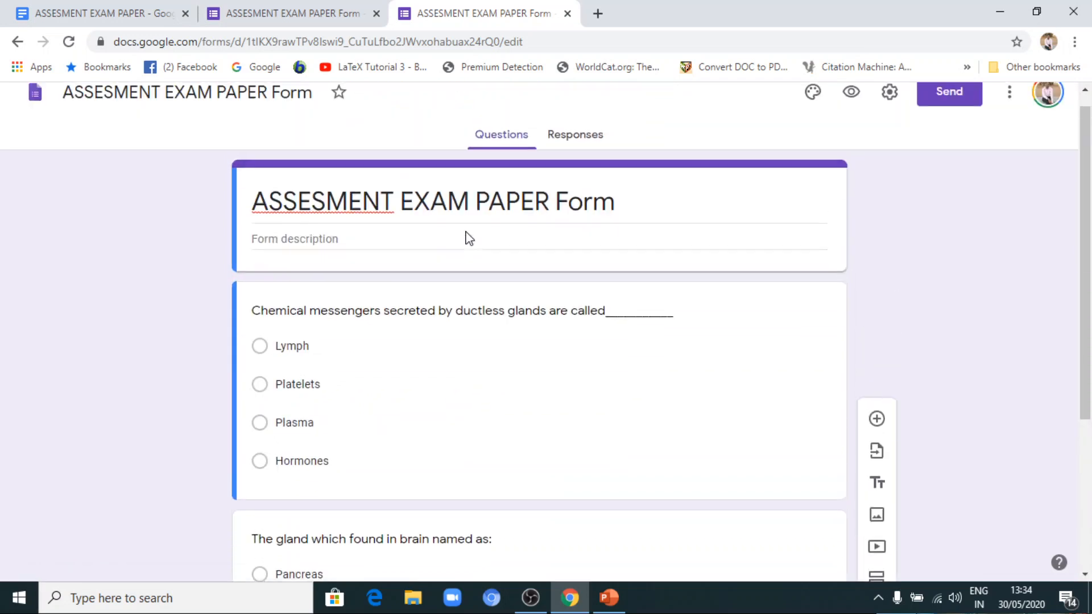
pyautogui.scroll(-1, 468, 239)
pyautogui.scroll(-4, 467, 241)
pyautogui.scroll(3, 432, 246)
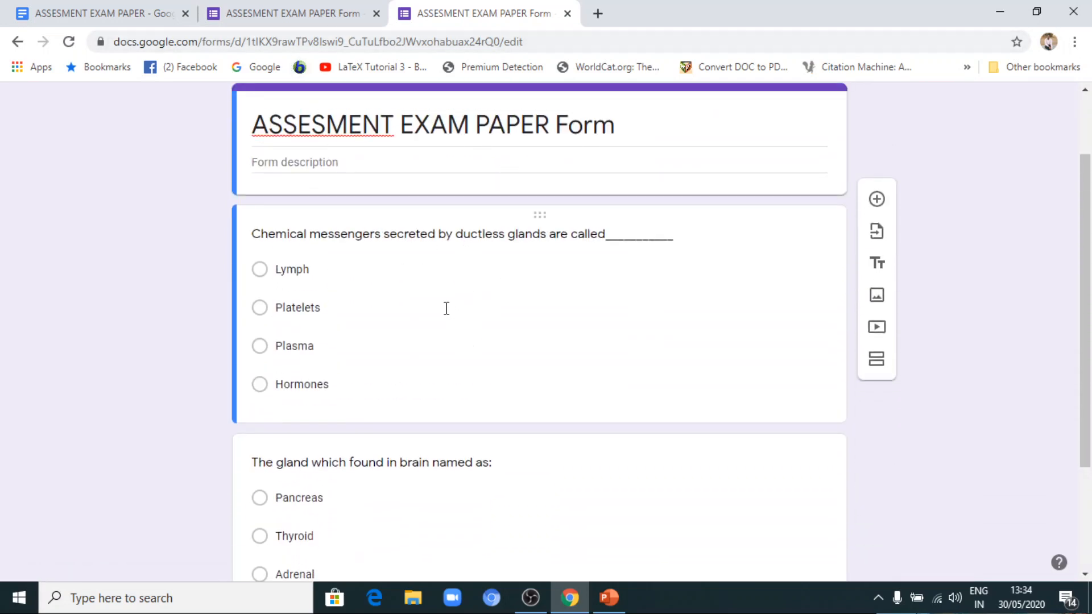
pyautogui.scroll(2, 478, 266)
# Go from the originally opened form to the Google Forms home page by shortening its address, and start a blank form.
pyautogui.click(339, 10)
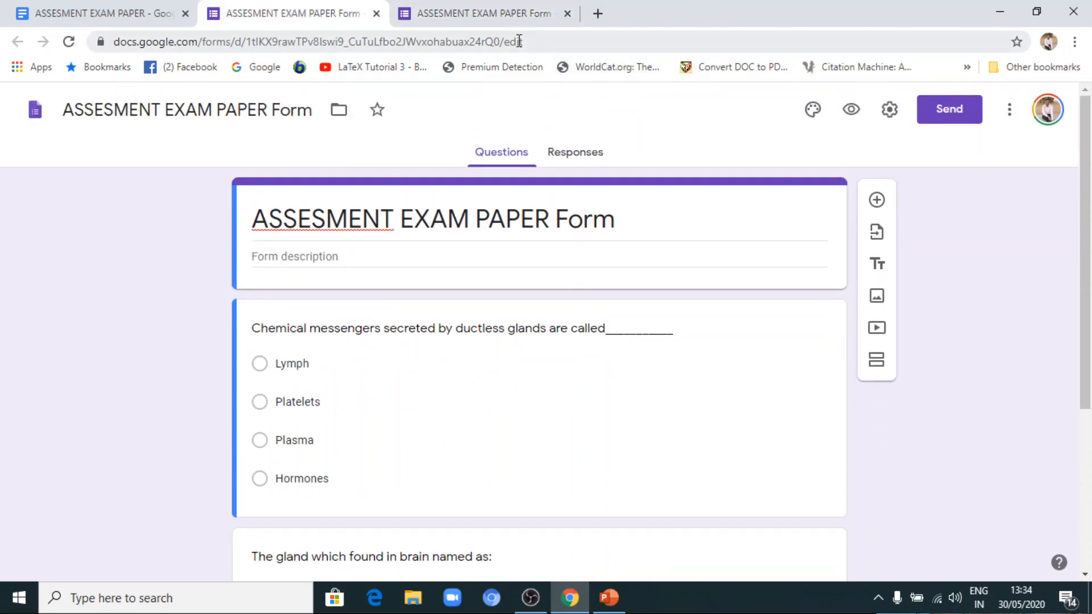
pyautogui.moveTo(539, 42); pyautogui.dragTo(232, 67)
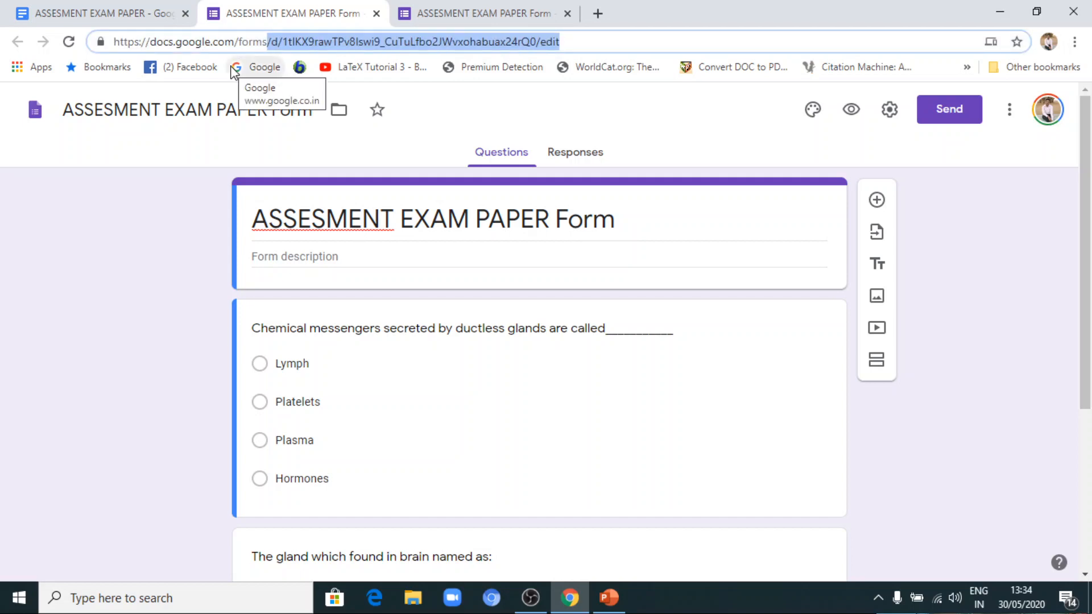
pyautogui.press('BackSpace')
pyautogui.press('Return')
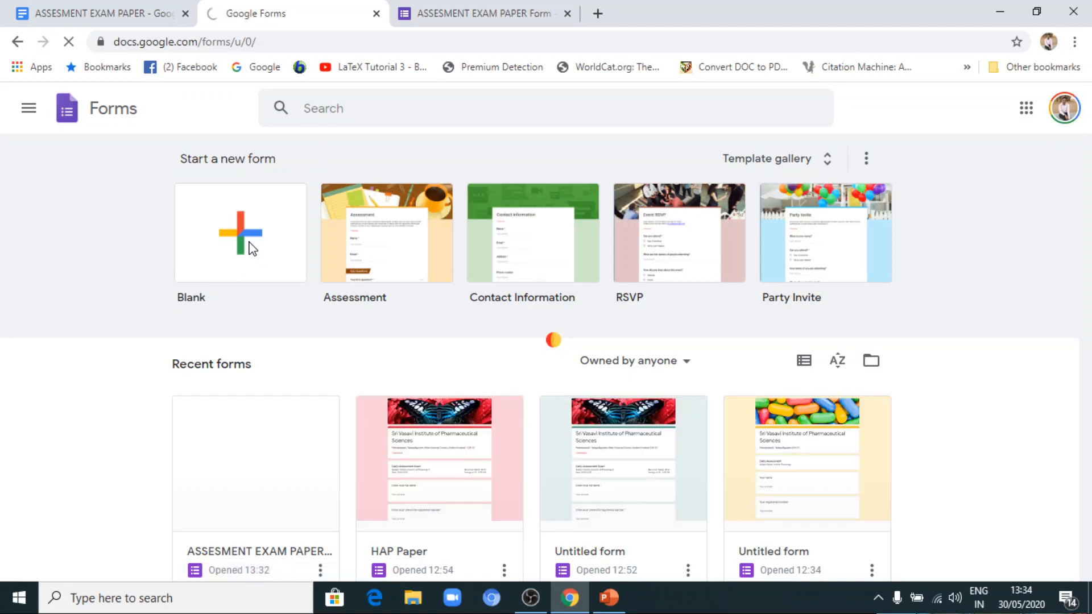
pyautogui.click(251, 248)
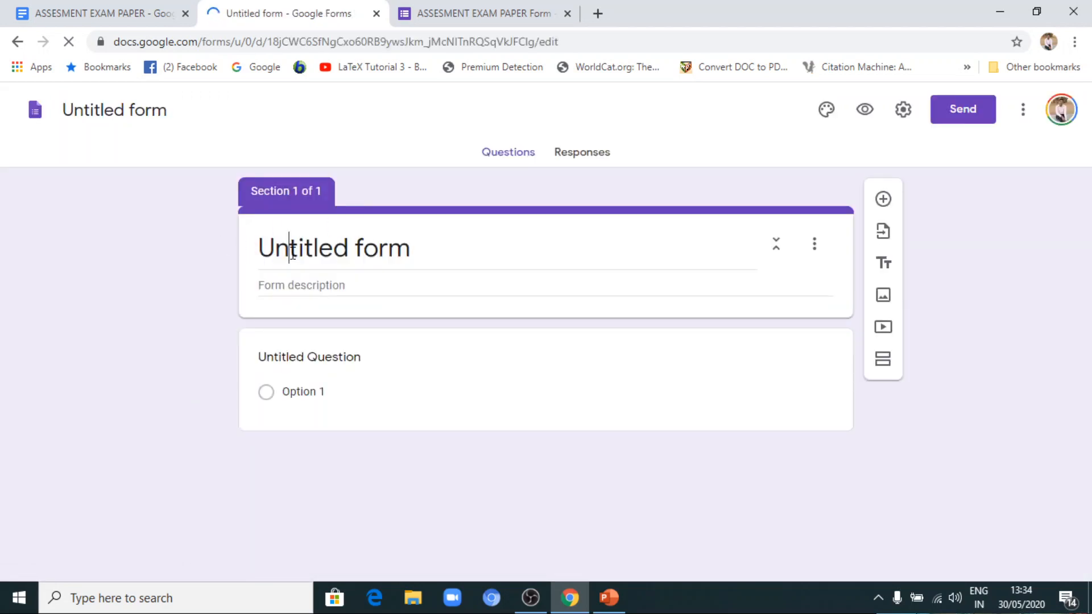
# Title the new blank form "Dummy examination".
pyautogui.moveTo(419, 232); pyautogui.dragTo(239, 267)
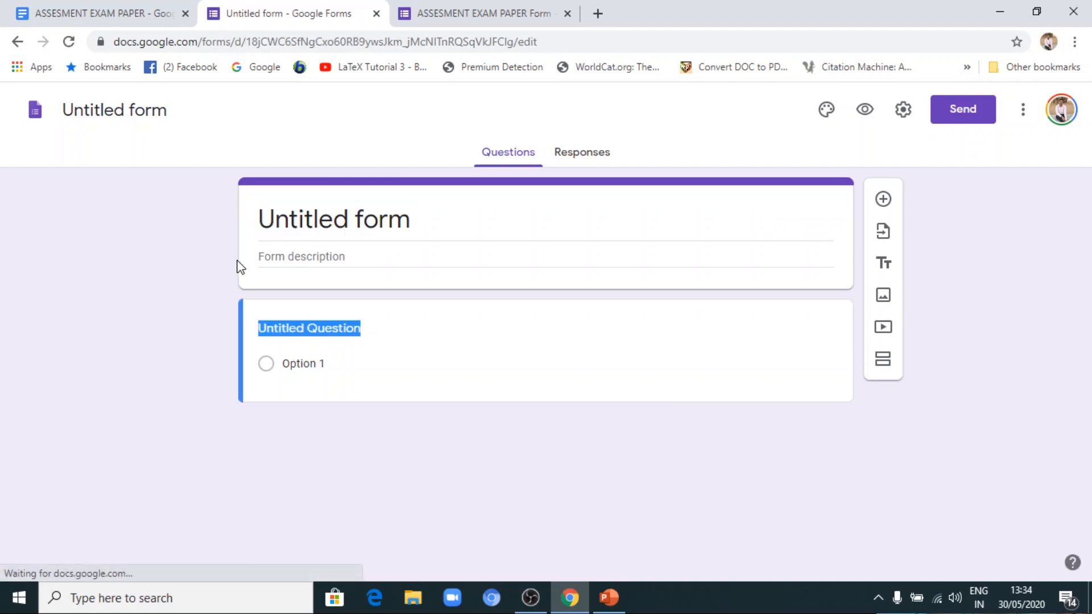
pyautogui.write('T')
pyautogui.press('BackSpace')
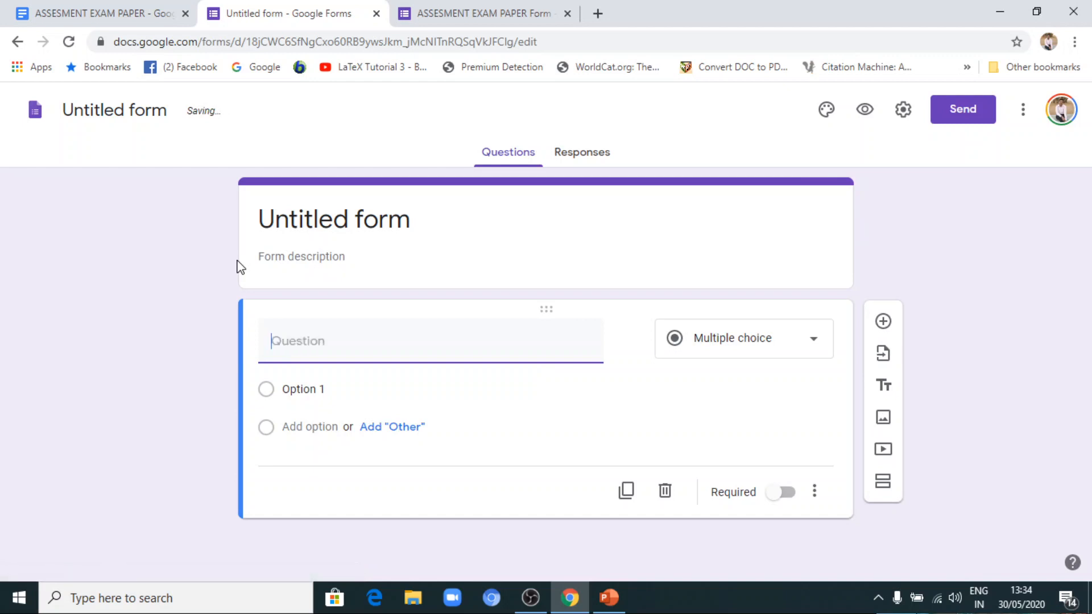
pyautogui.click(306, 227)
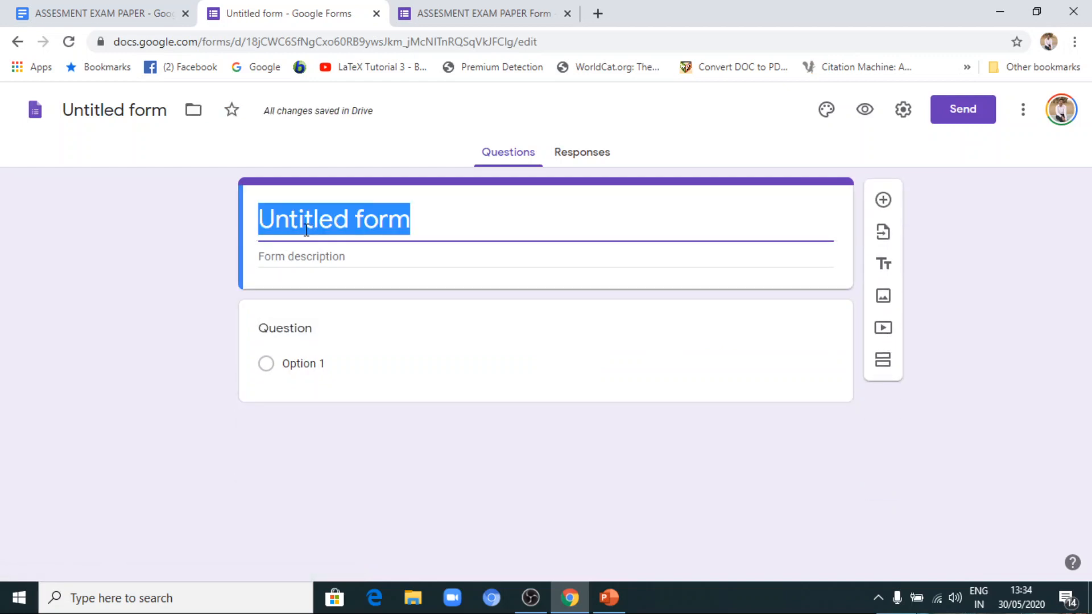
pyautogui.write('a')
pyautogui.press('BackSpace')
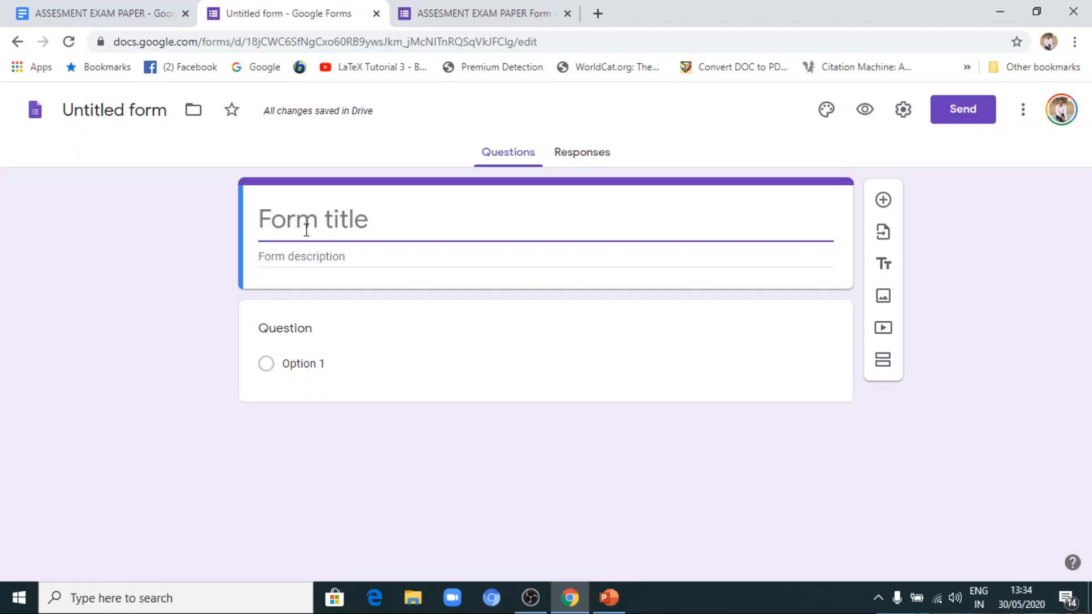
pyautogui.write('Tri')
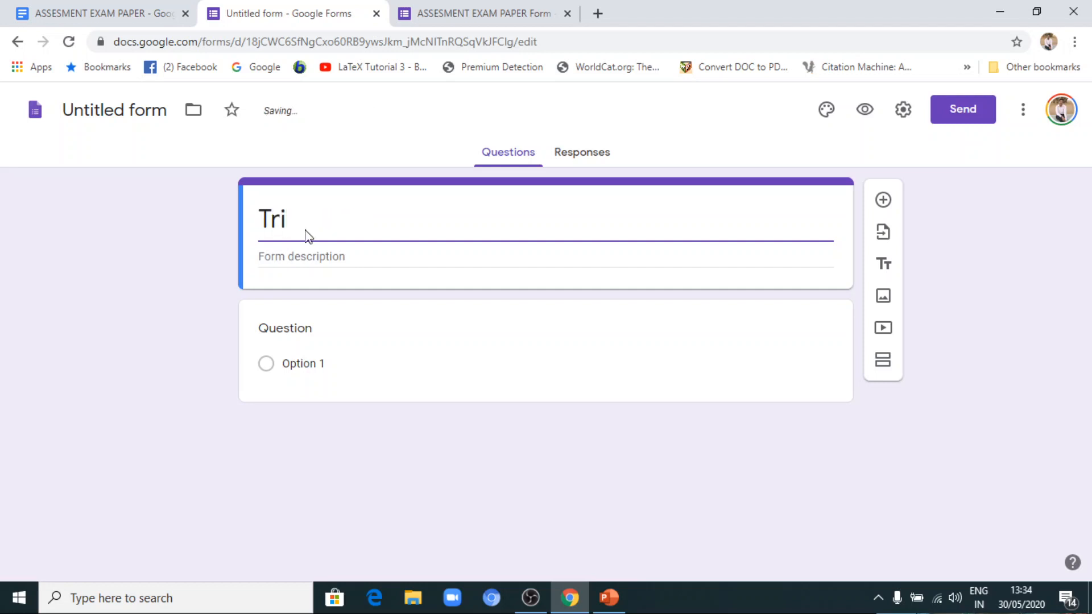
pyautogui.press('BackSpace')
pyautogui.press('BackSpace')
pyautogui.press('BackSpace')
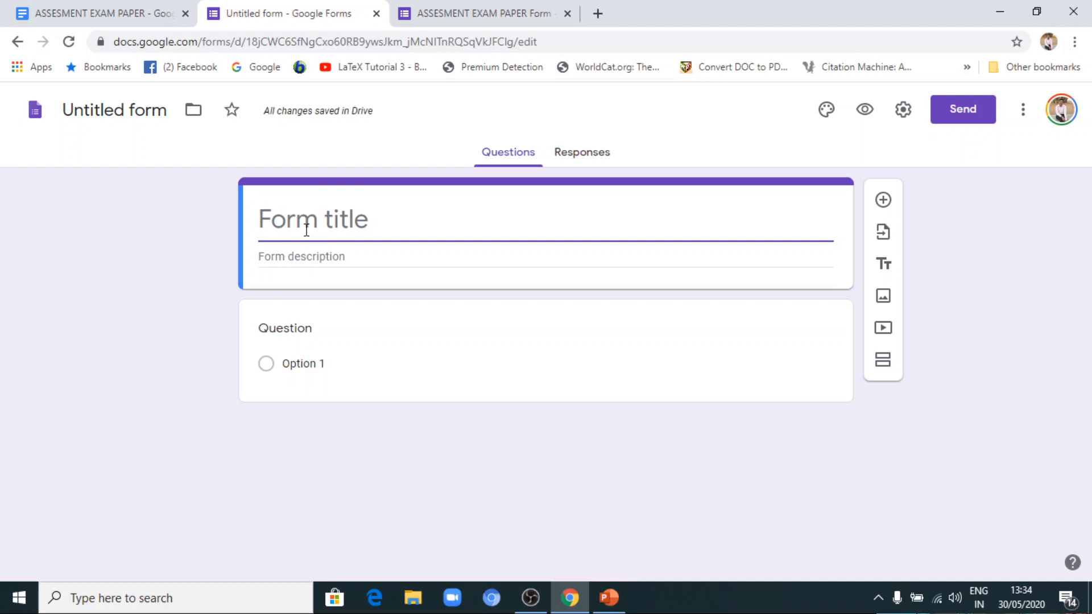
pyautogui.write('D')
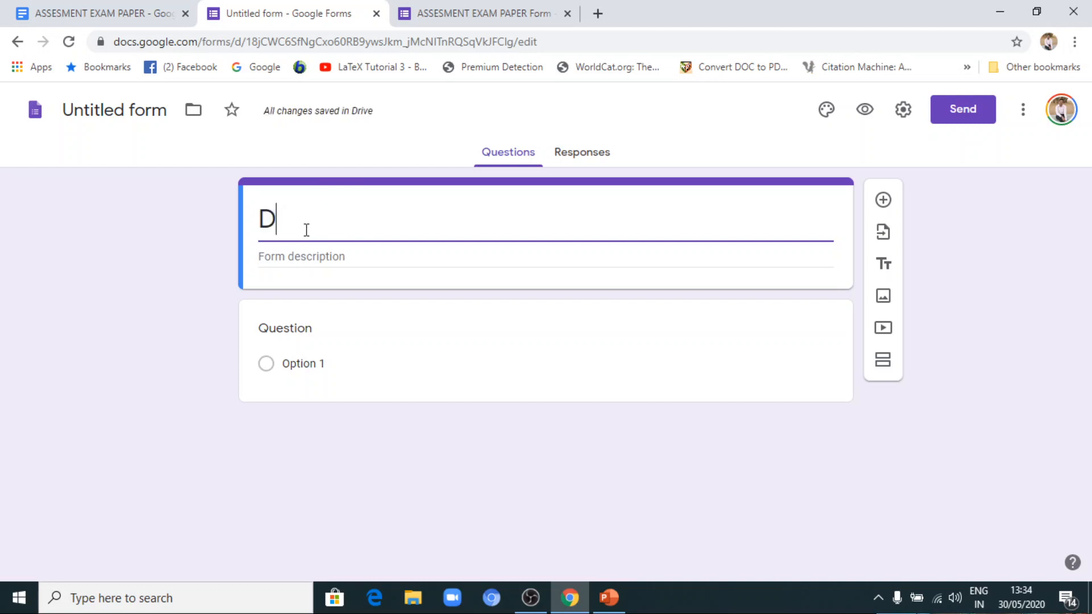
pyautogui.write('ummy e')
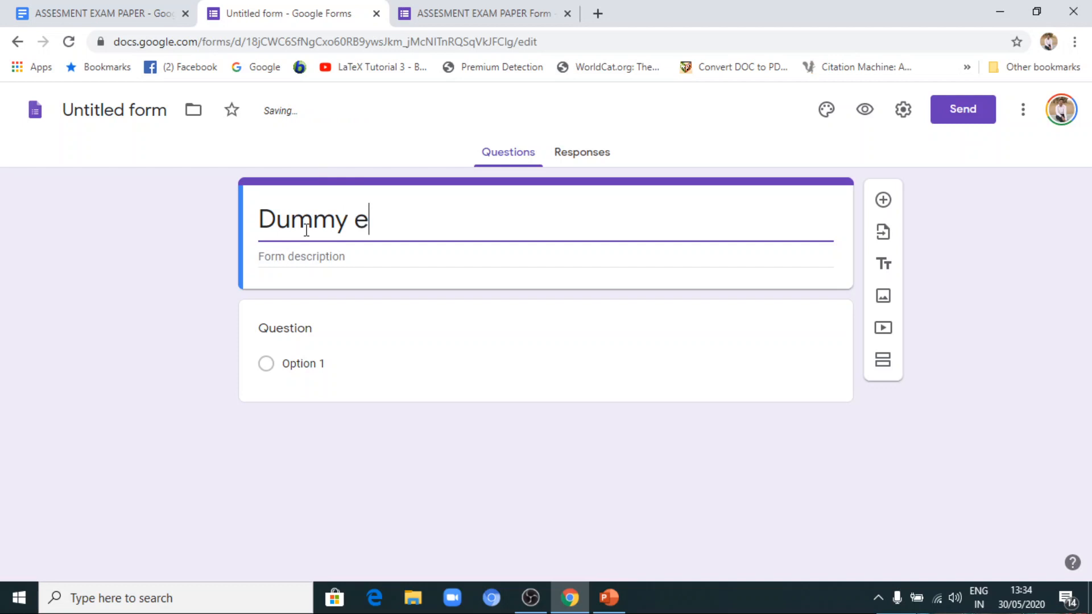
pyautogui.write('xamination')
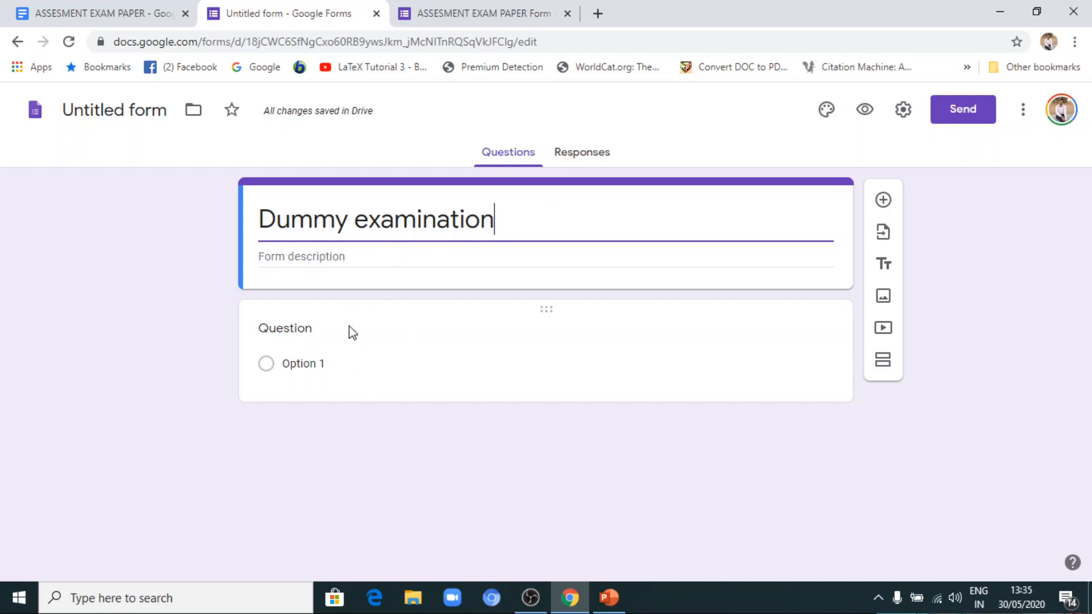
# Start importing questions, choosing the untitled form with the coloured-pills header as the source.
pyautogui.click(884, 233)
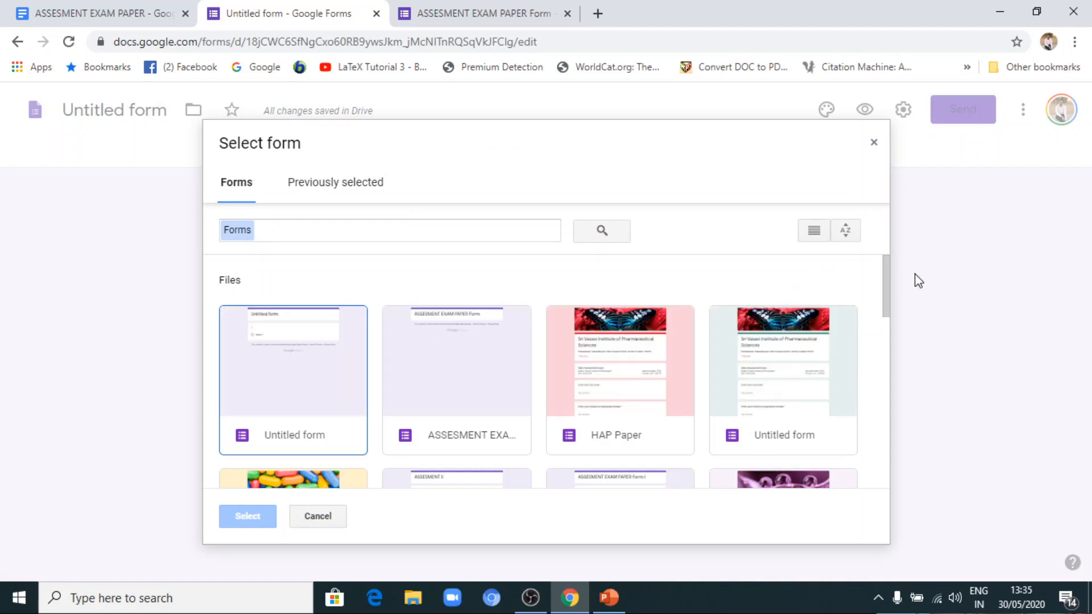
pyautogui.moveTo(883, 275)
pyautogui.mouseDown()
pyautogui.moveTo(885, 324)
pyautogui.moveTo(888, 276)
pyautogui.moveTo(882, 303)
pyautogui.moveTo(883, 284)
pyautogui.mouseUp()
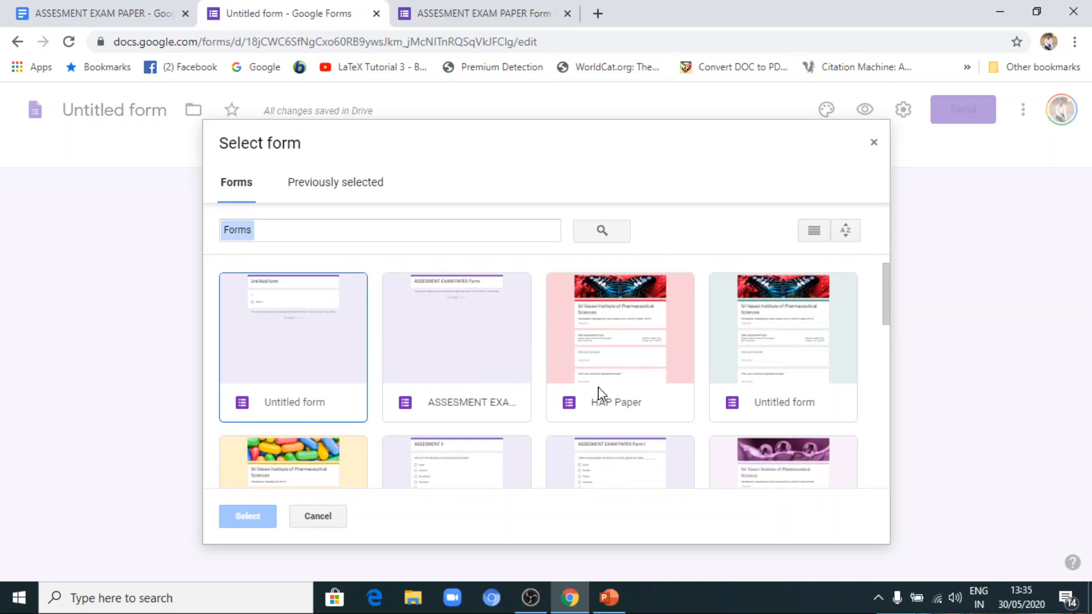
pyautogui.moveTo(884, 299); pyautogui.dragTo(885, 343)
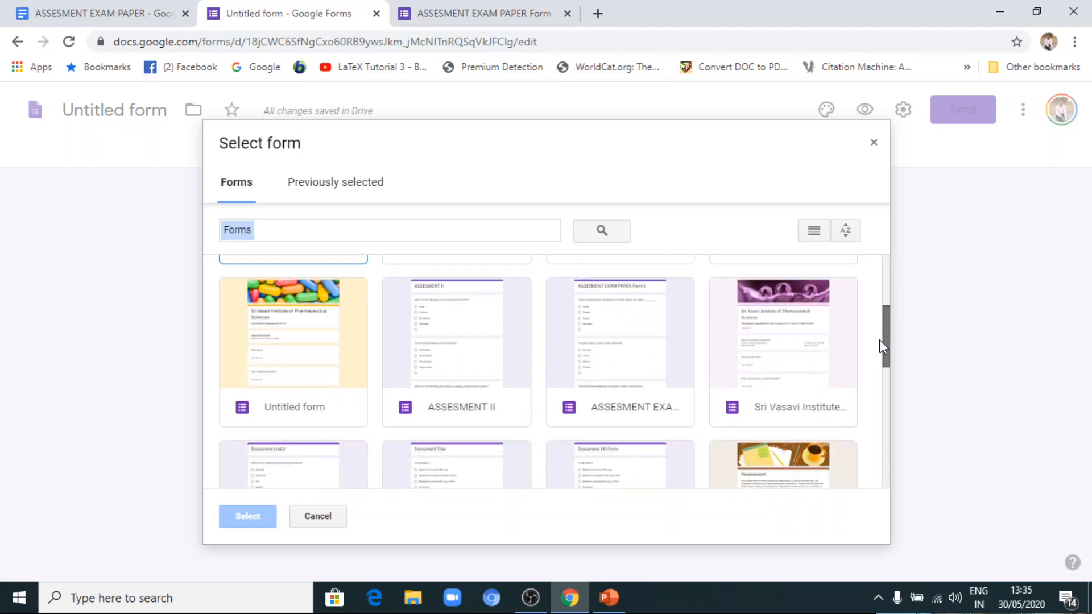
pyautogui.click(307, 371)
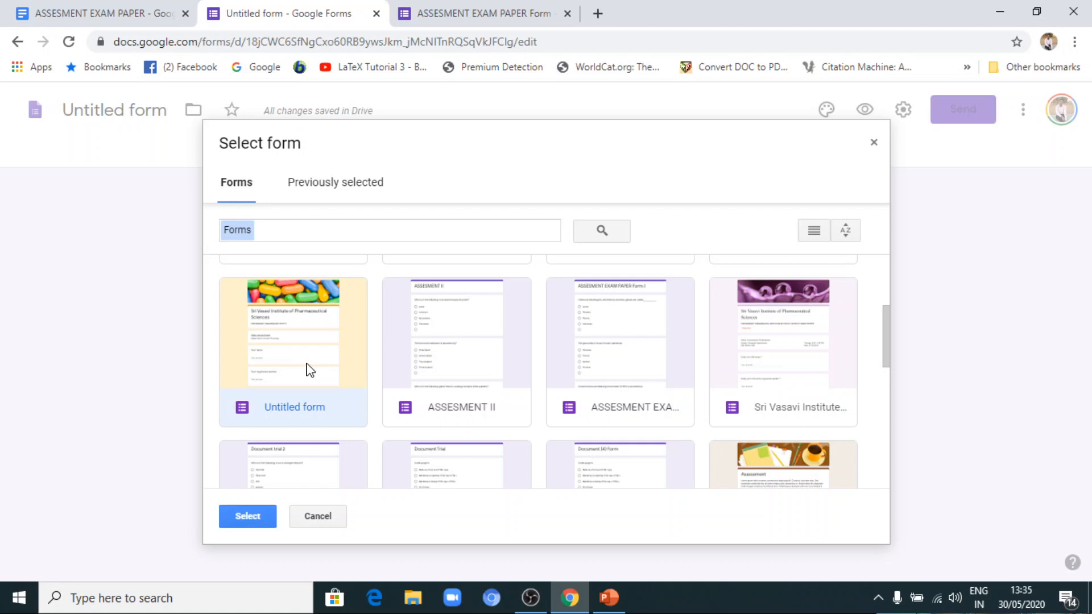
pyautogui.click(253, 509)
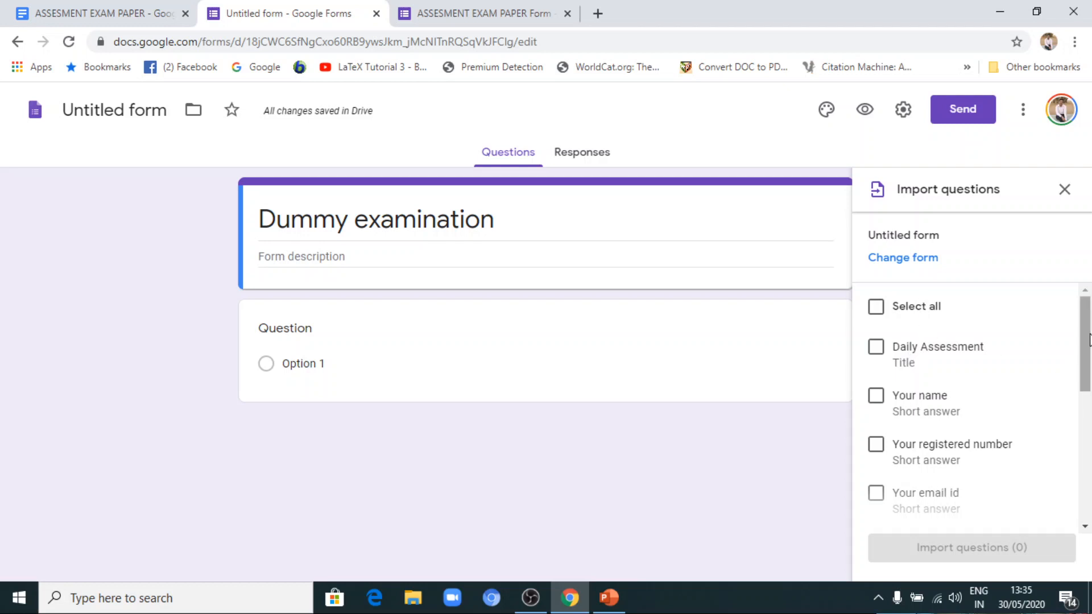
# Import the Daily Assessment title and the Your name, Your registered number and Your email id questions into the form.
pyautogui.moveTo(1088, 336)
pyautogui.mouseDown()
pyautogui.moveTo(1089, 361)
pyautogui.moveTo(1088, 346)
pyautogui.mouseUp()
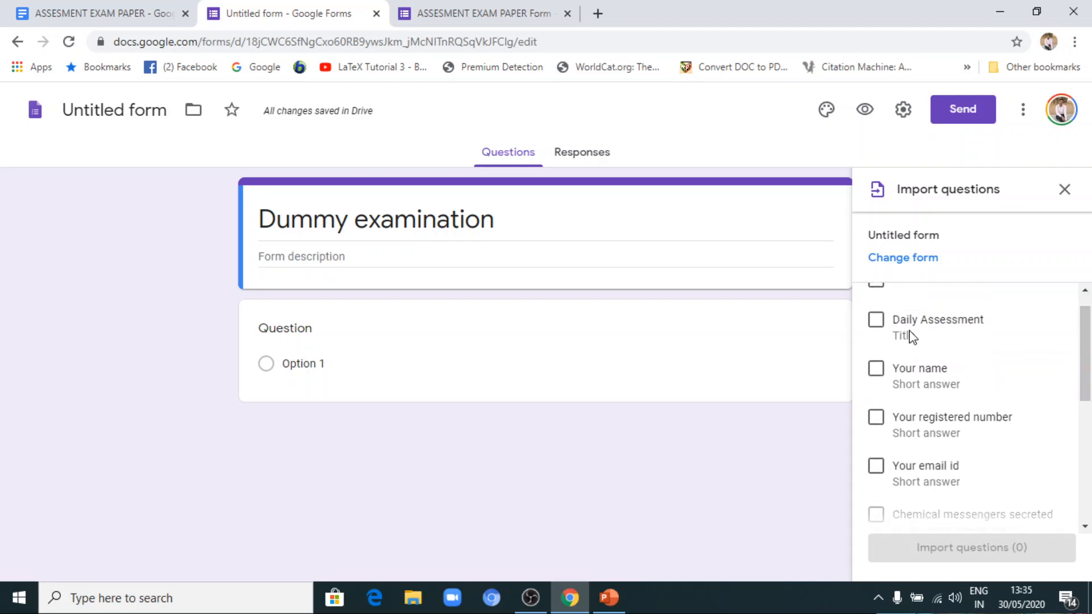
pyautogui.click(876, 322)
pyautogui.click(876, 370)
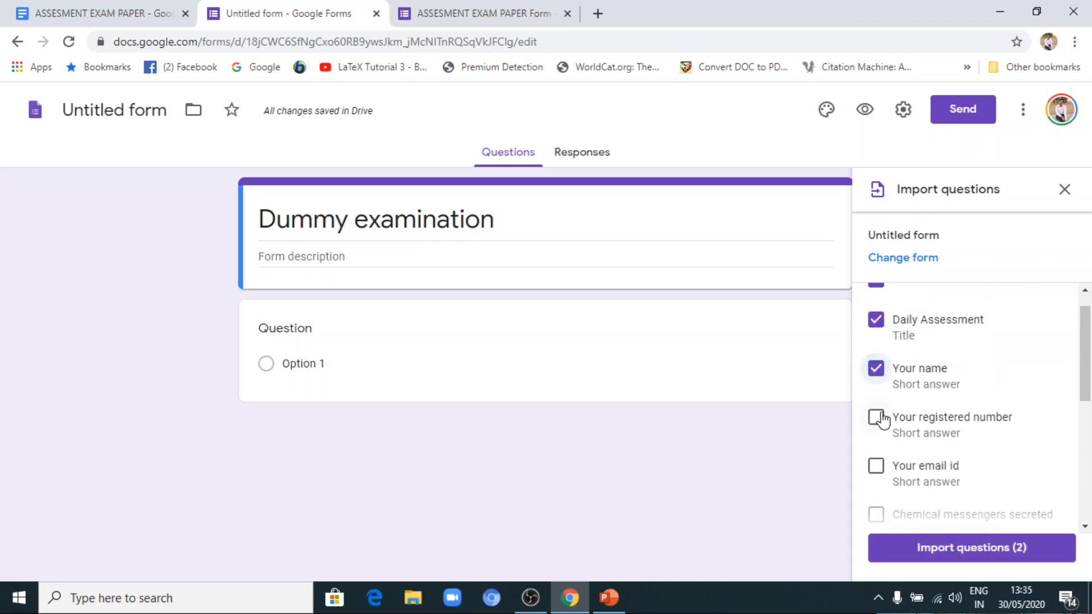
pyautogui.click(876, 418)
pyautogui.click(876, 467)
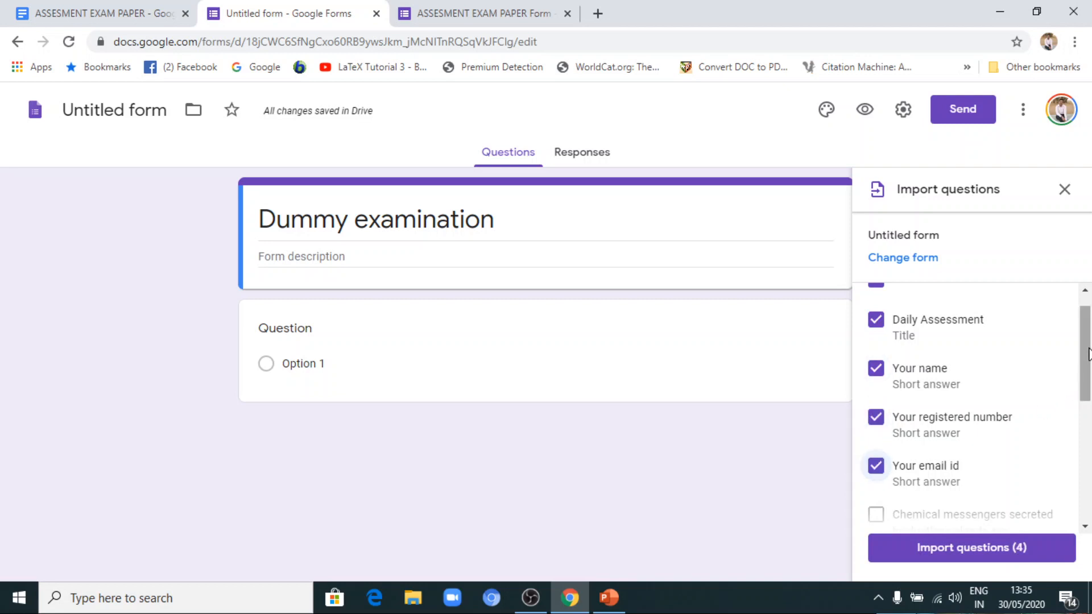
pyautogui.moveTo(1087, 349)
pyautogui.mouseDown()
pyautogui.moveTo(1087, 392)
pyautogui.moveTo(1087, 361)
pyautogui.mouseUp()
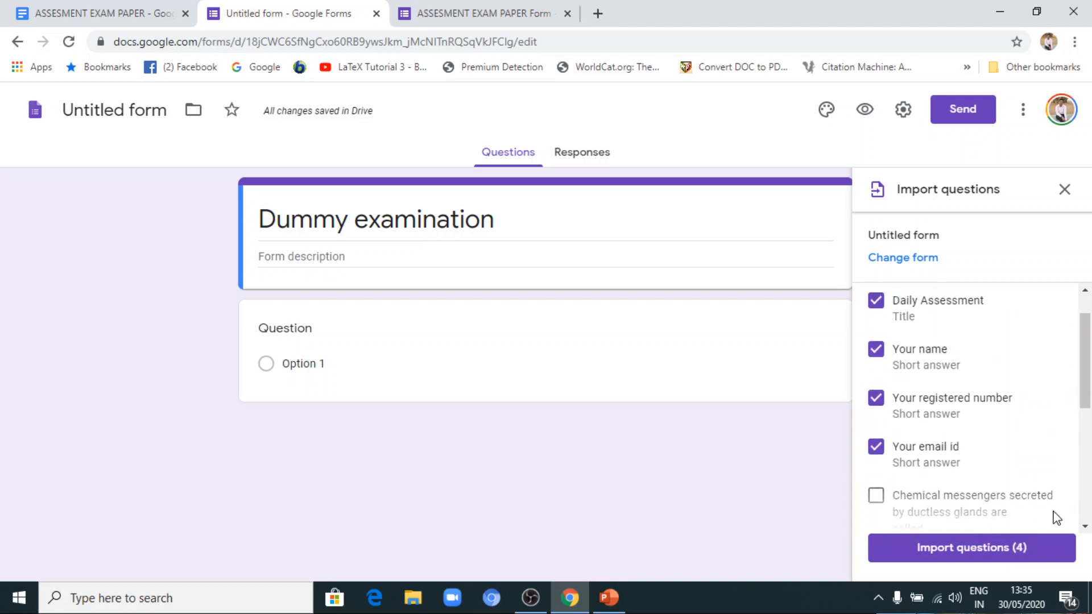
pyautogui.click(1006, 548)
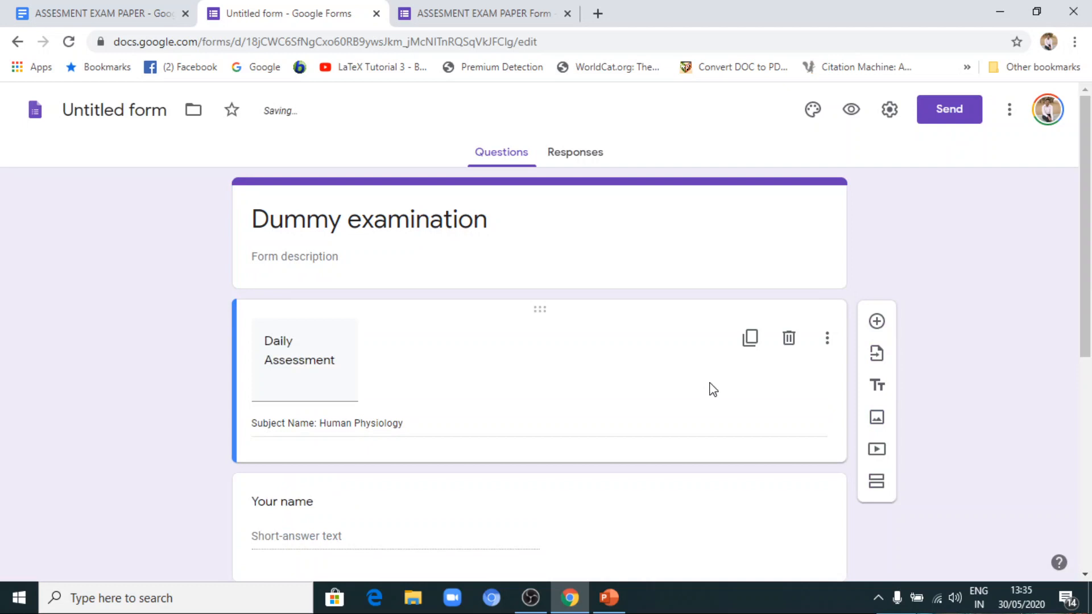
# Examine the imported Daily Assessment title and the name, registered number and email questions in the form.
pyautogui.scroll(-3, 181, 284)
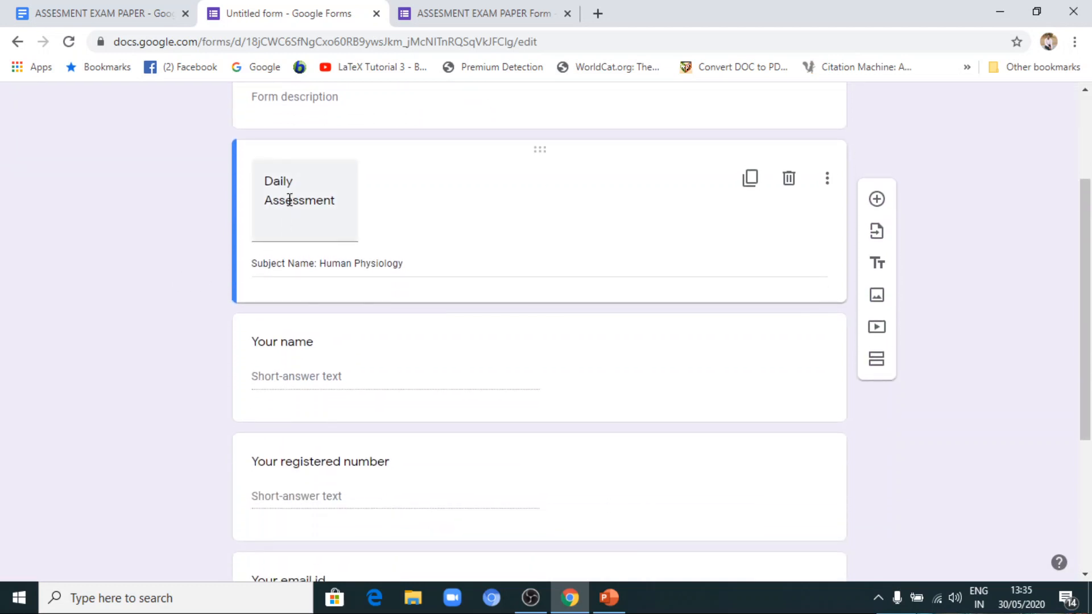
pyautogui.scroll(-2, 390, 269)
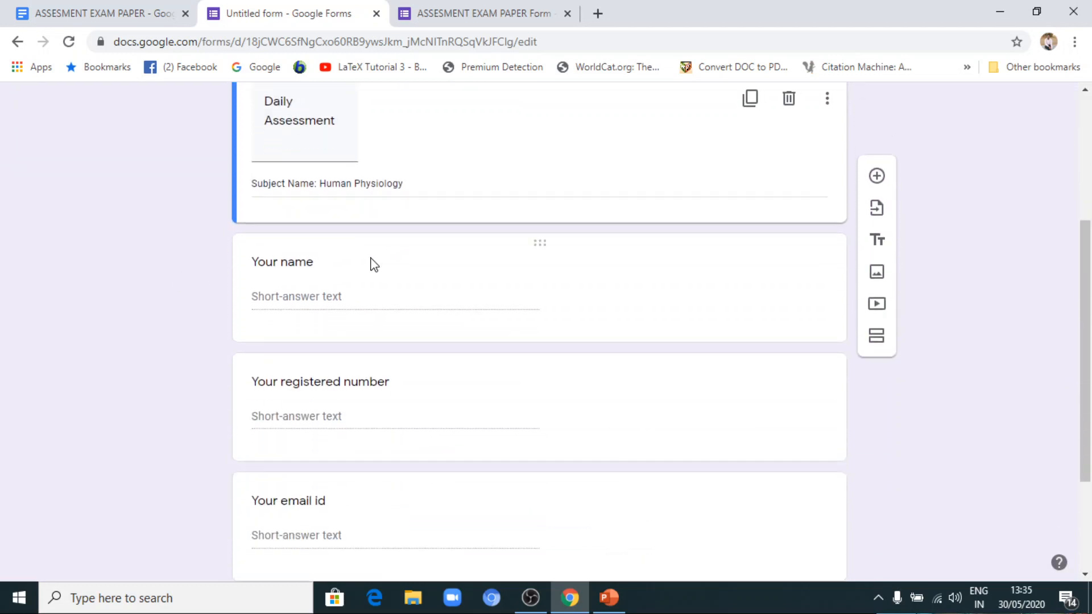
pyautogui.scroll(-2, 395, 307)
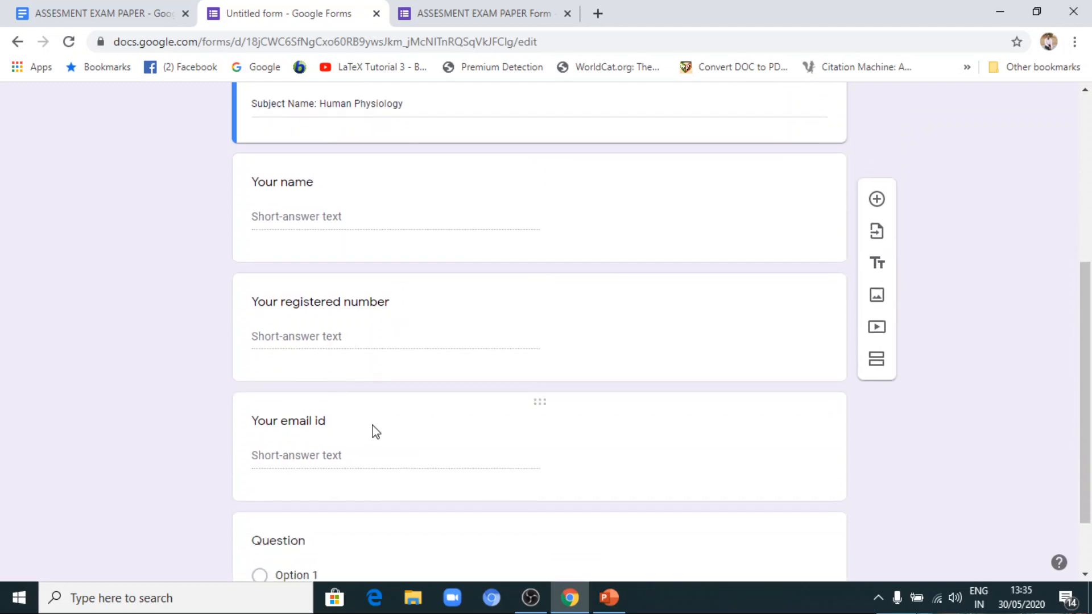
pyautogui.scroll(-2, 284, 370)
pyautogui.scroll(6, 239, 344)
pyautogui.scroll(-1, 183, 267)
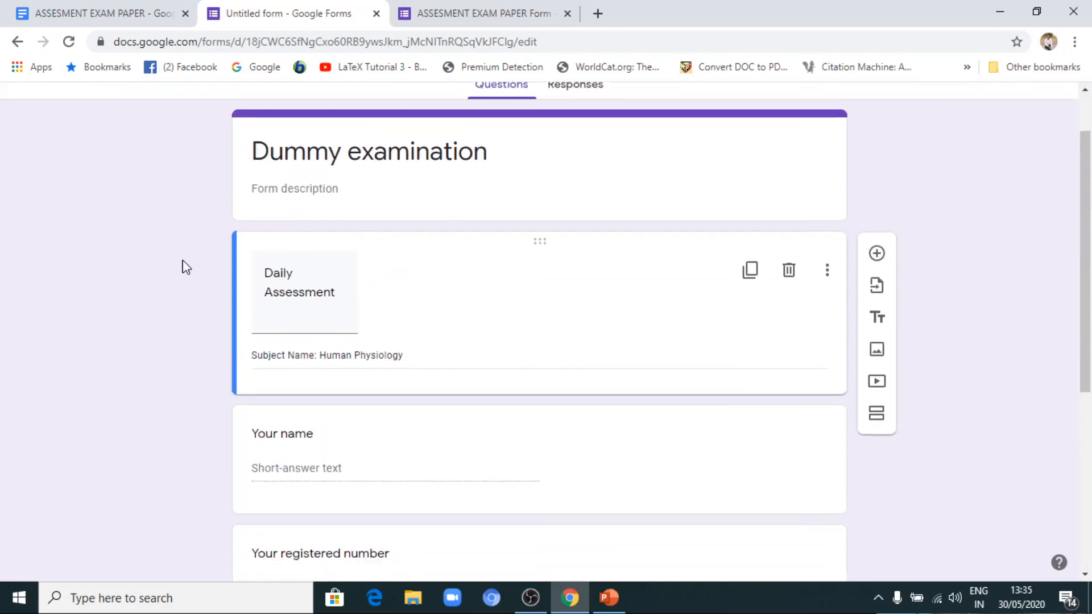
pyautogui.scroll(1, 185, 268)
pyautogui.scroll(-4, 282, 319)
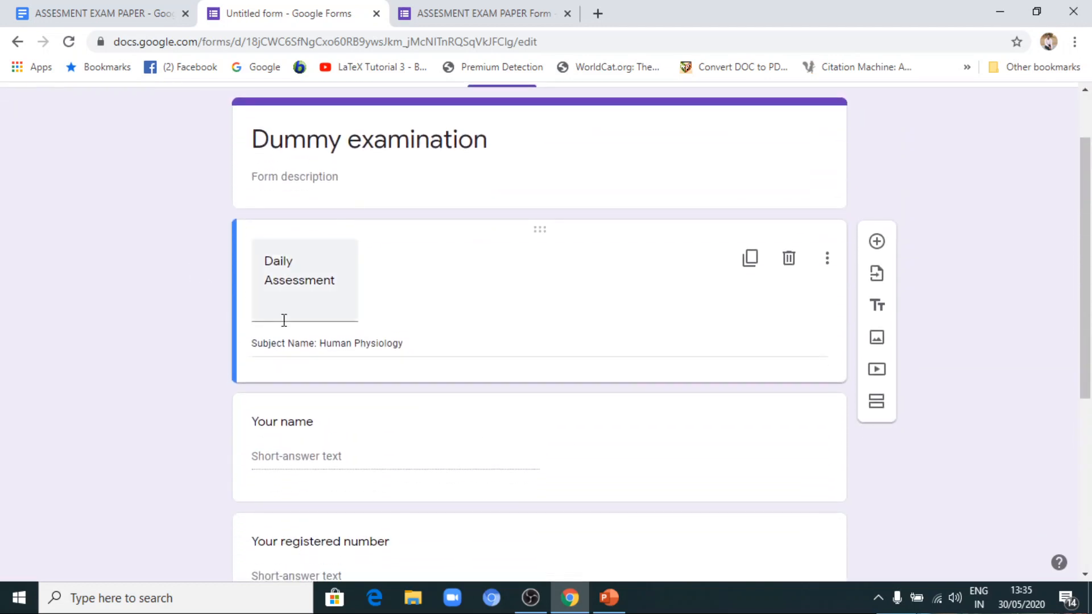
pyautogui.scroll(4, 217, 384)
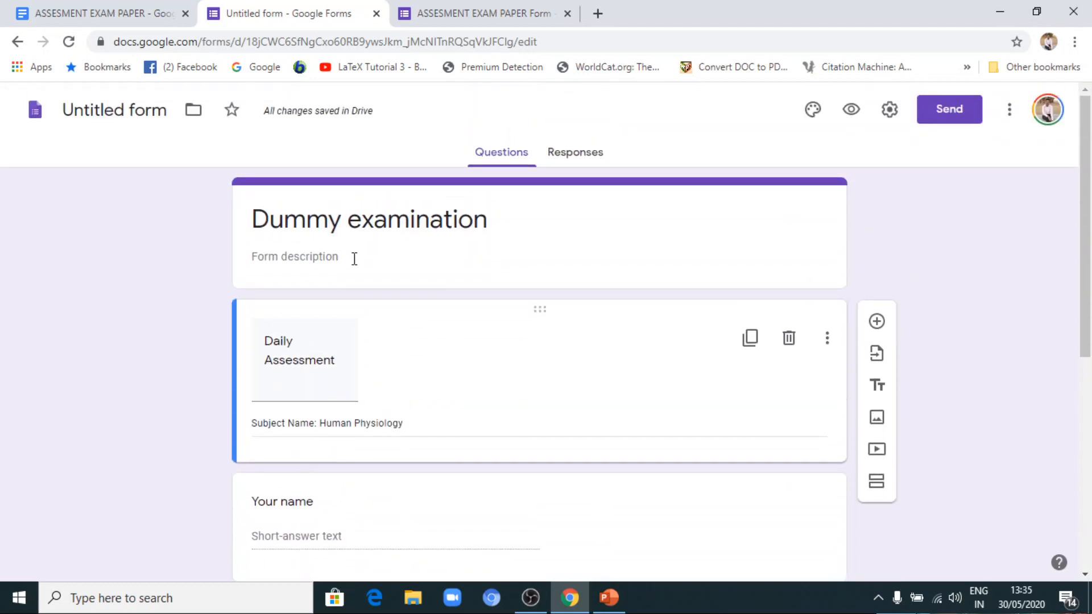
# Try to choose ASSESMENT EXAM PAPER Form as the source for a second question import.
pyautogui.click(876, 354)
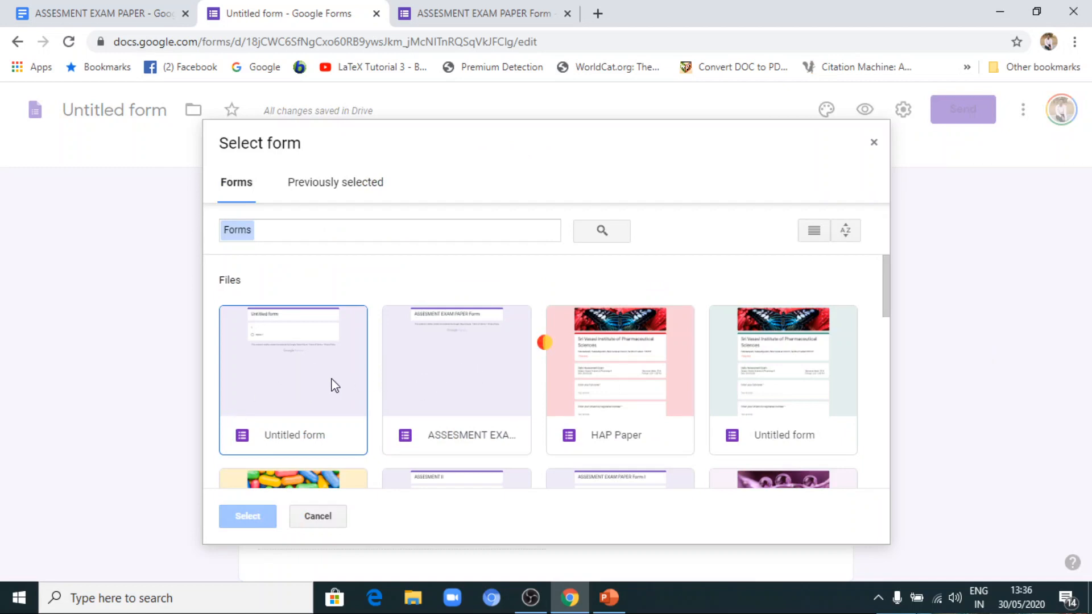
pyautogui.click(461, 378)
pyautogui.scroll(-2, 503, 358)
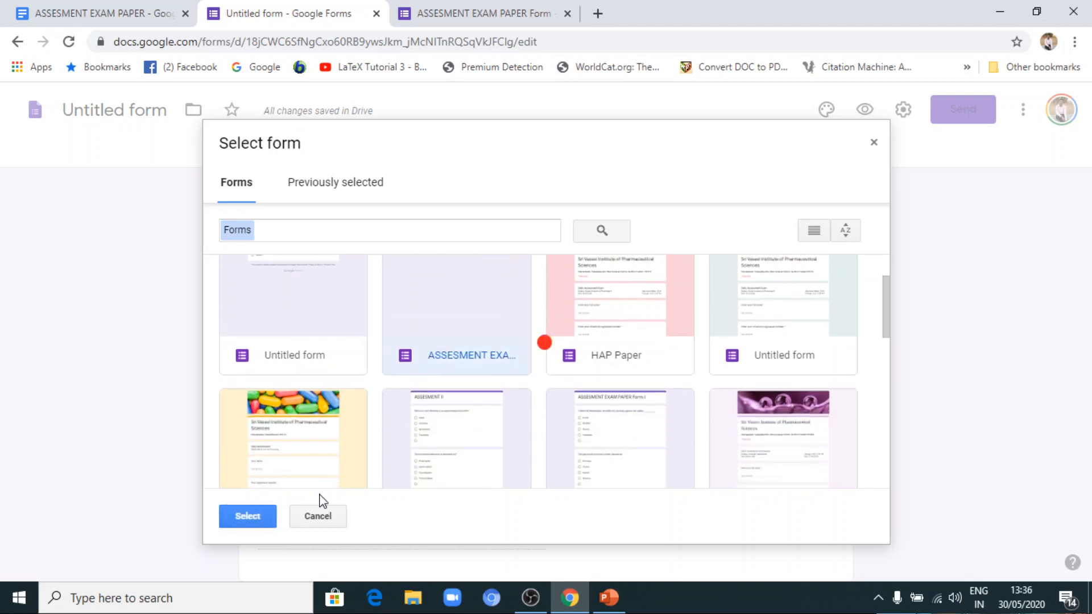
pyautogui.click(257, 513)
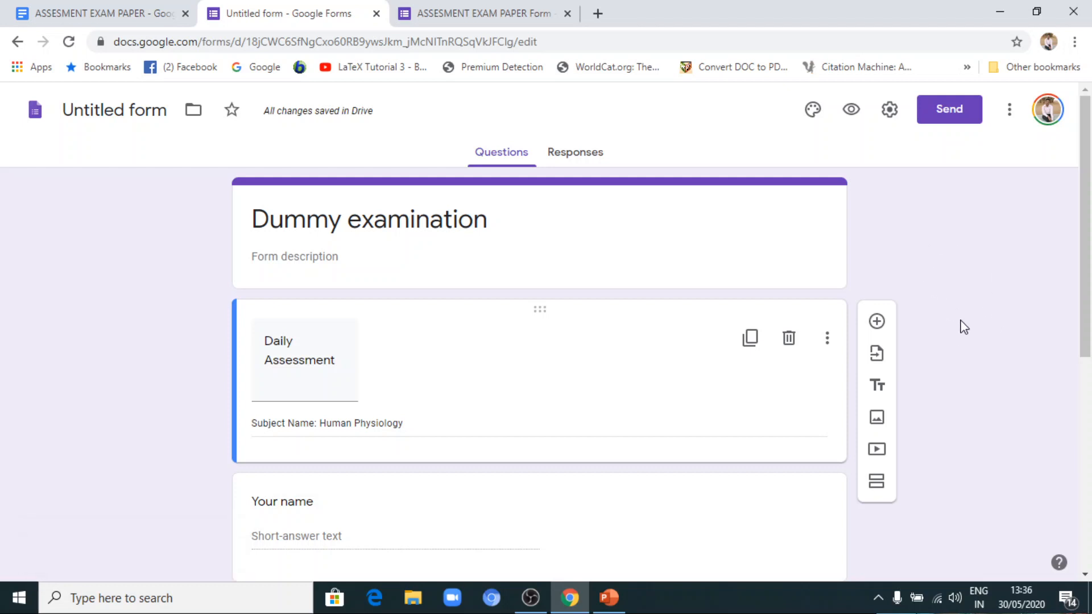
pyautogui.scroll(-4, 963, 330)
pyautogui.scroll(3, 958, 335)
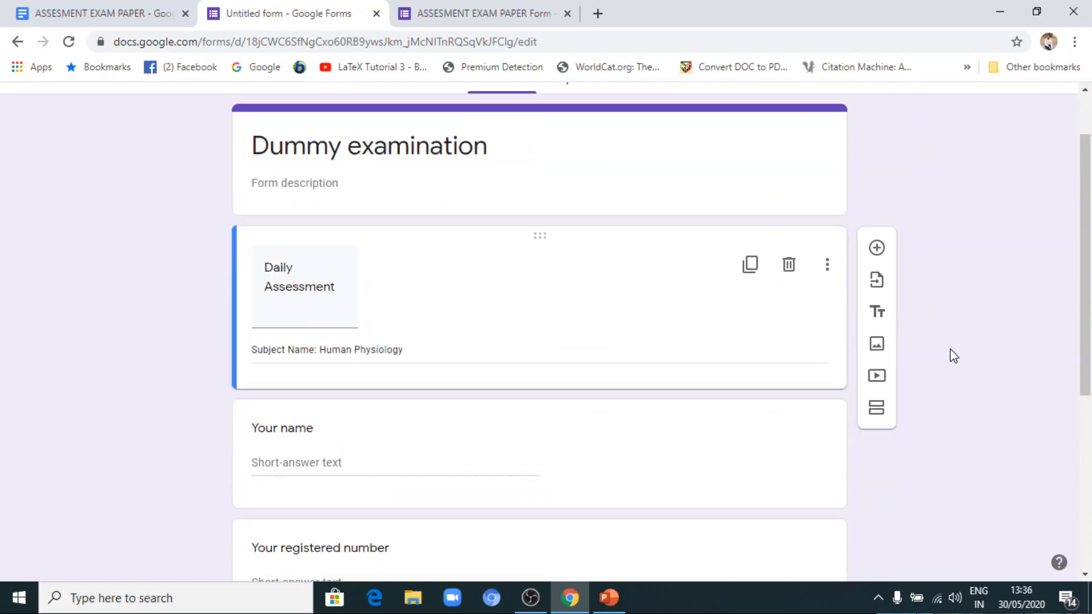
pyautogui.scroll(-5, 954, 355)
pyautogui.scroll(6, 945, 345)
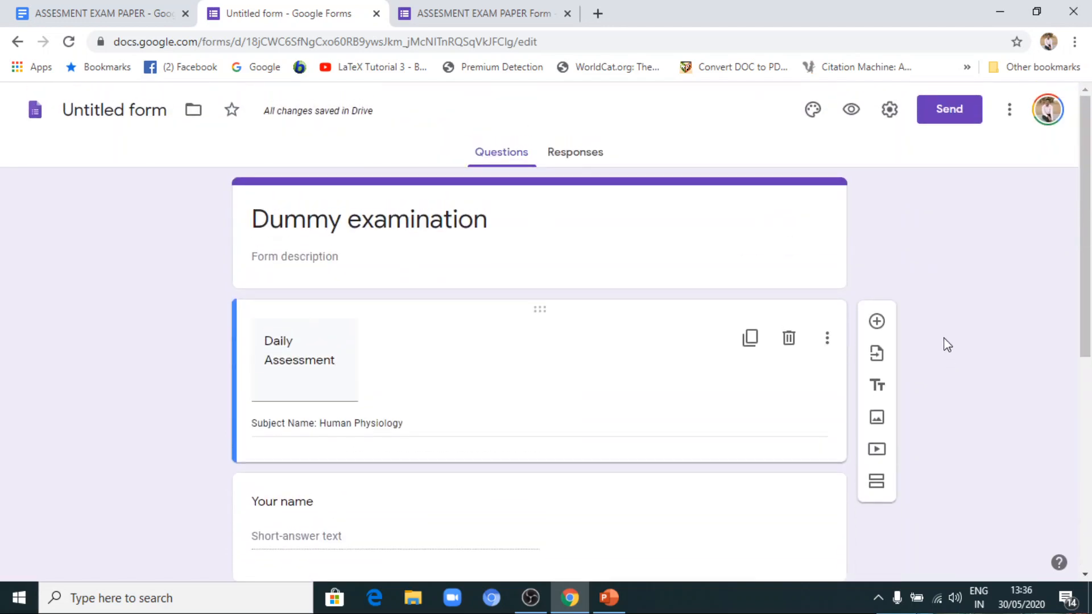
# Load the questions of ASSESMENT EXAM PAPER Form for import into the Dummy examination form.
pyautogui.click(879, 355)
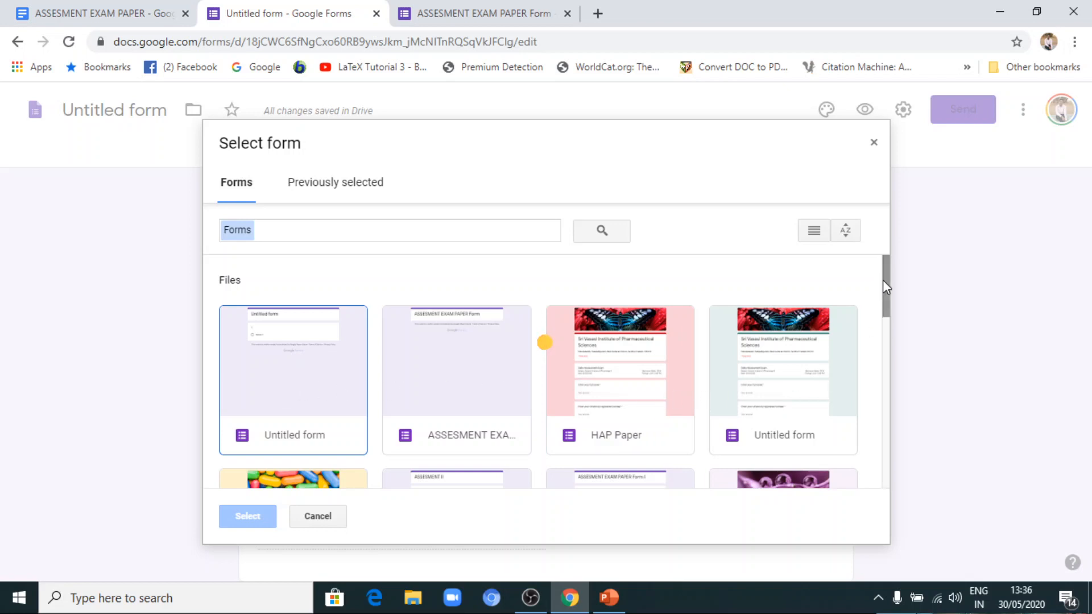
pyautogui.scroll(-2, 885, 281)
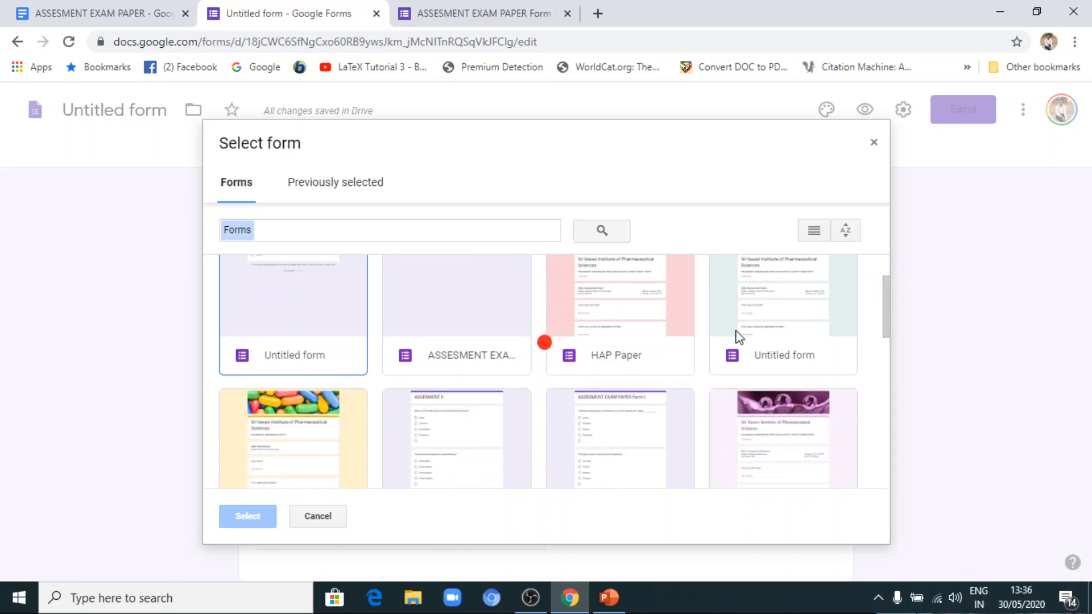
pyautogui.click(455, 334)
pyautogui.click(248, 516)
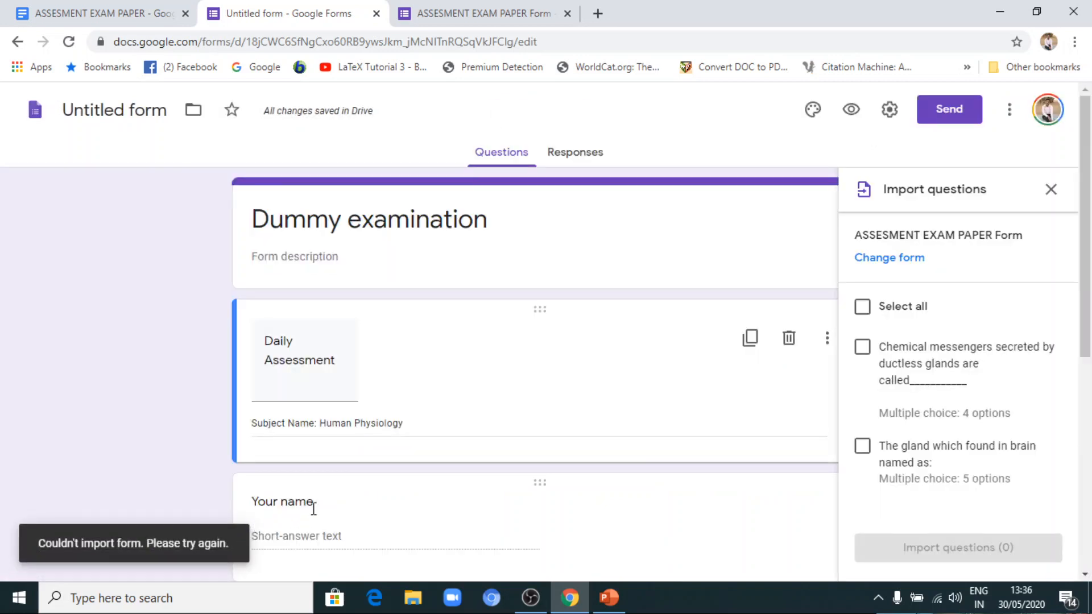
pyautogui.scroll(-3, 327, 558)
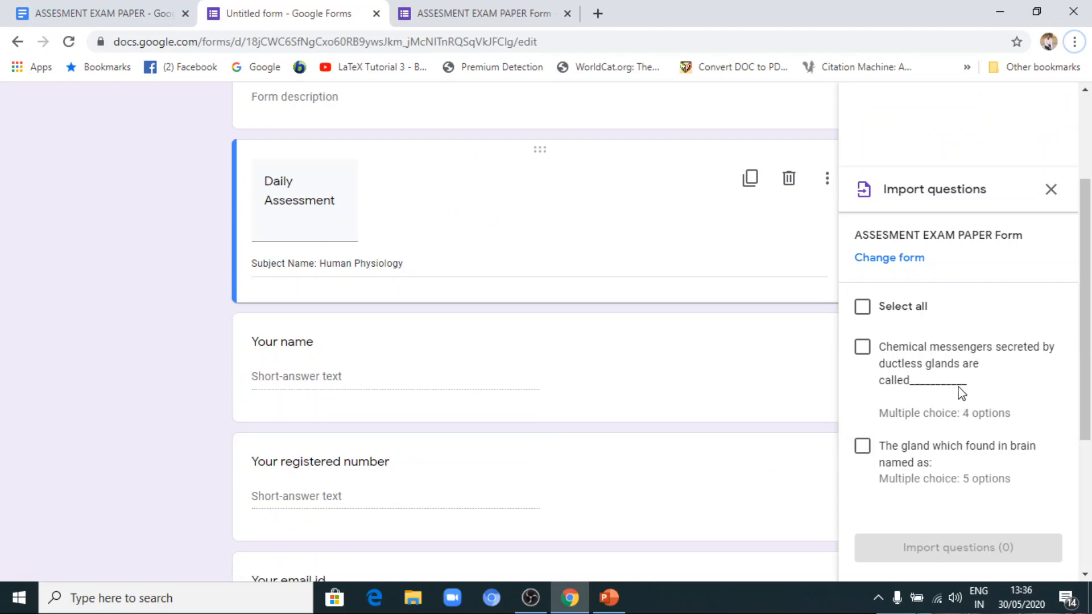
pyautogui.scroll(-1, 960, 391)
pyautogui.scroll(-2, 957, 383)
pyautogui.scroll(2, 958, 382)
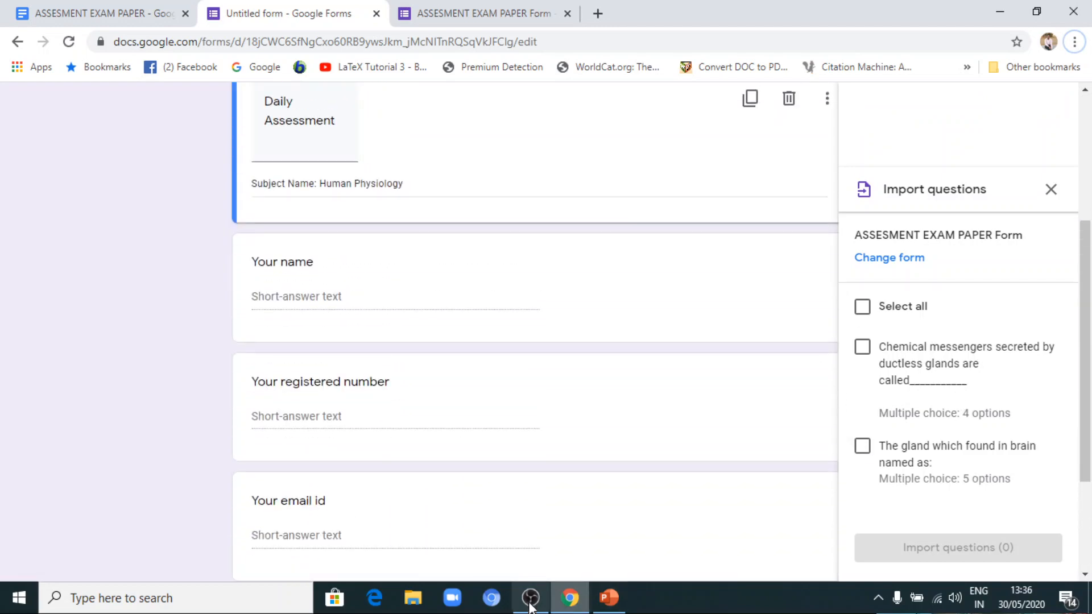
pyautogui.click(525, 598)
pyautogui.click(522, 600)
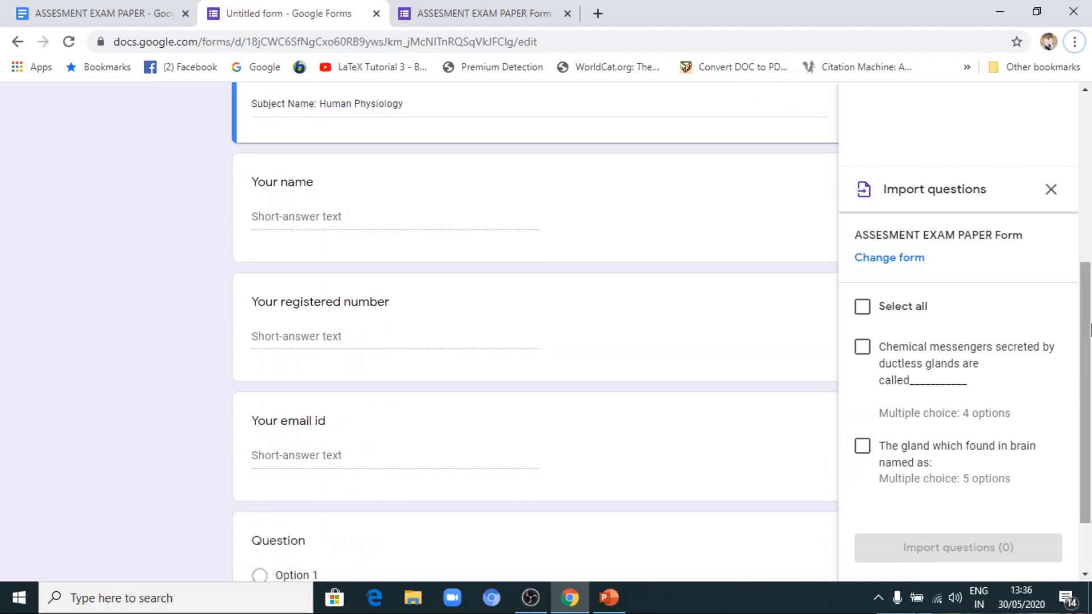
# Import all questions of ASSESMENT EXAM PAPER Form, on chemical messengers and the gland in the brain, into the form.
pyautogui.moveTo(1089, 329); pyautogui.dragTo(1087, 300)
pyautogui.scroll(-1, 989, 383)
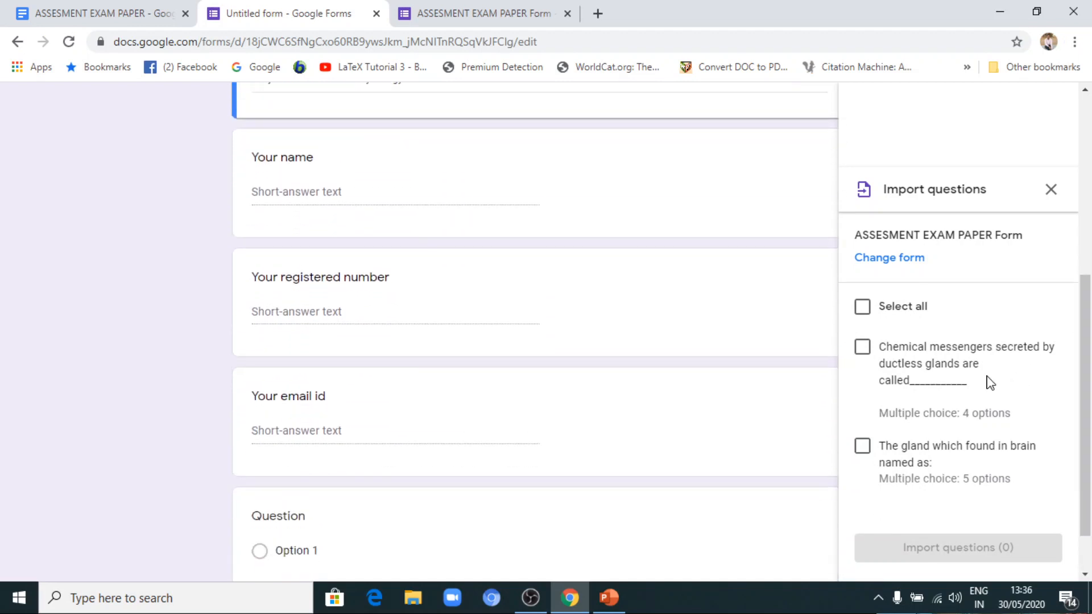
pyautogui.scroll(2, 935, 411)
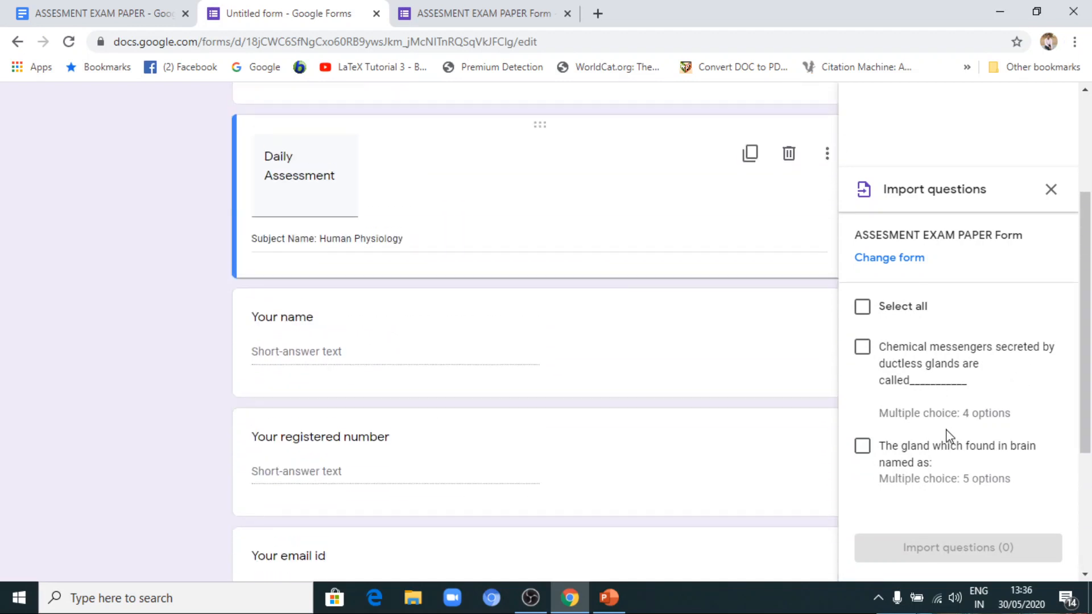
pyautogui.click(861, 306)
pyautogui.click(953, 547)
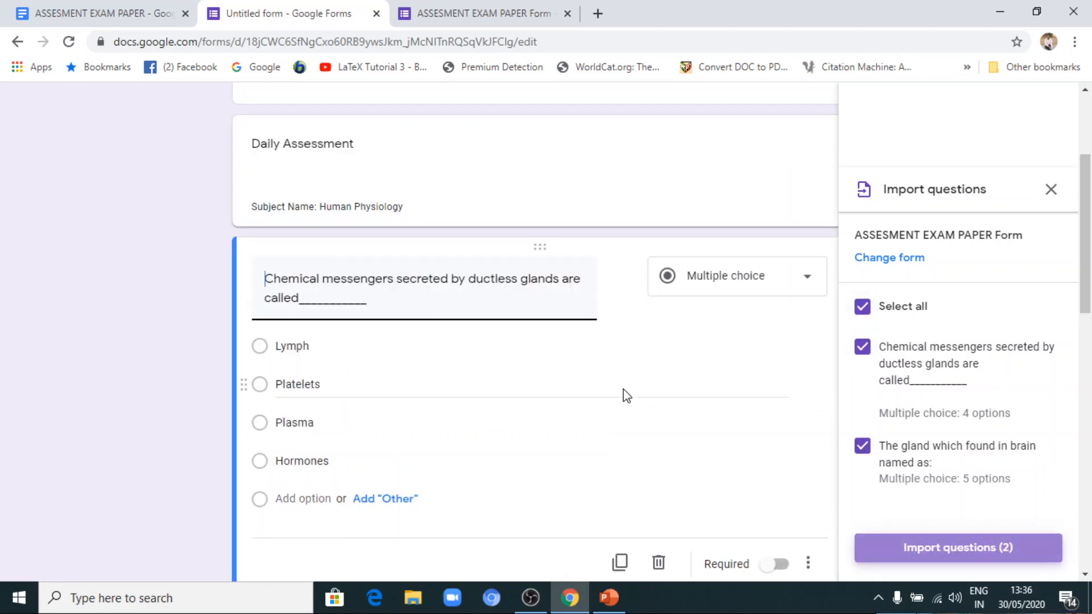
# Examine the two imported multiple-choice questions and their order relative to the name, registered number and email questions.
pyautogui.scroll(-7, 624, 392)
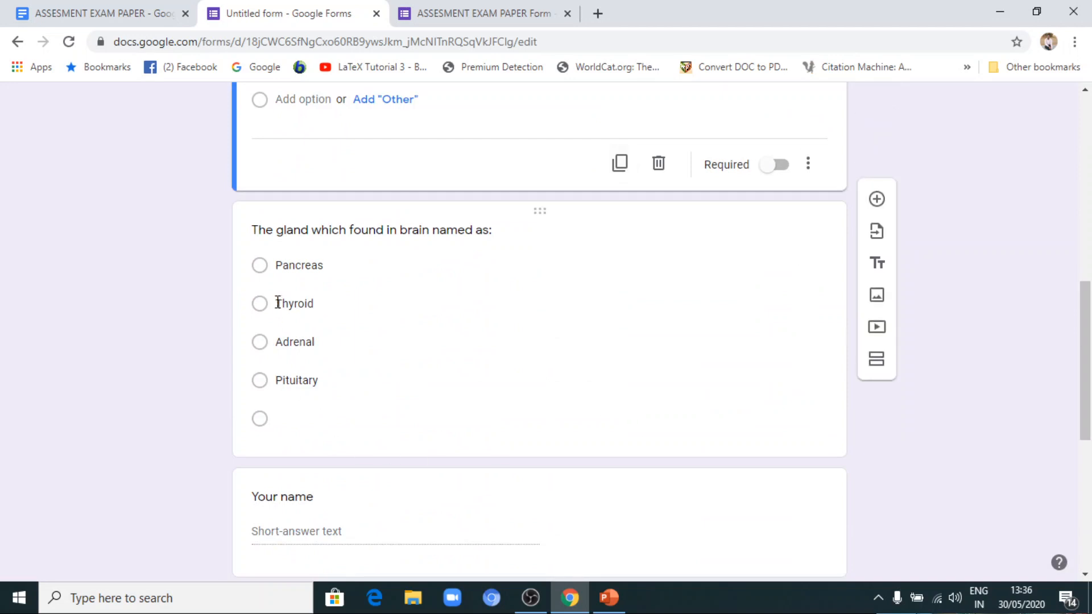
pyautogui.scroll(6, 381, 337)
pyautogui.scroll(-7, 378, 336)
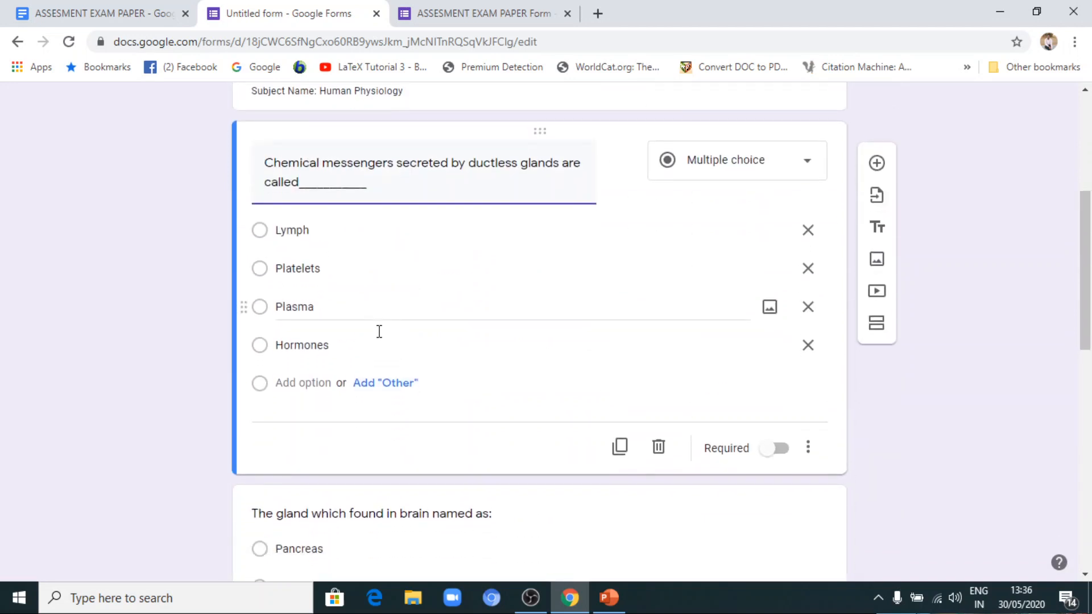
pyautogui.scroll(-3, 384, 341)
pyautogui.scroll(11, 385, 344)
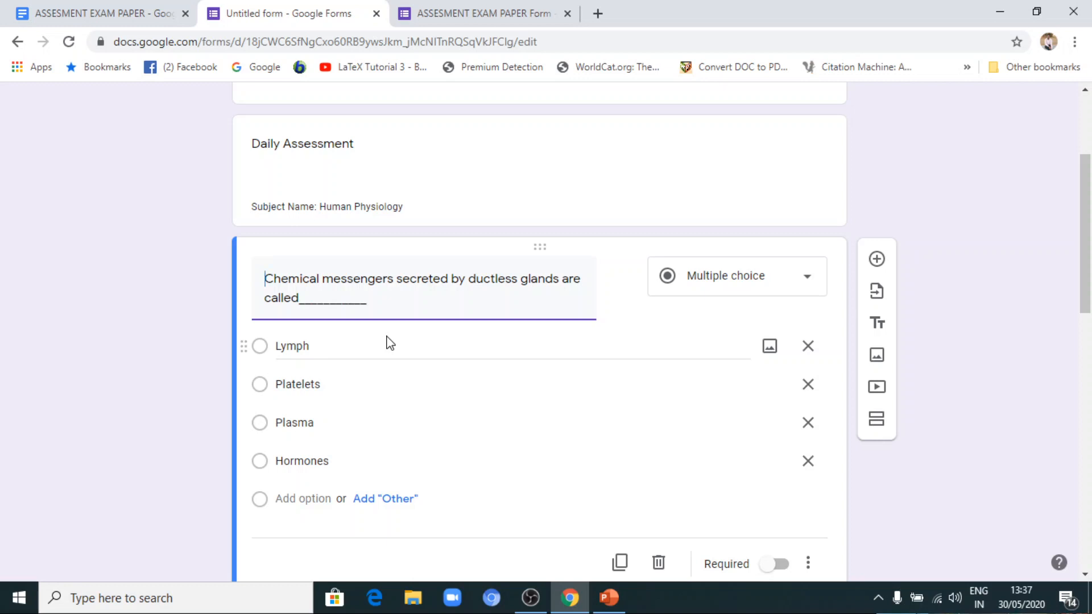
pyautogui.scroll(-14, 528, 284)
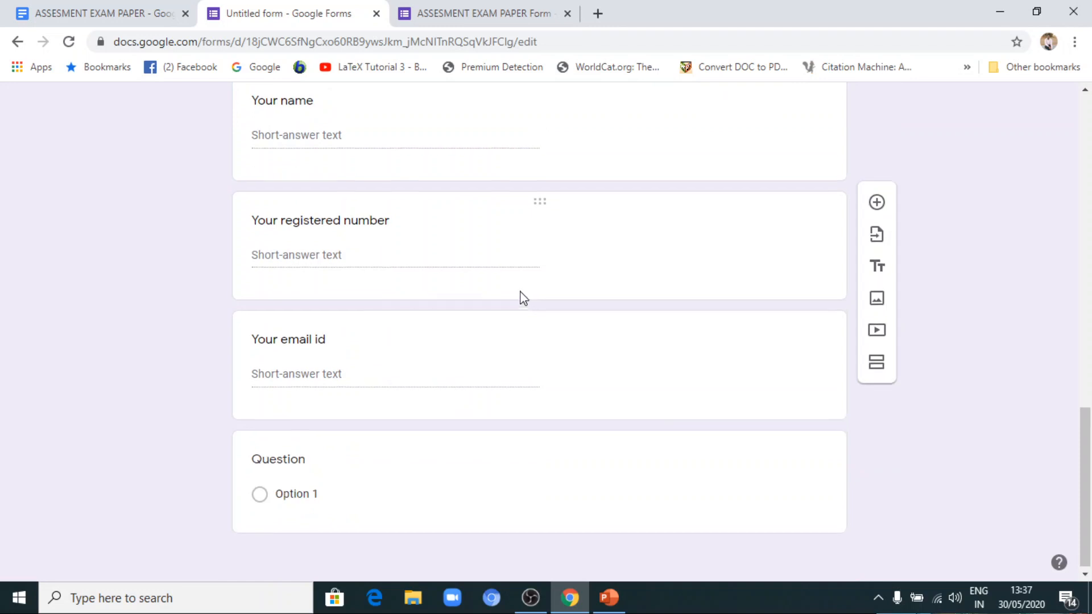
pyautogui.scroll(15, 526, 299)
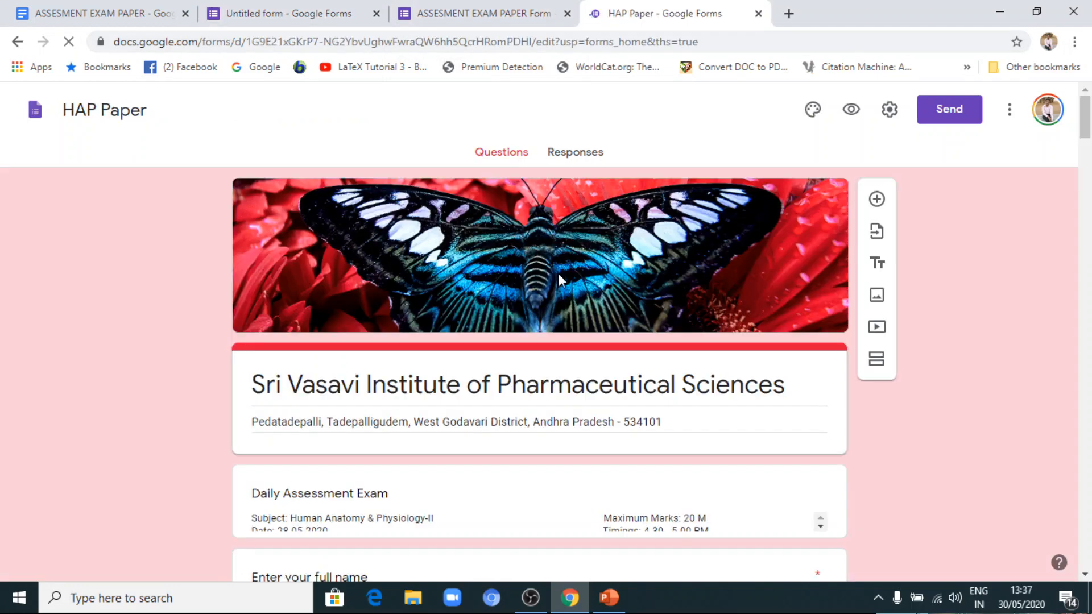
# Review the HAP Paper form from its header and Daily Assessment Exam details through the student detail fields and multiple-choice questions.
pyautogui.scroll(-5, 186, 292)
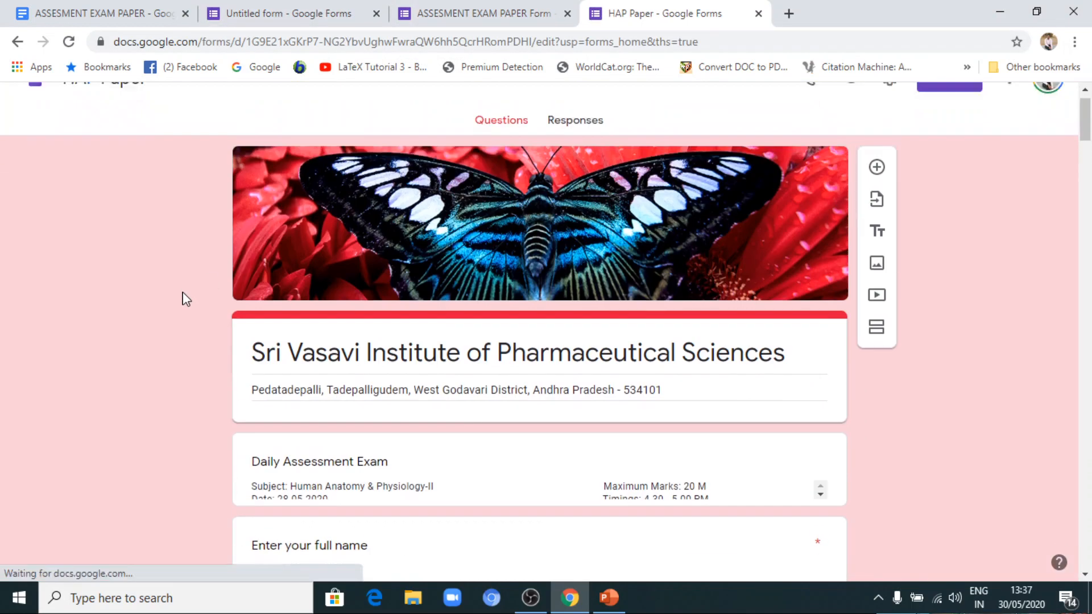
pyautogui.scroll(-3, 185, 299)
pyautogui.scroll(-15, 186, 299)
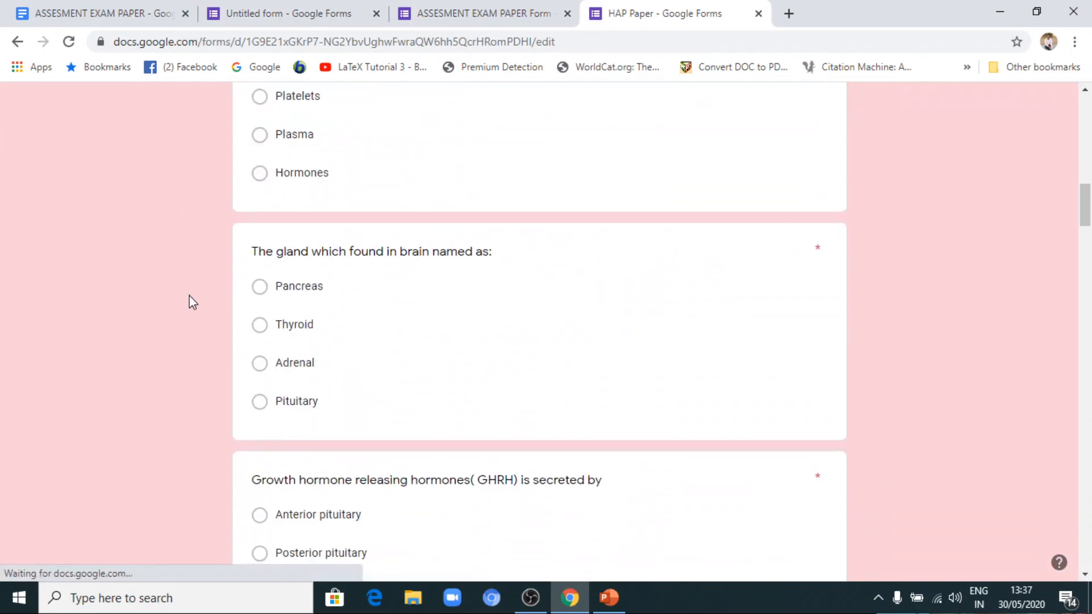
pyautogui.scroll(-8, 194, 298)
pyautogui.scroll(13, 195, 298)
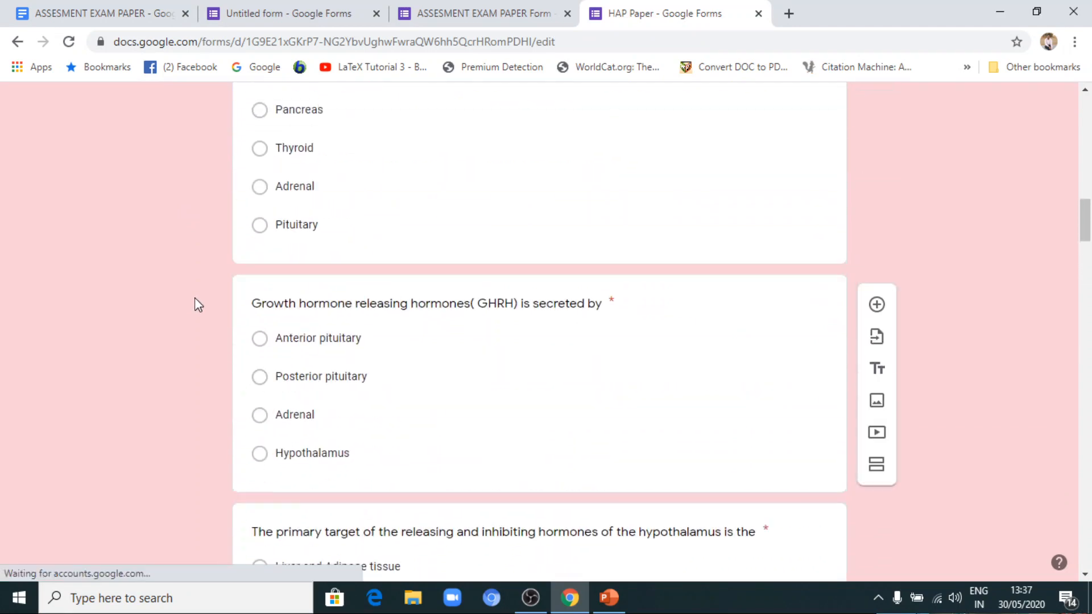
pyautogui.scroll(10, 195, 298)
pyautogui.scroll(-11, 194, 298)
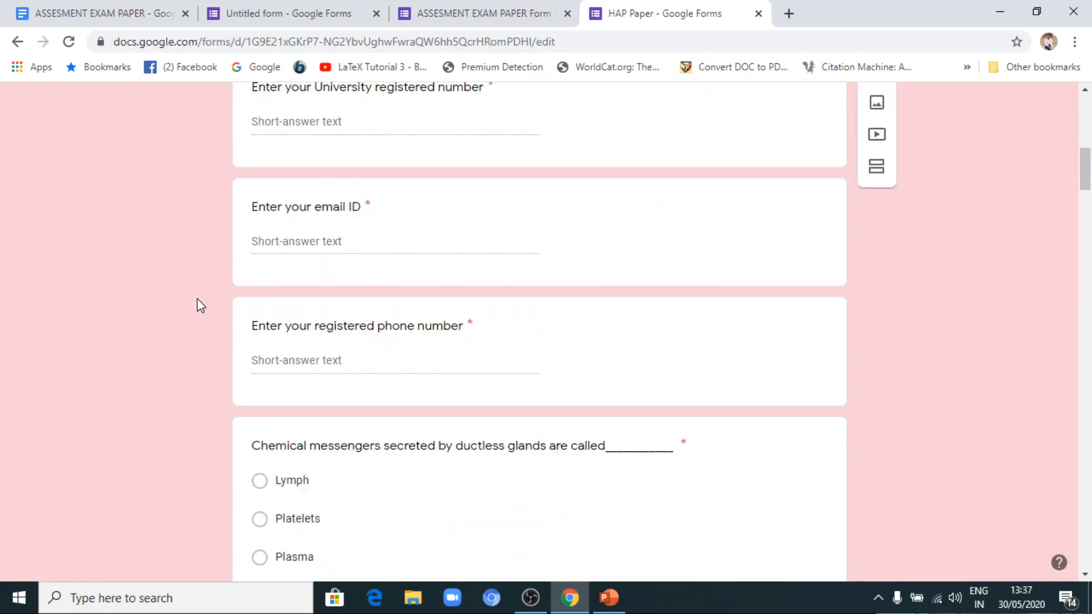
pyautogui.scroll(-1, 378, 290)
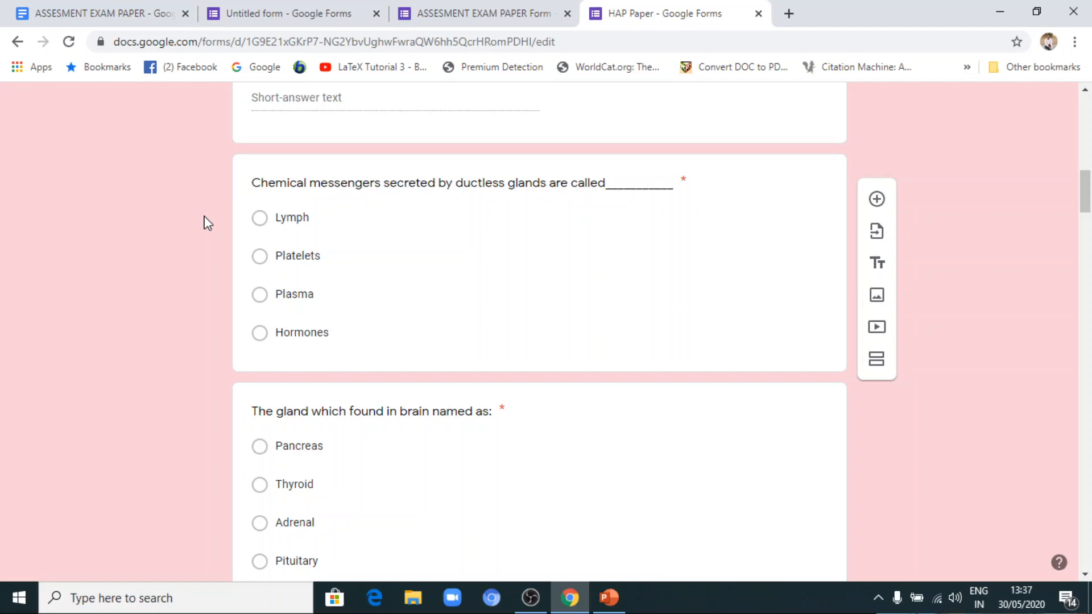
pyautogui.scroll(10, 186, 250)
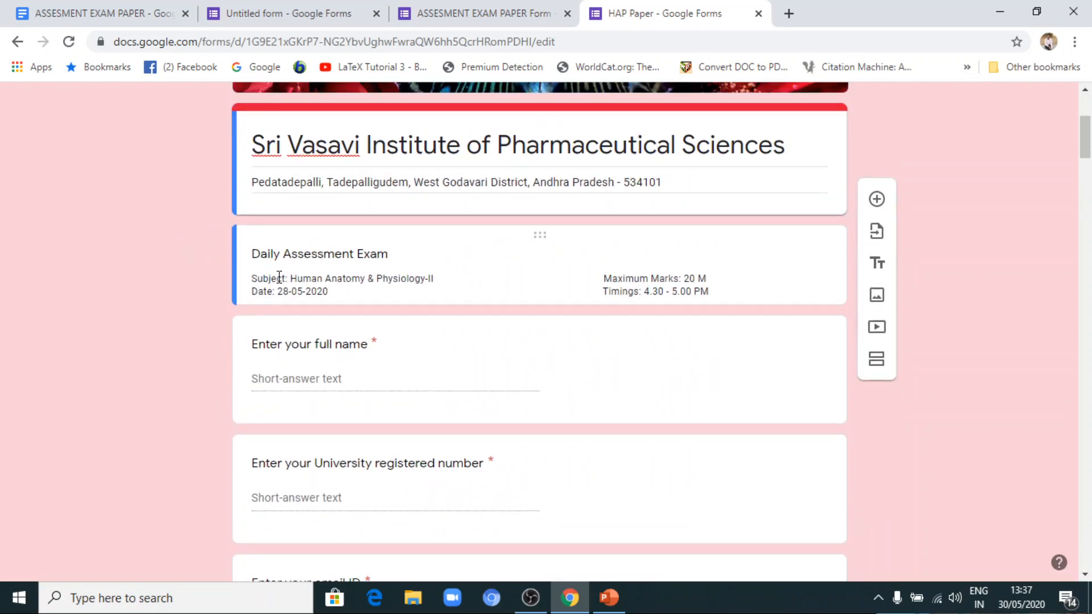
pyautogui.scroll(-4, 210, 298)
pyautogui.scroll(7, 199, 291)
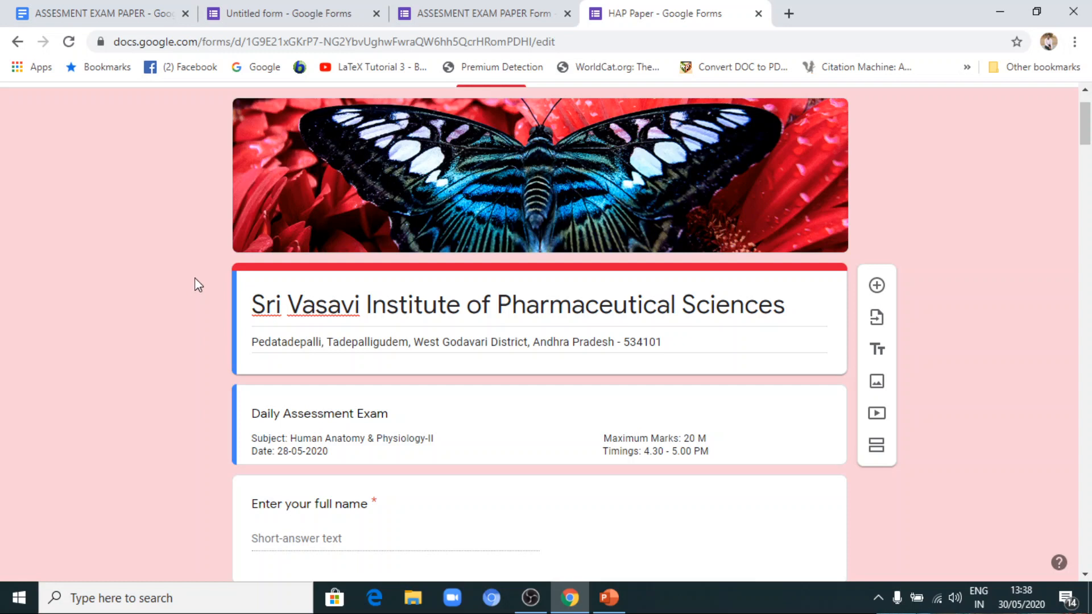
pyautogui.scroll(-8, 561, 332)
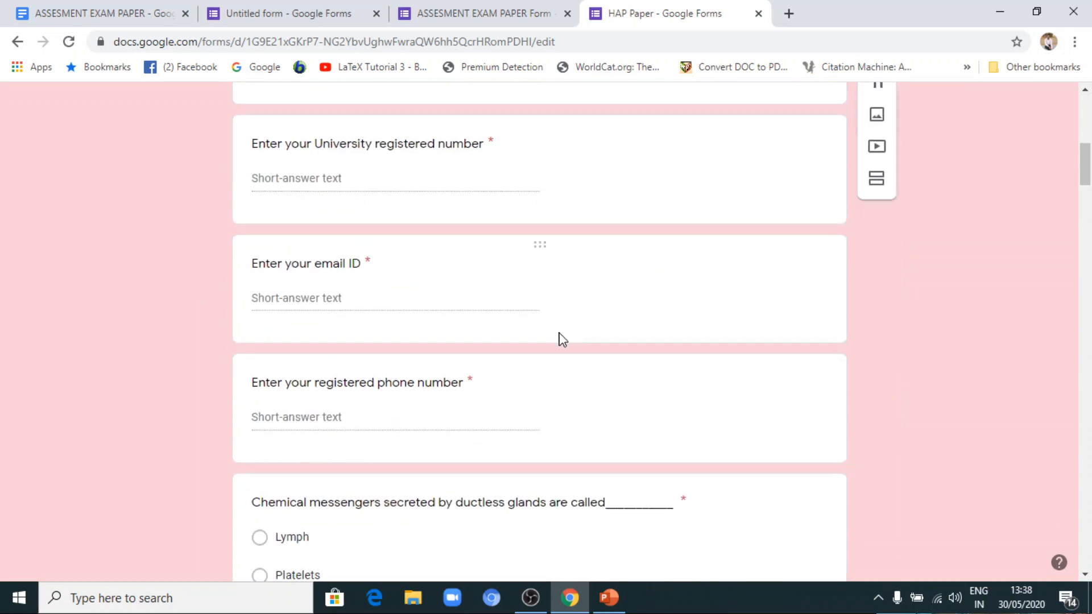
pyautogui.scroll(-20, 562, 339)
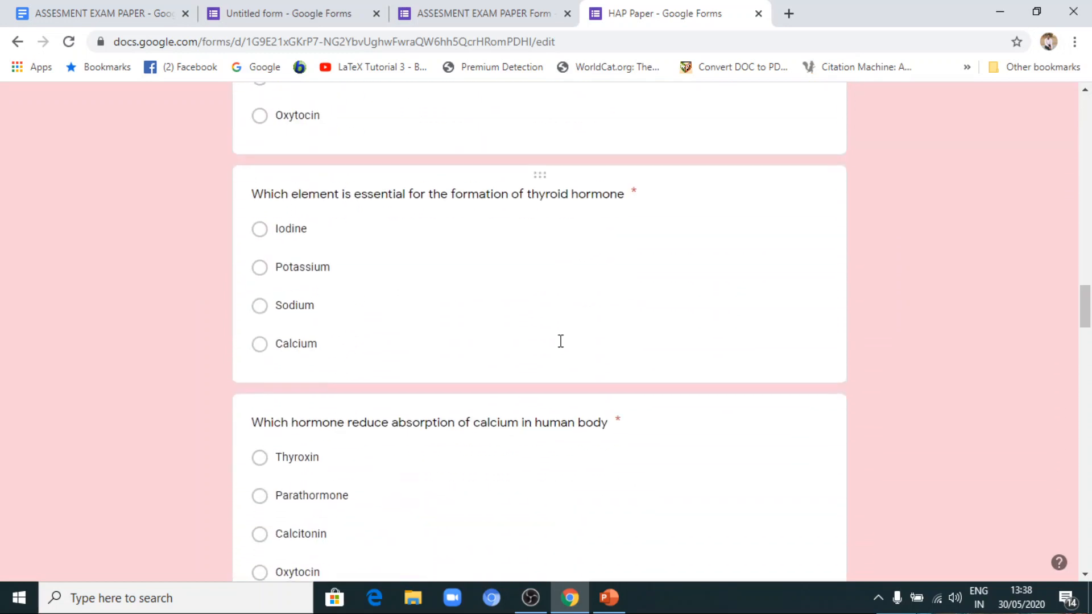
pyautogui.scroll(-20, 561, 341)
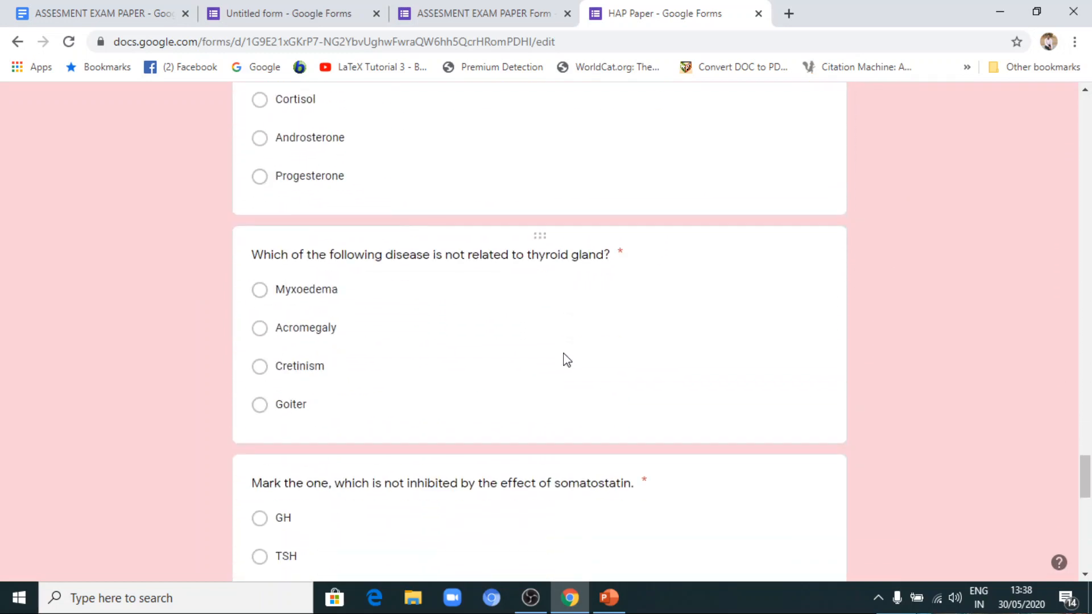
pyautogui.scroll(20, 566, 358)
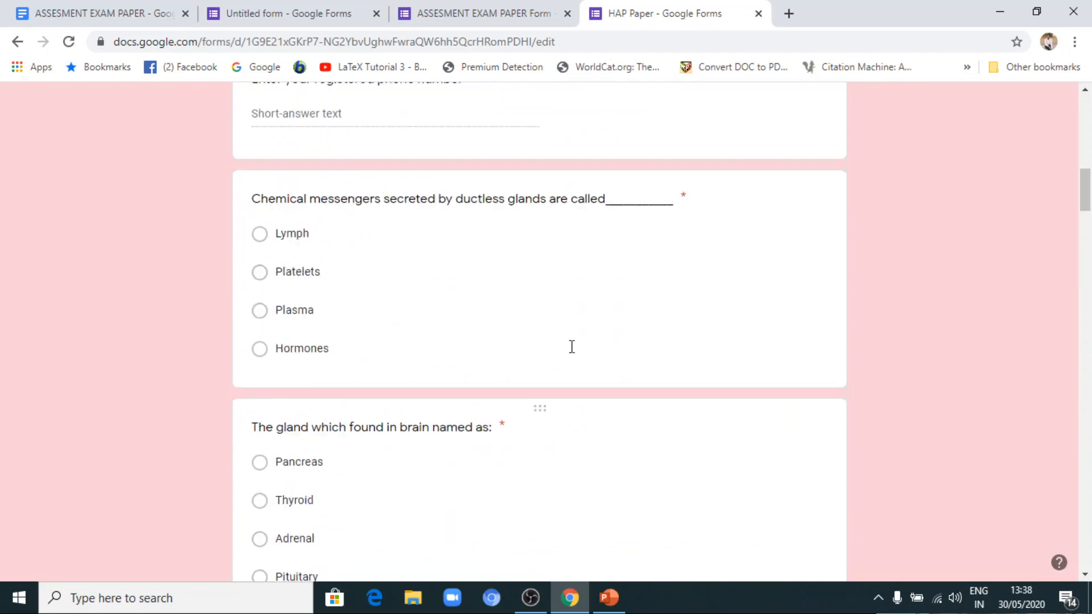
pyautogui.scroll(10, 571, 347)
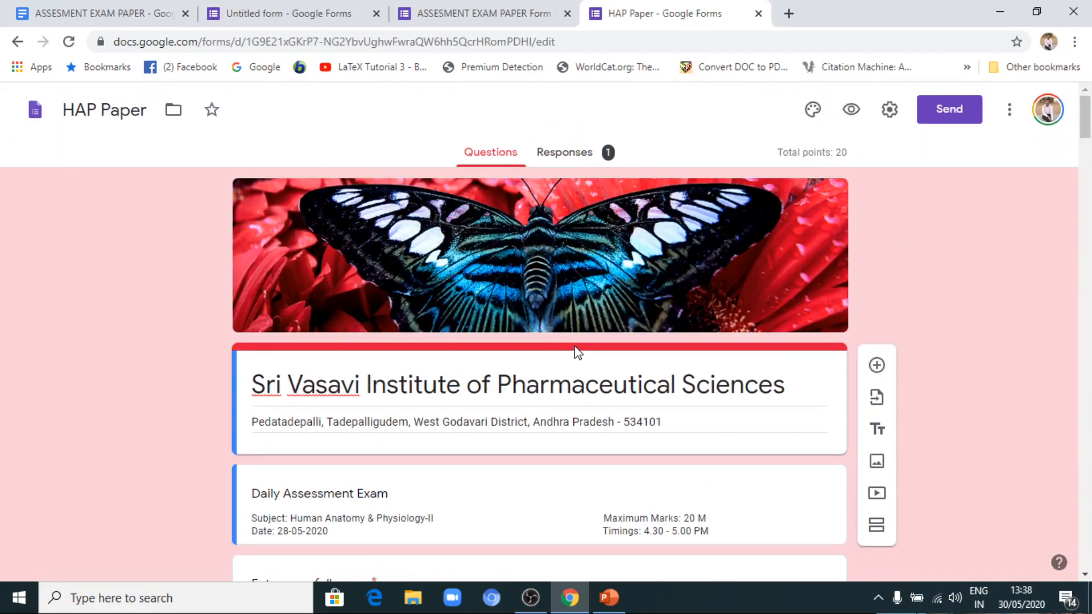